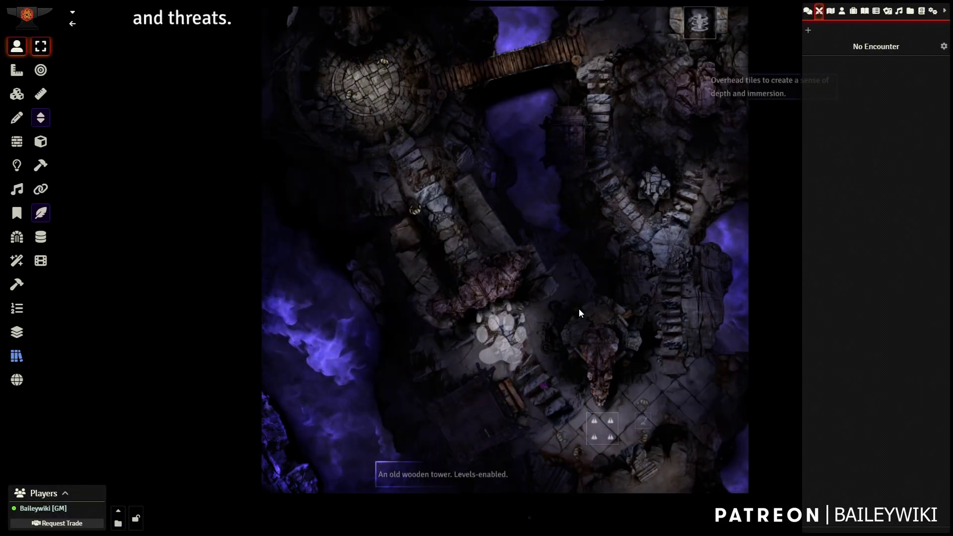
# Examine the subterranean ruins scene, comparing the overhead rock formations, stairs and glowing fog across the map.
pyautogui.scroll(3, 555, 261)
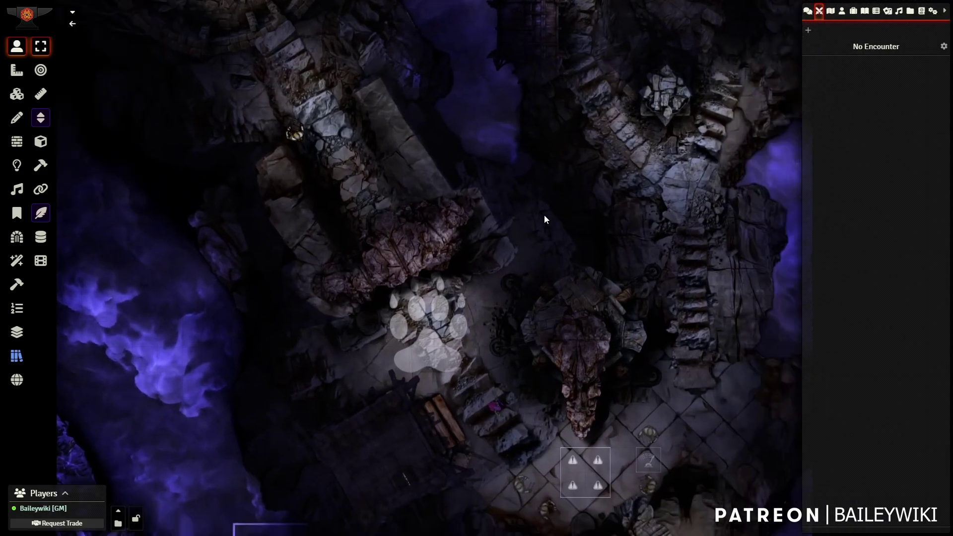
pyautogui.moveTo(544, 215); pyautogui.dragTo(491, 401)
pyautogui.moveTo(340, 329); pyautogui.dragTo(268, 151)
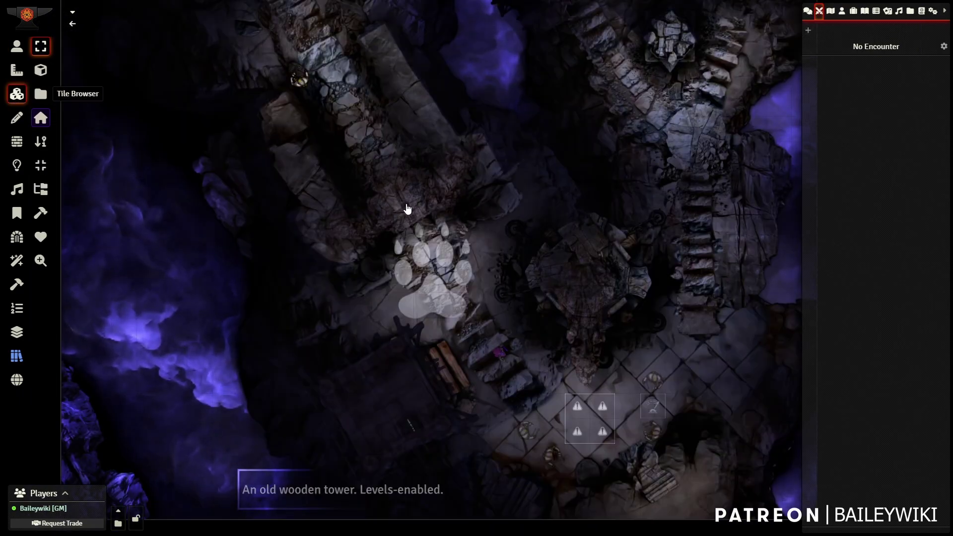
pyautogui.press('t')
pyautogui.moveTo(601, 371); pyautogui.dragTo(574, 225)
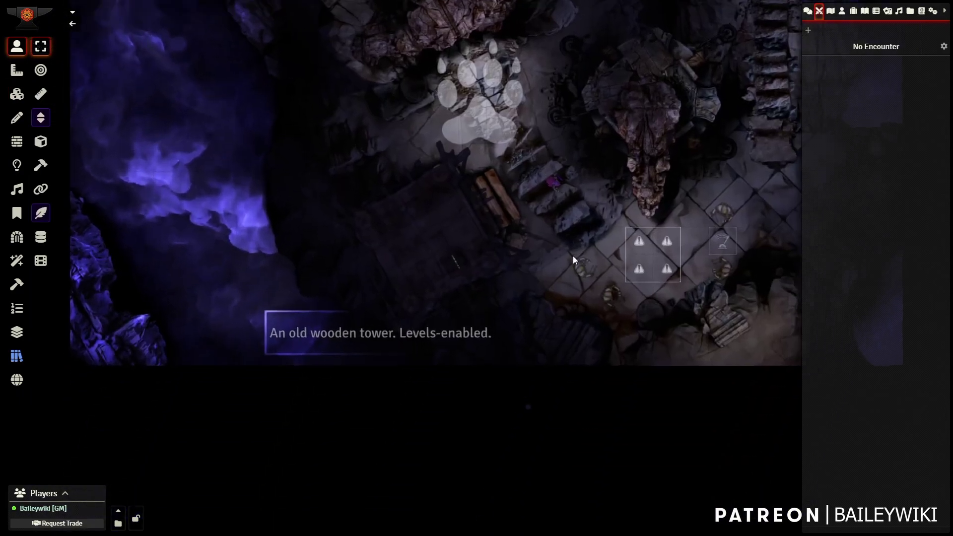
pyautogui.scroll(5, 572, 255)
pyautogui.scroll(-5, 595, 318)
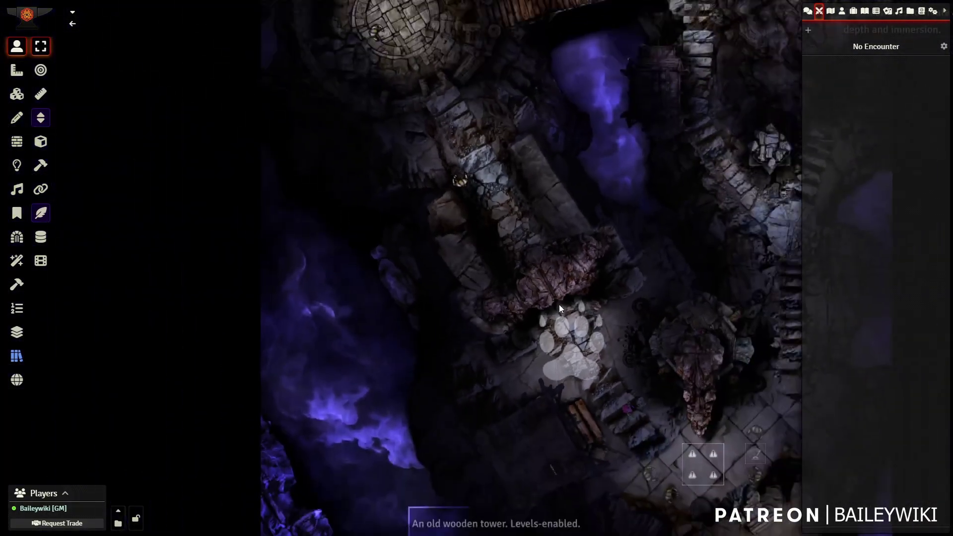
# Switch to tile editing to inspect the scene's overhead and trigger tiles around the map, and return to token controls.
pyautogui.click(21, 91)
pyautogui.scroll(3, 570, 264)
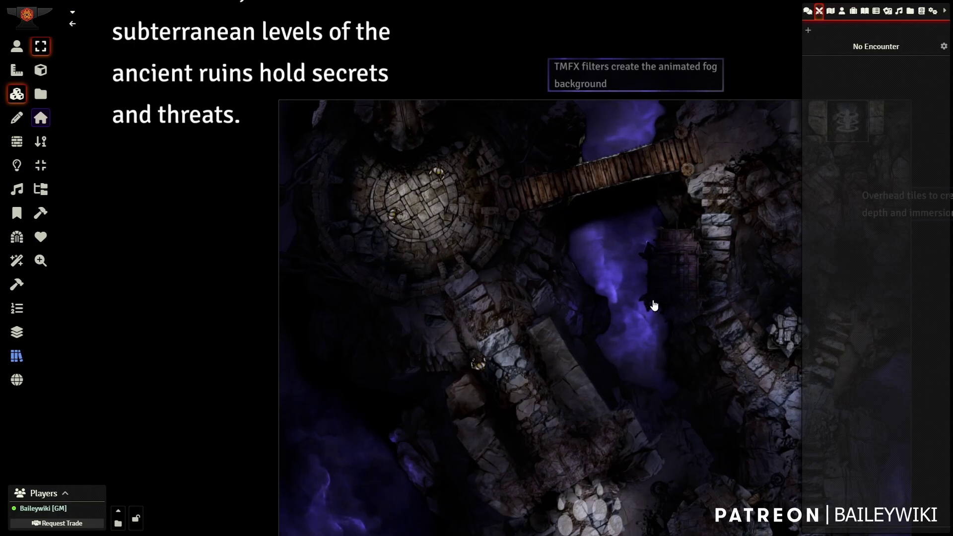
pyautogui.moveTo(662, 310); pyautogui.dragTo(379, 349)
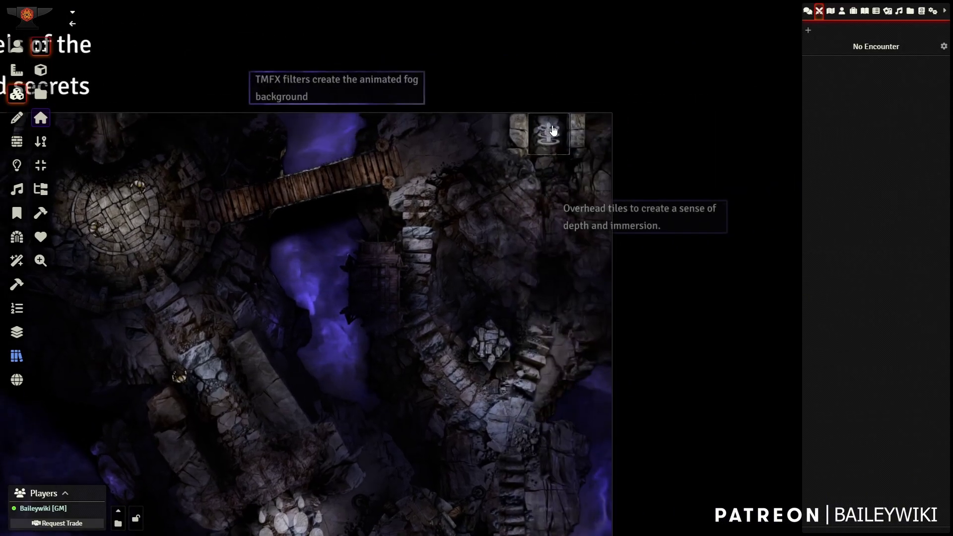
pyautogui.moveTo(409, 430); pyautogui.dragTo(445, 121)
pyautogui.scroll(5, 453, 283)
pyautogui.moveTo(454, 287); pyautogui.dragTo(447, 158)
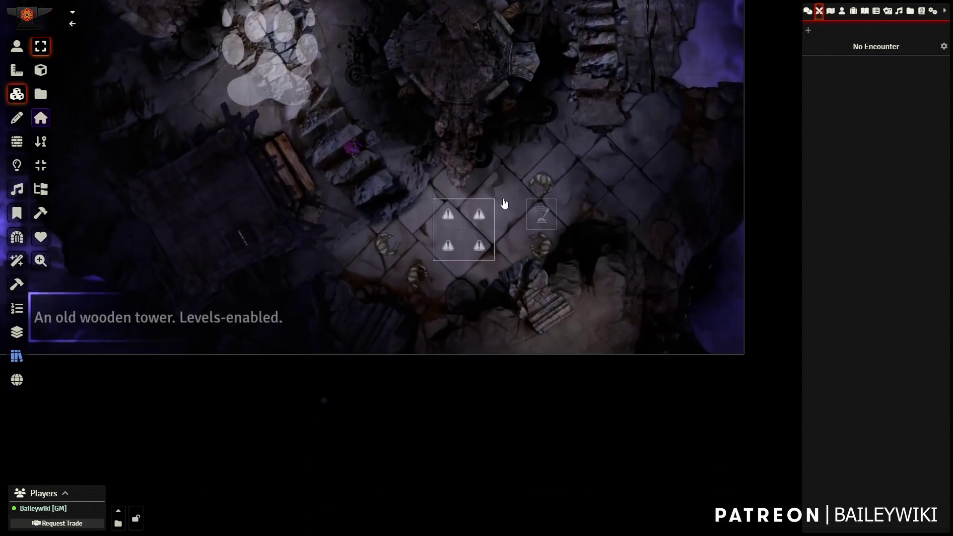
pyautogui.scroll(2, 479, 265)
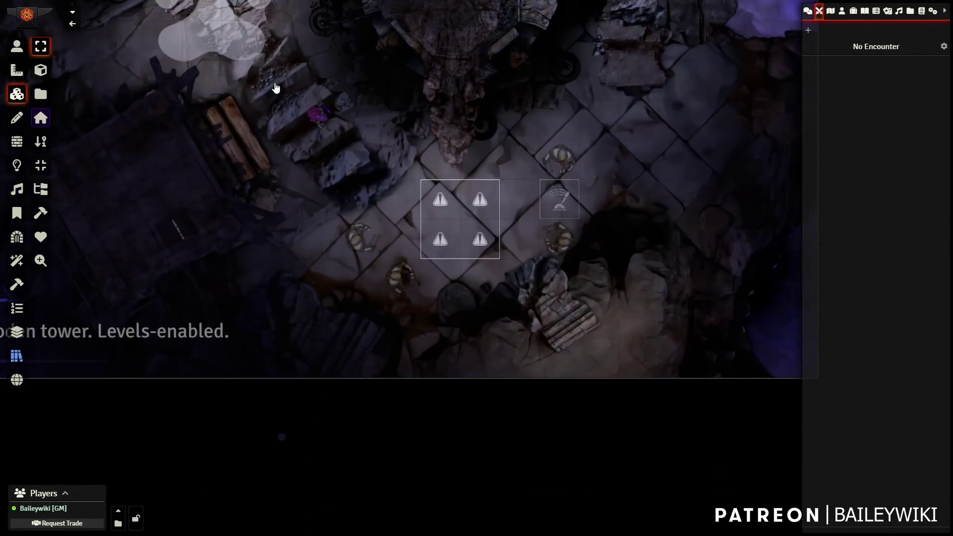
pyautogui.moveTo(283, 92); pyautogui.dragTo(604, 334)
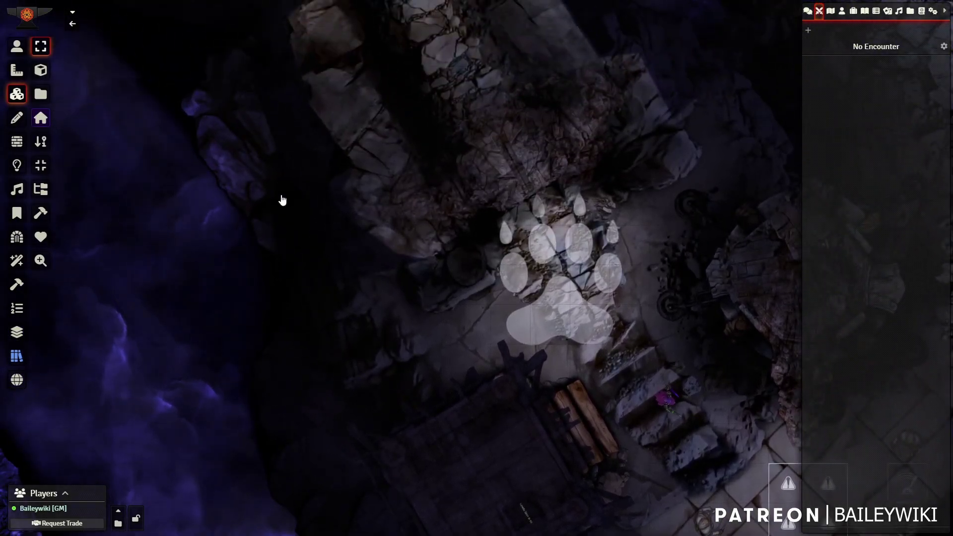
pyautogui.scroll(-3, 493, 206)
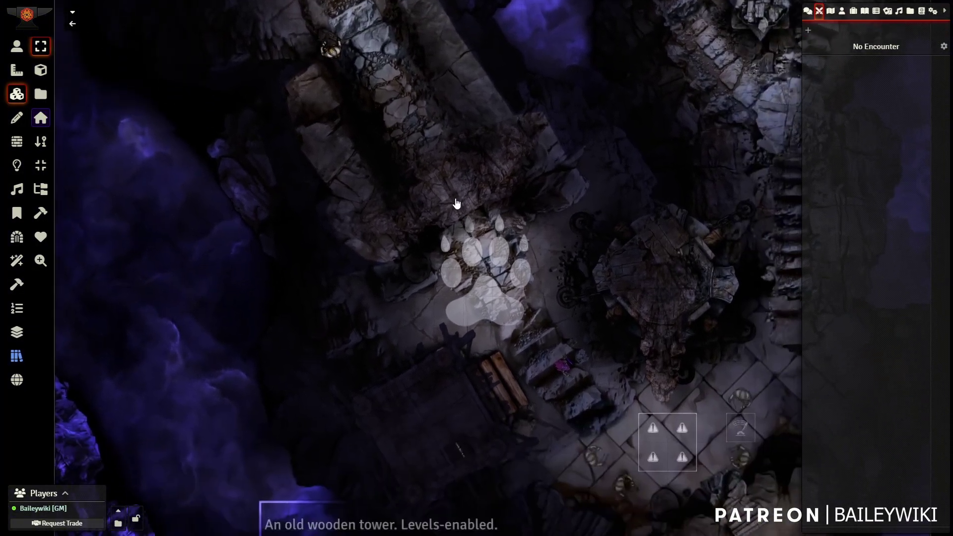
pyautogui.scroll(2, 528, 311)
pyautogui.click(17, 46)
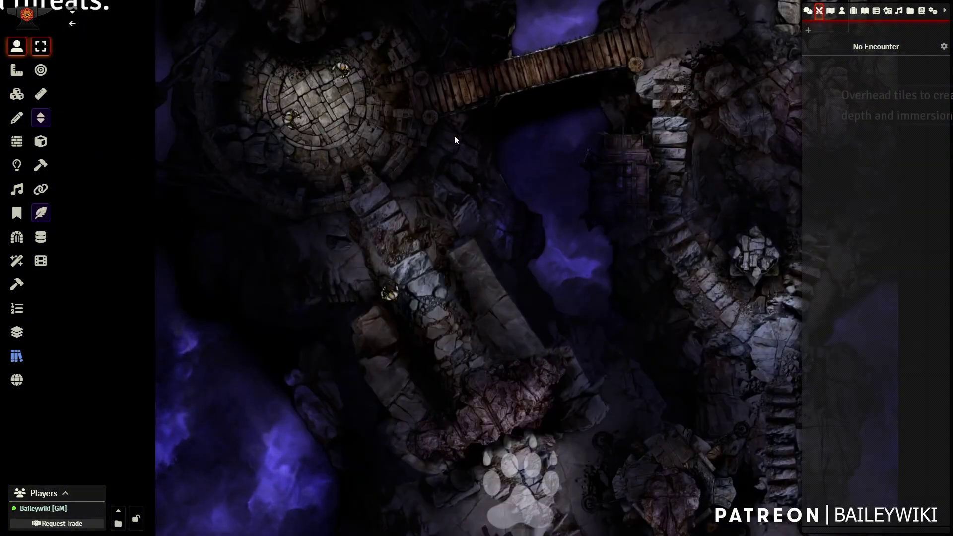
# Search the world's module list for "monks" and "tagg" to check the required modules, and close module management.
pyautogui.click(932, 11)
pyautogui.click(894, 204)
pyautogui.click(328, 59)
pyautogui.write('monks')
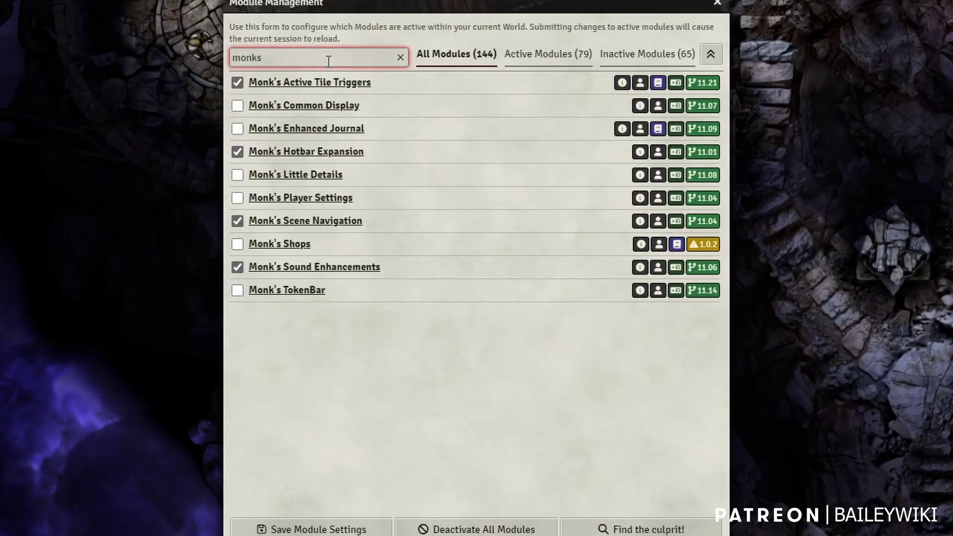
pyautogui.doubleClick(265, 52)
pyautogui.write('tagg')
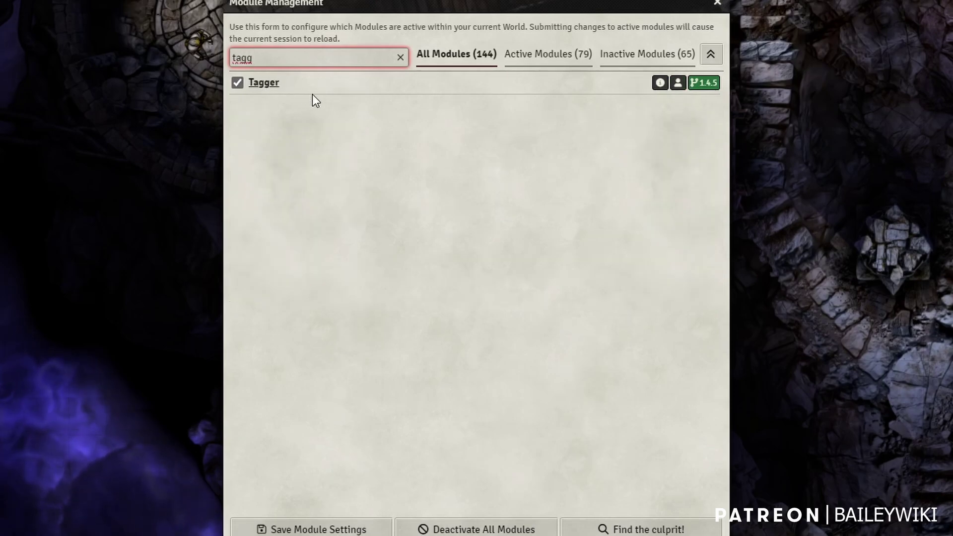
pyautogui.click(716, 5)
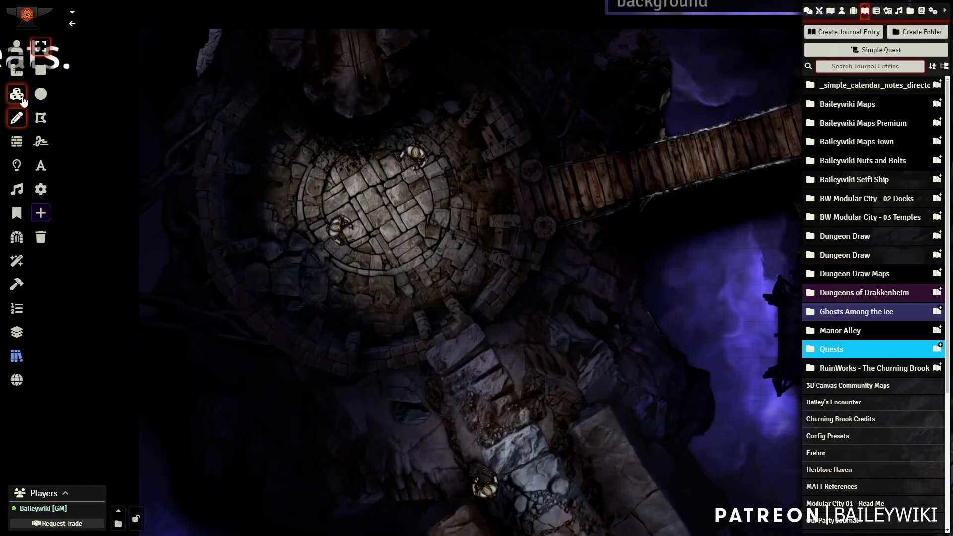
# Move the purple-haired token beside the two tokens on the round stone platform to set off the fire trap.
pyautogui.click(16, 94)
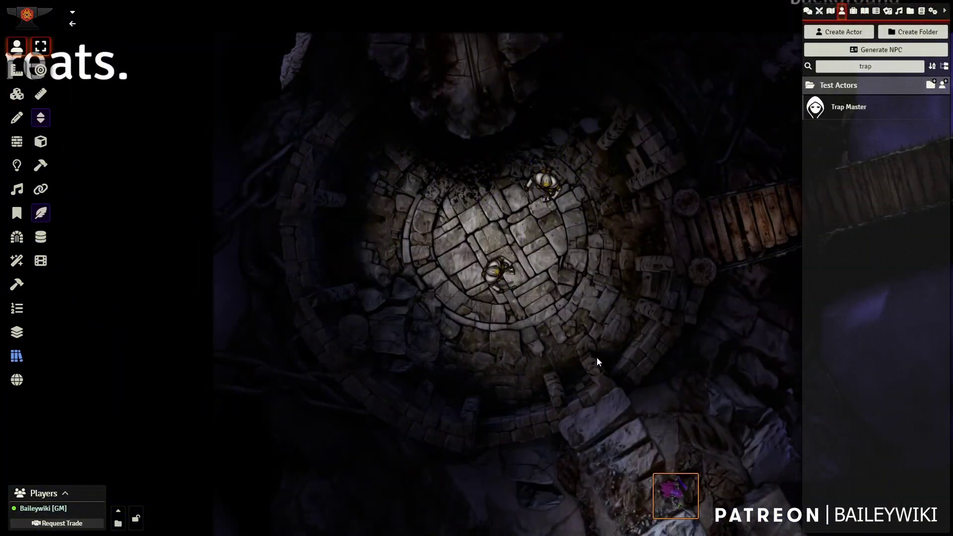
pyautogui.moveTo(673, 490); pyautogui.dragTo(547, 262)
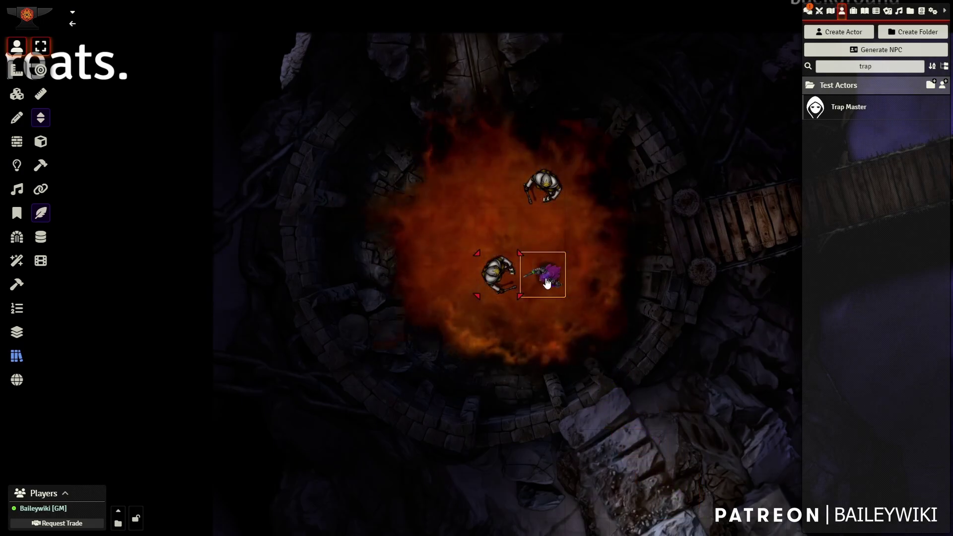
pyautogui.scroll(3, 467, 278)
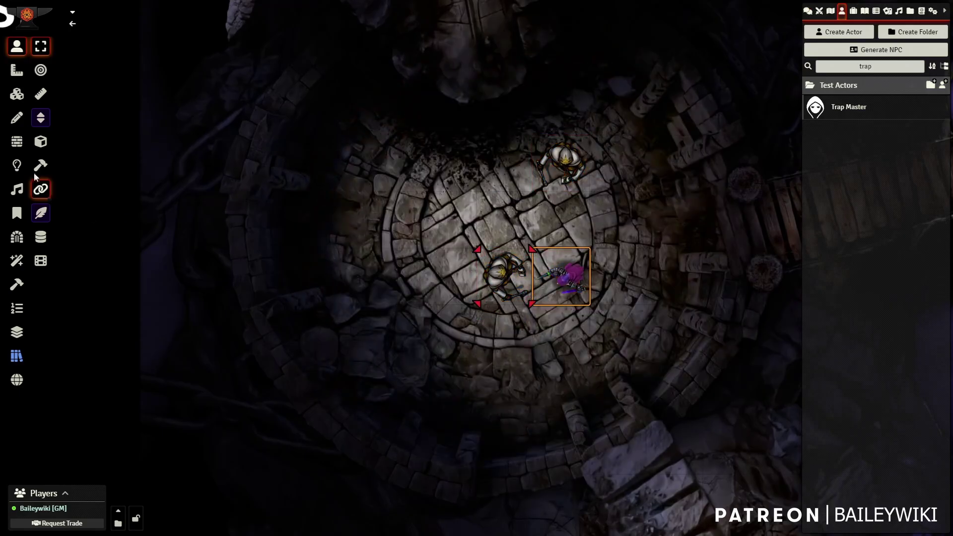
# Switch to foreground tiles and bring up the quick controls of the fire trap tile over the round platform.
pyautogui.click(16, 93)
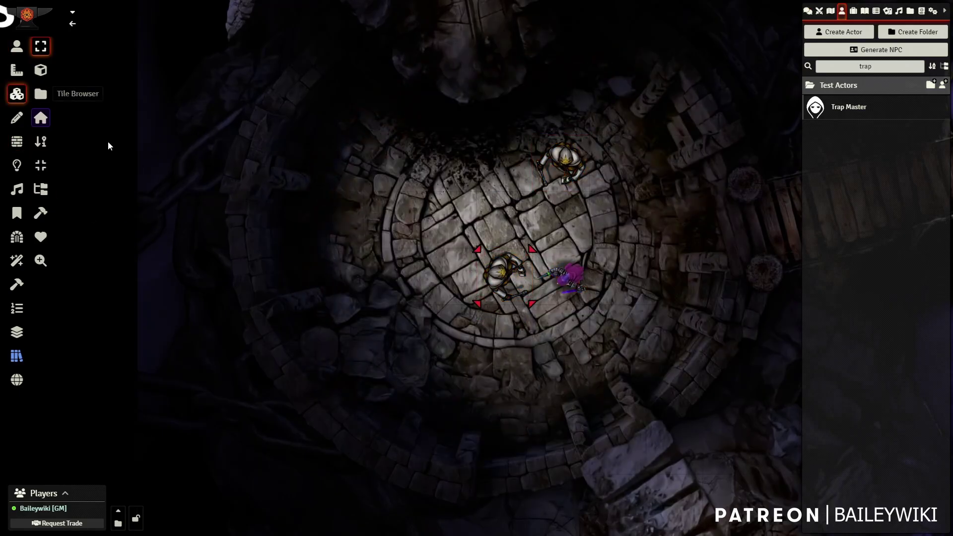
pyautogui.click(40, 117)
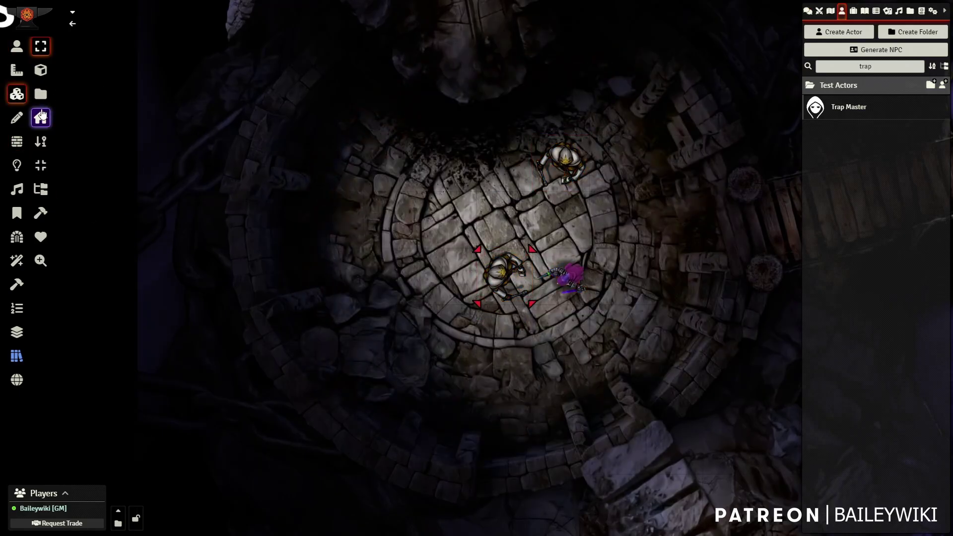
pyautogui.click(476, 170)
pyautogui.rightClick(477, 168)
pyautogui.scroll(-8, 477, 168)
# Preview the fire trap tile's explosion by playing and pausing its video several times.
pyautogui.click(688, 166)
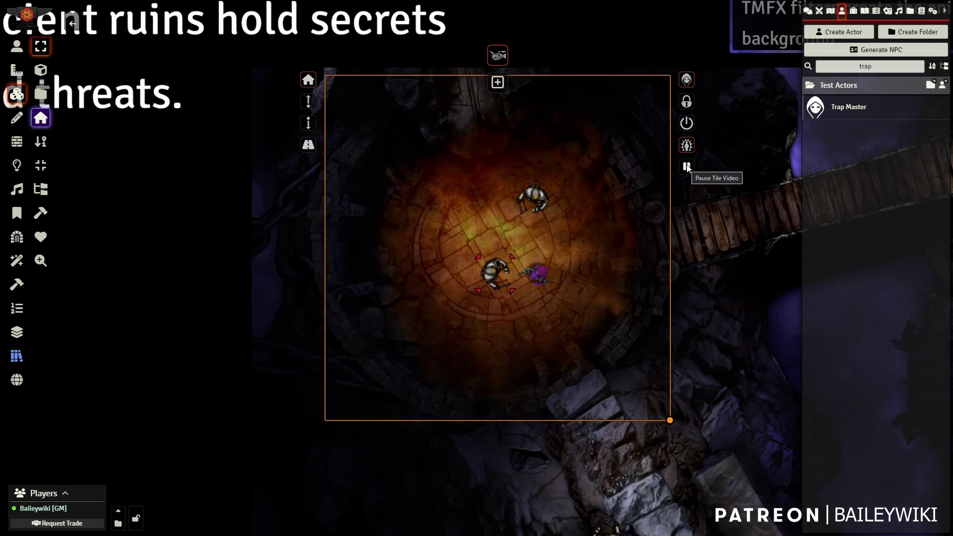
pyautogui.click(688, 167)
pyautogui.click(688, 167)
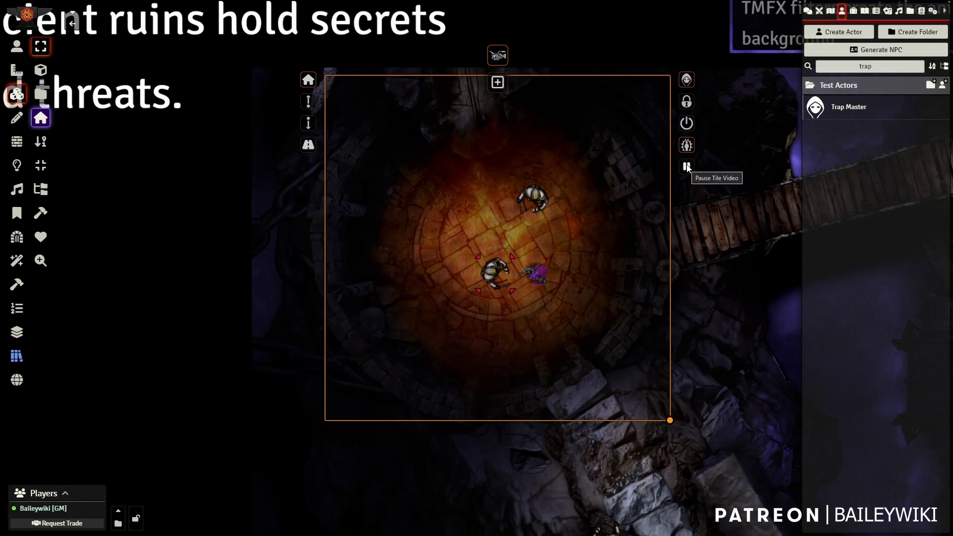
pyautogui.click(687, 167)
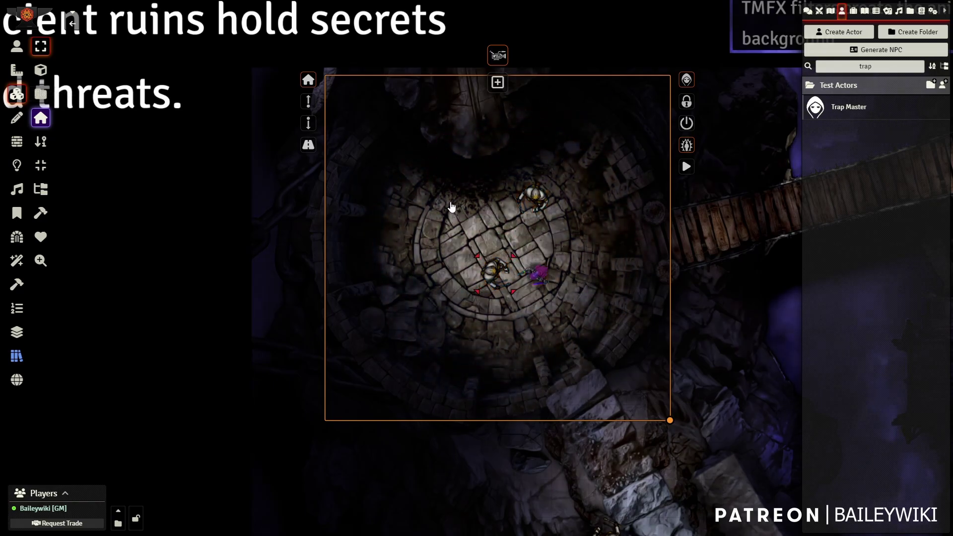
# Open the fire trap tile's configuration and review the settings of its Check entity count and Show trigger actions.
pyautogui.doubleClick(476, 222)
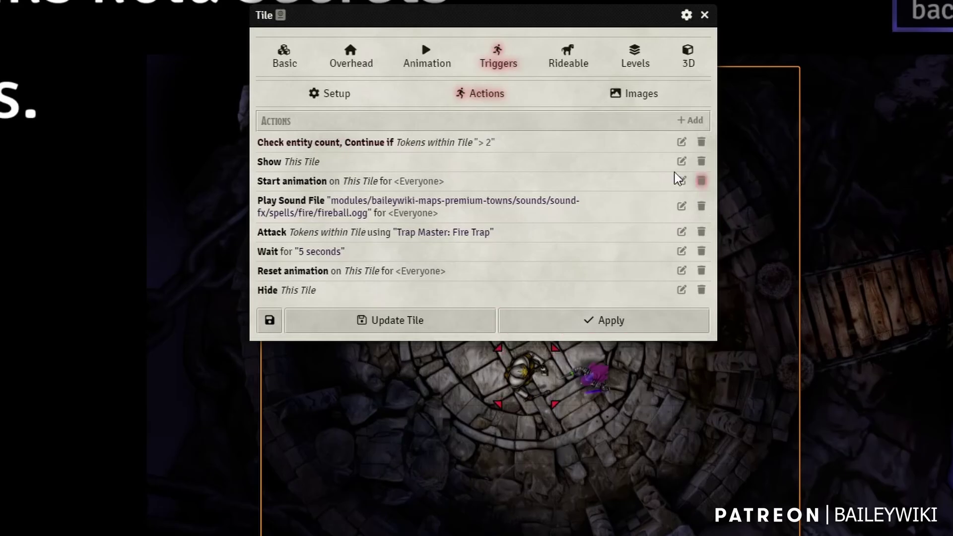
pyautogui.click(682, 142)
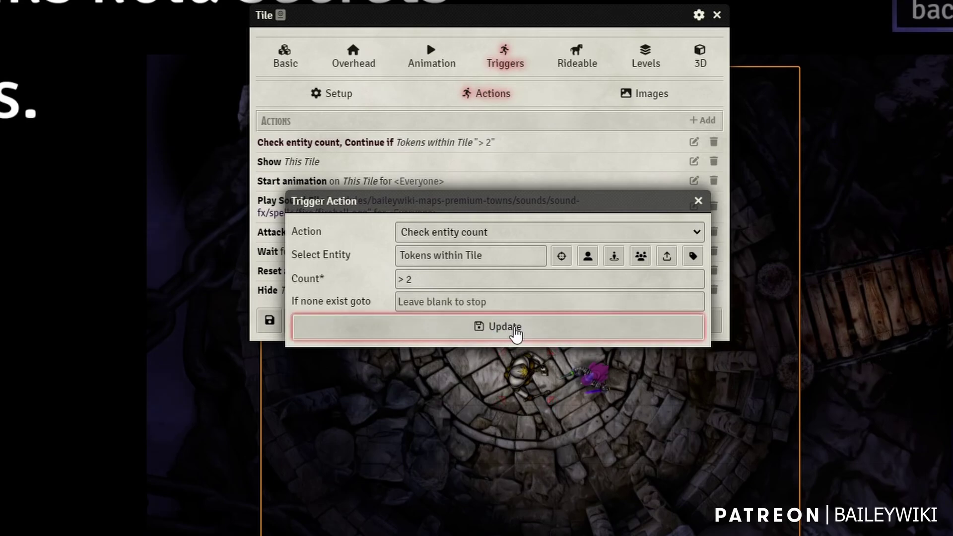
pyautogui.click(515, 333)
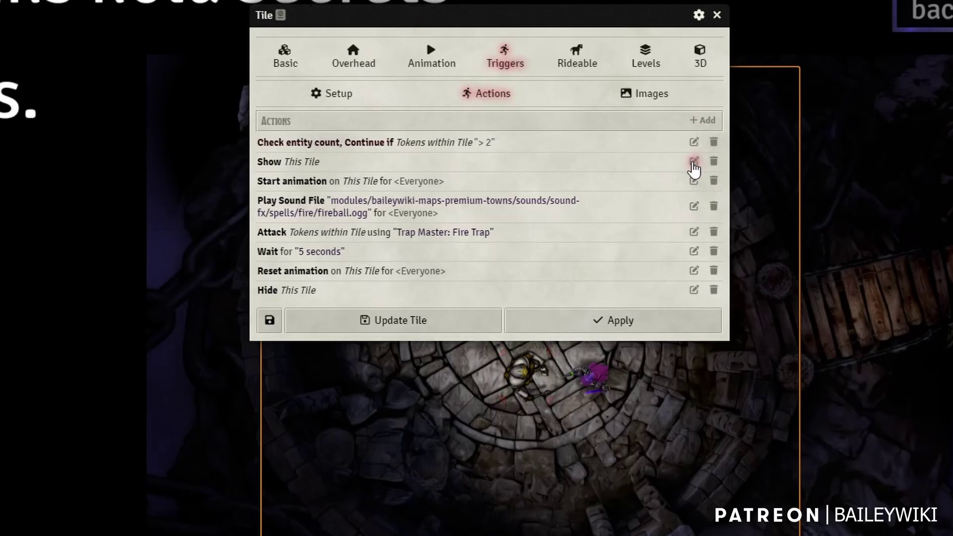
pyautogui.click(694, 161)
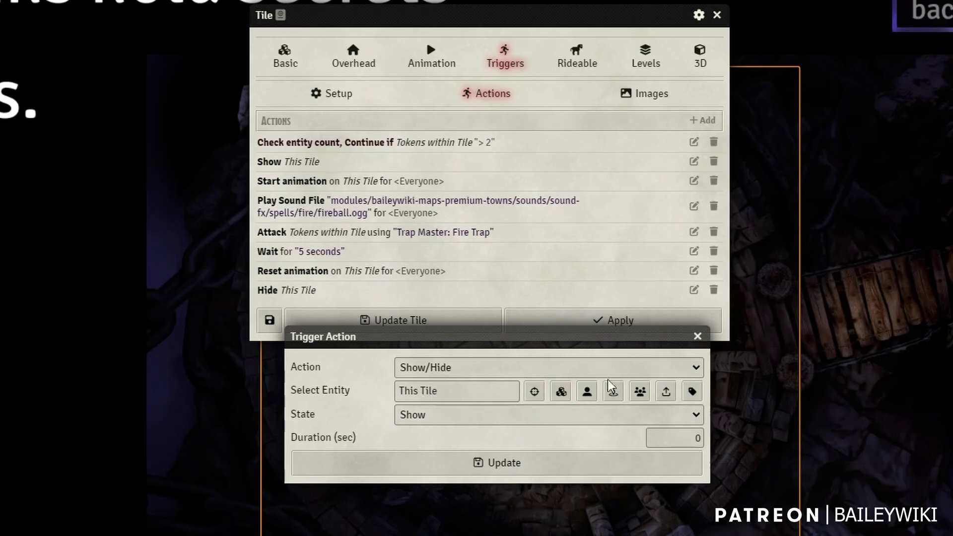
pyautogui.click(697, 336)
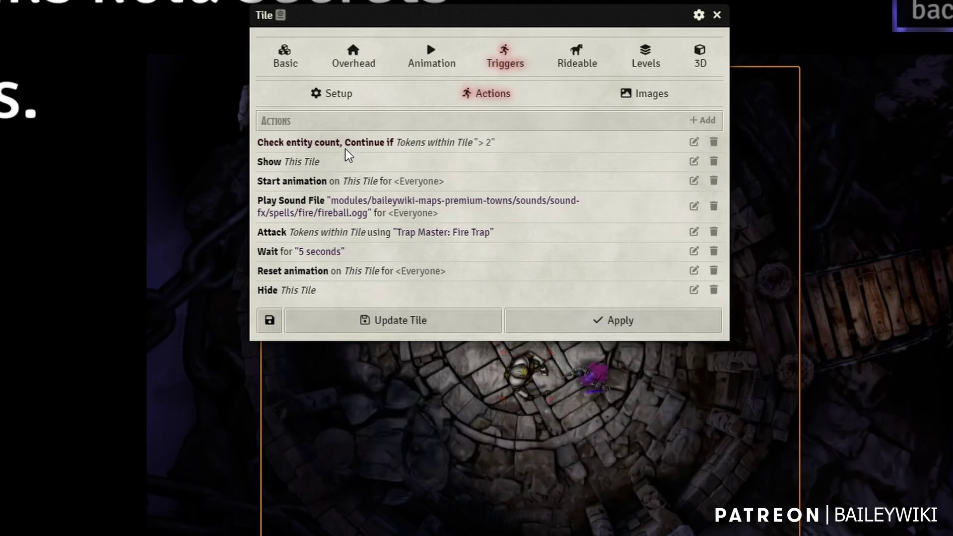
# Review the fire trap tile's Start animation action, including the list of available action types.
pyautogui.click(694, 181)
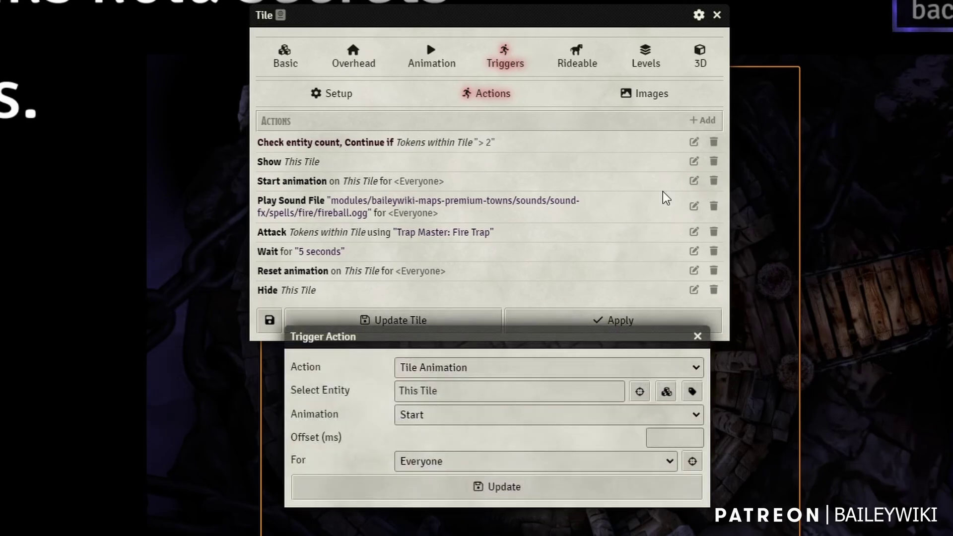
pyautogui.click(489, 370)
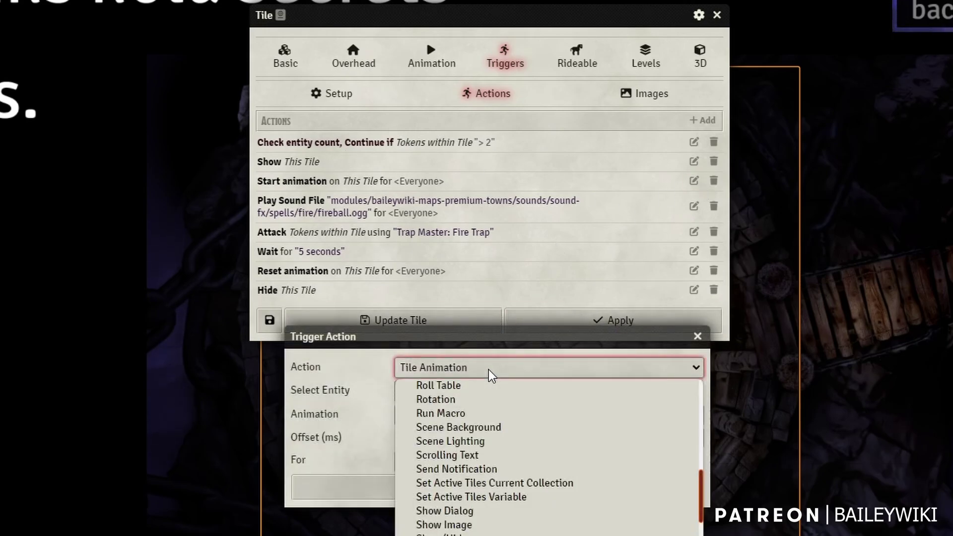
pyautogui.click(489, 370)
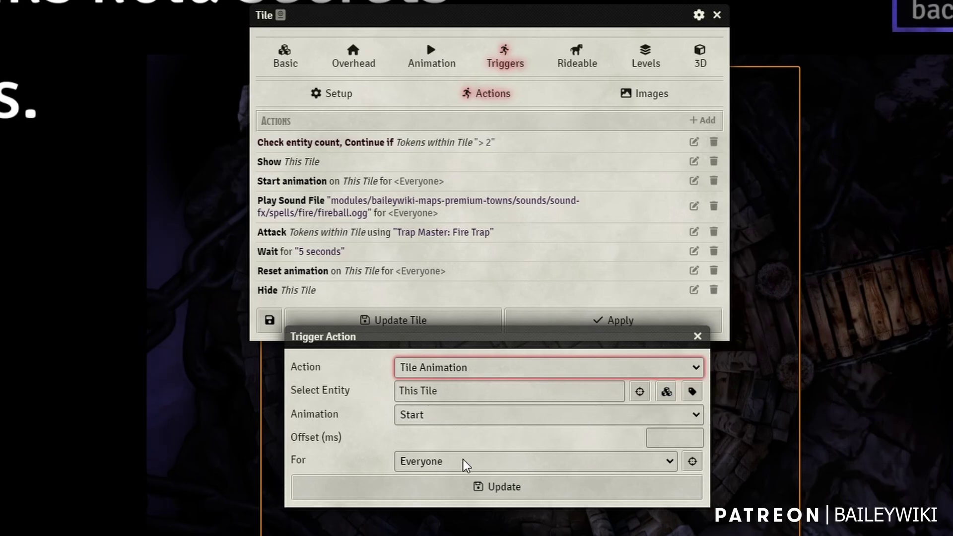
pyautogui.click(516, 491)
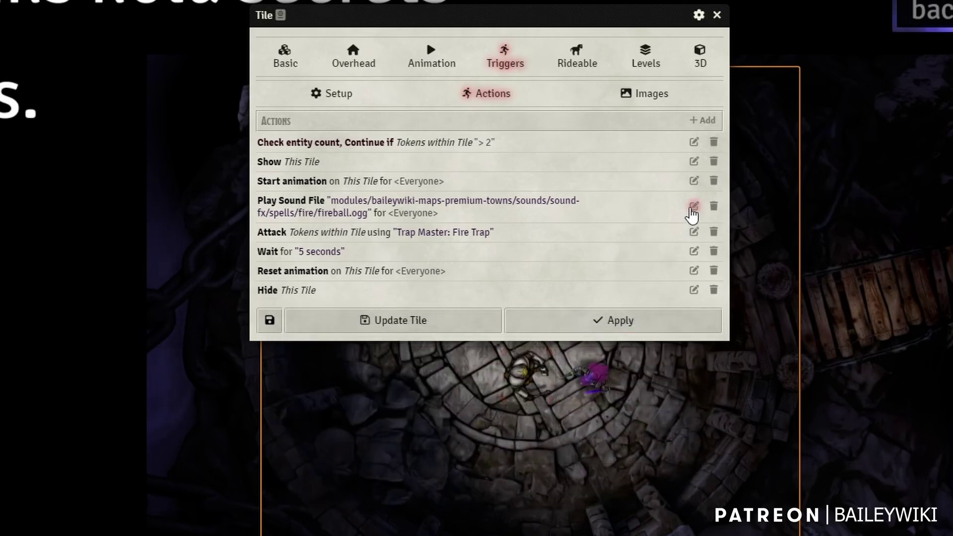
# Review the Play Sound File action for the fireball sound, including its file path and playback options.
pyautogui.click(694, 206)
pyautogui.moveTo(521, 311); pyautogui.dragTo(753, 329)
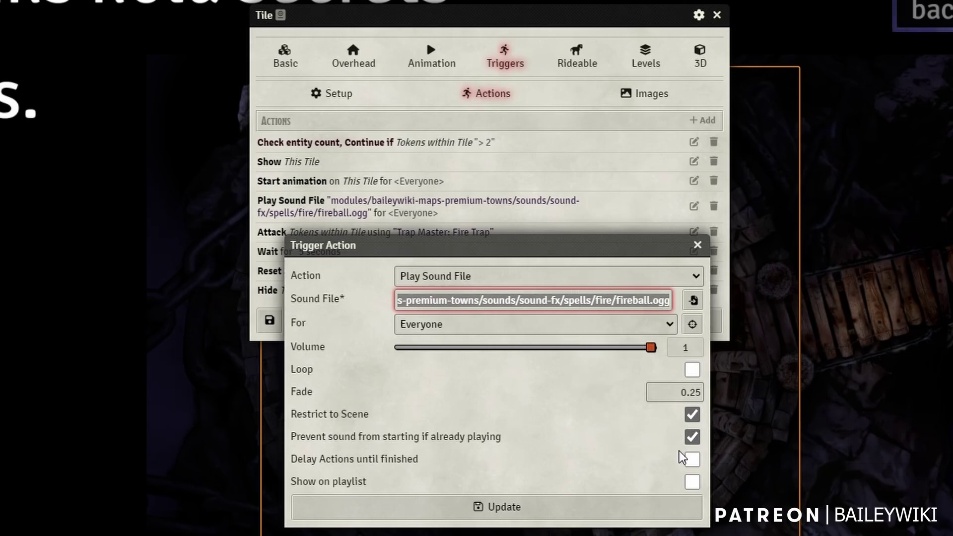
pyautogui.click(511, 508)
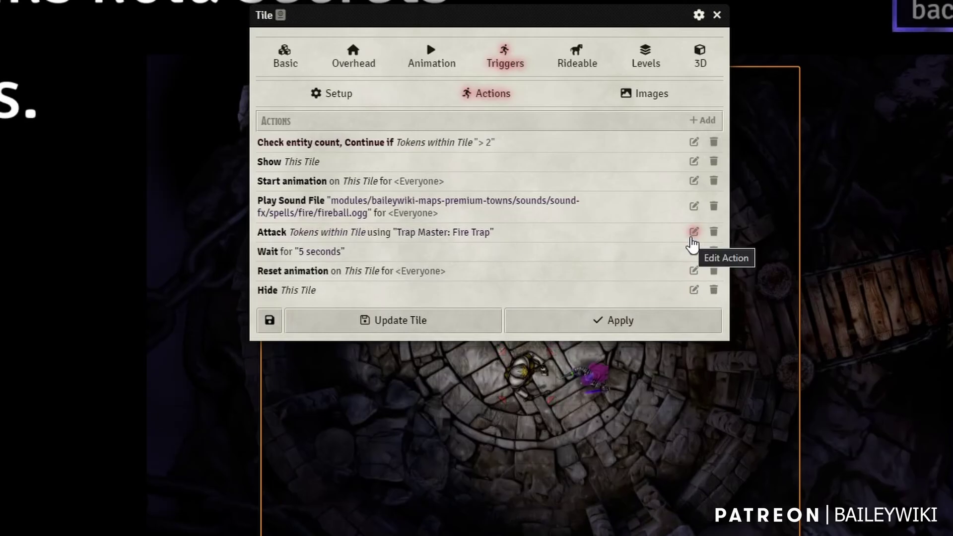
# Open the fire trap tile's Attack action for editing and move its dialog clear of the action list.
pyautogui.click(693, 235)
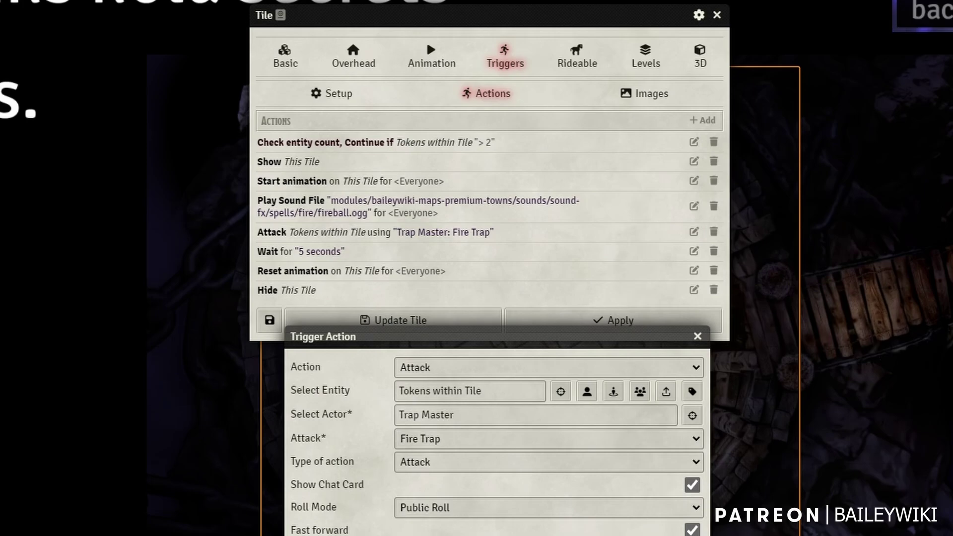
pyautogui.moveTo(672, 332); pyautogui.dragTo(369, 163)
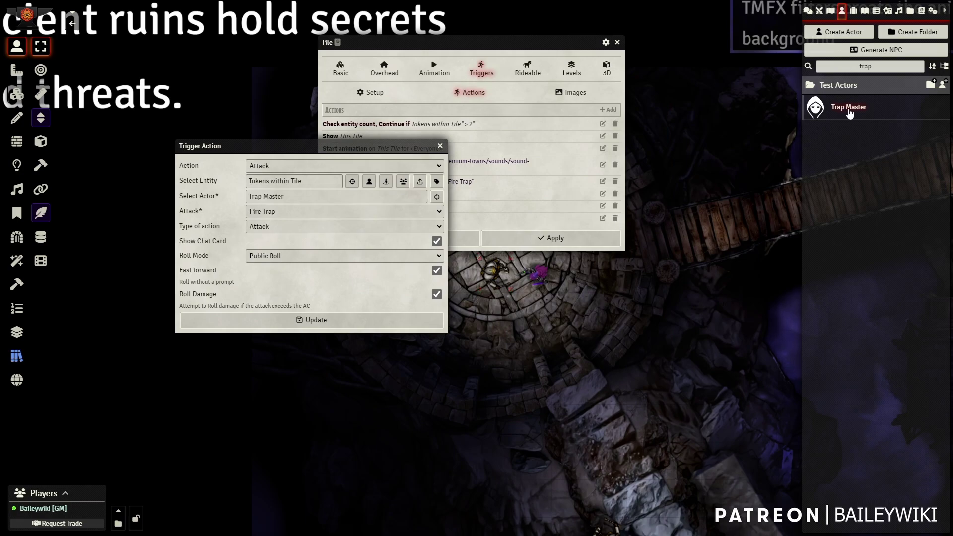
pyautogui.click(845, 31)
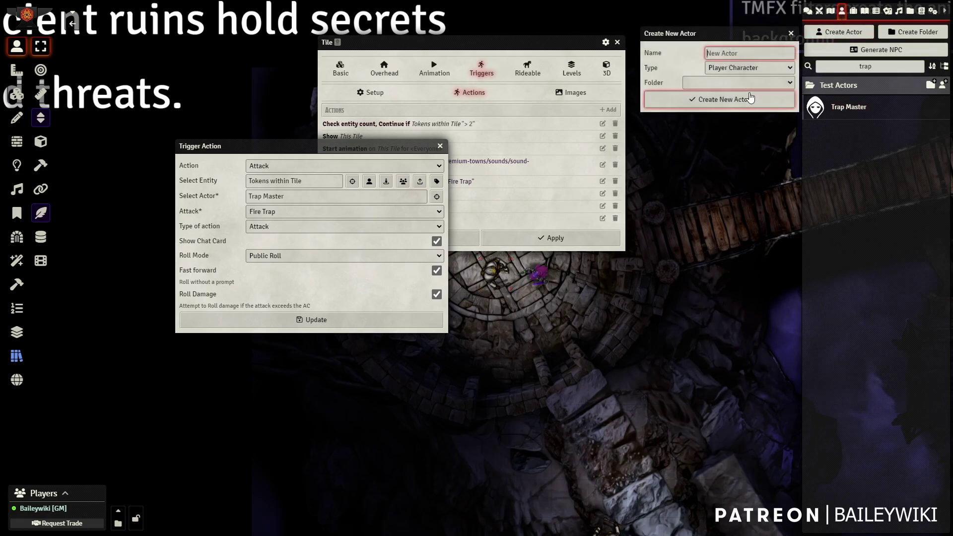
pyautogui.click(740, 70)
pyautogui.click(740, 88)
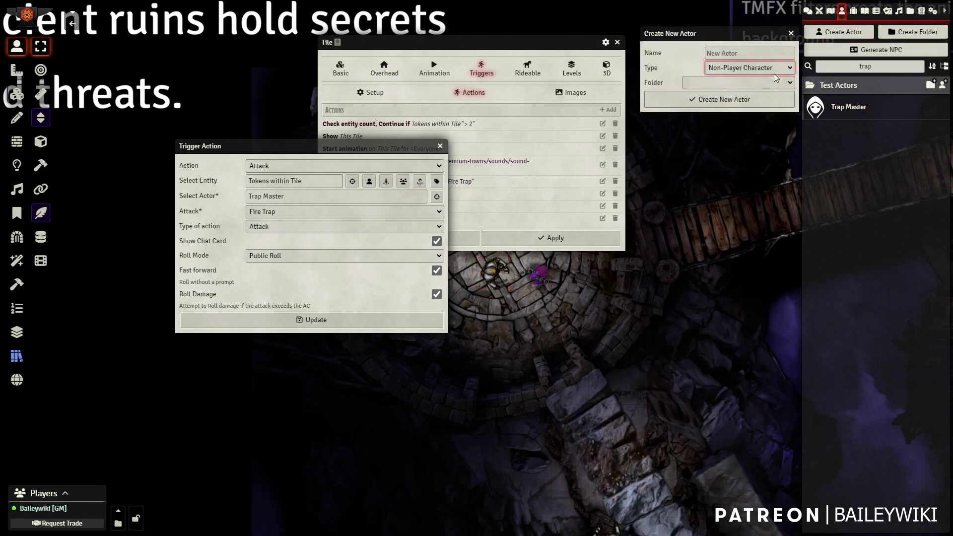
pyautogui.click(791, 34)
# Open the Trap Master actor's sheet and review the Fire Trap weapon's details, including its damage formula and saving throw.
pyautogui.click(849, 107)
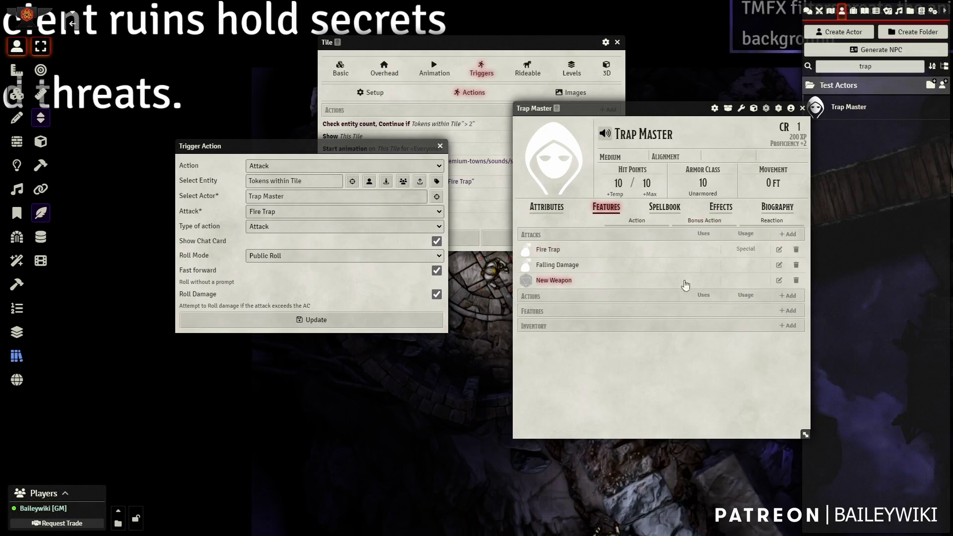
pyautogui.click(797, 280)
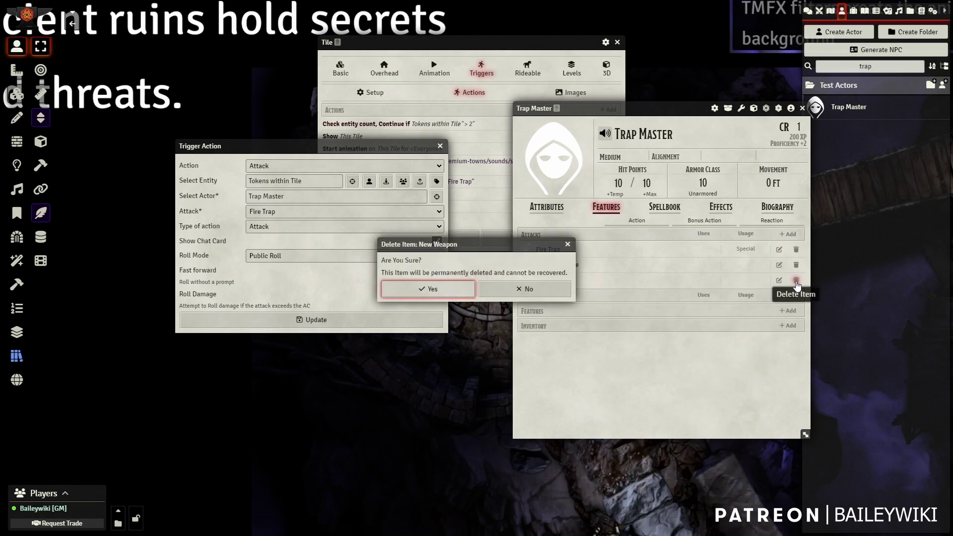
pyautogui.press('Escape')
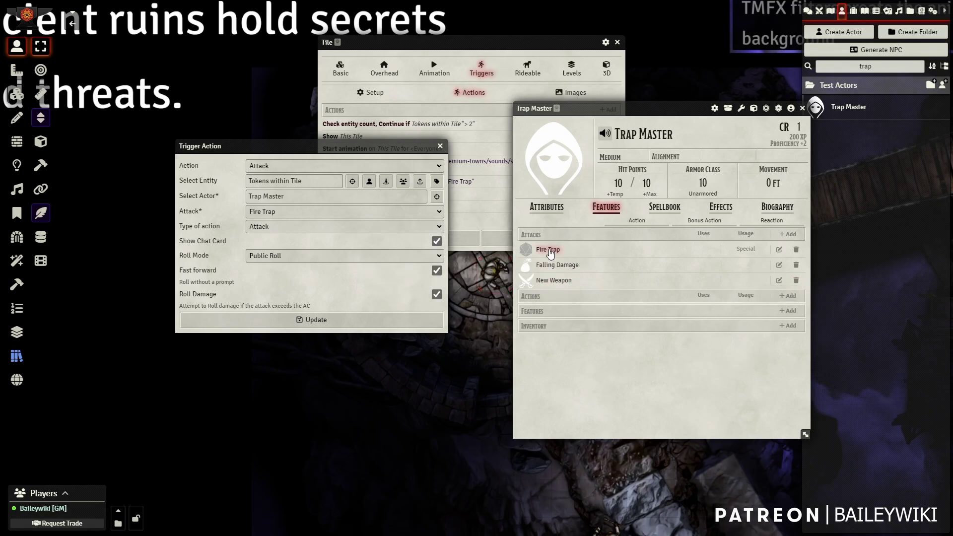
pyautogui.click(779, 250)
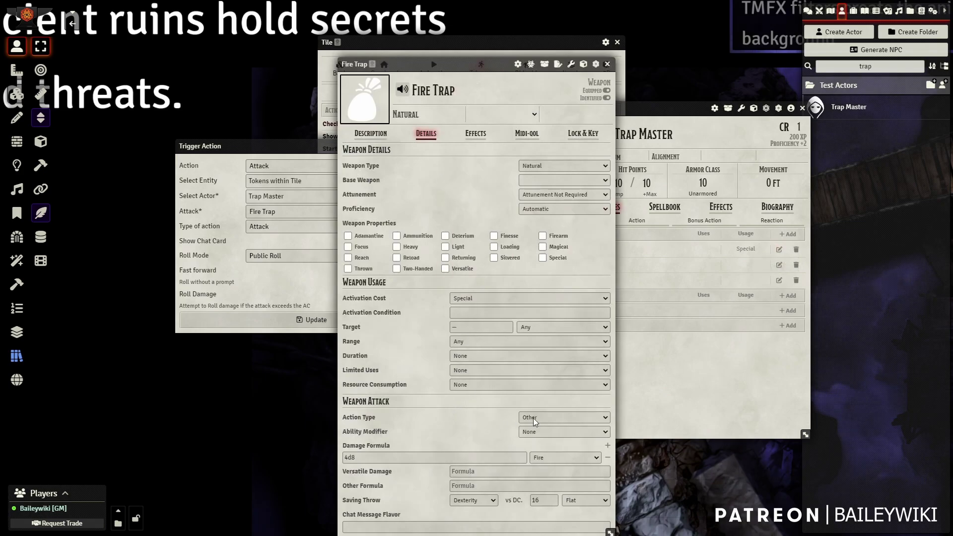
pyautogui.click(412, 458)
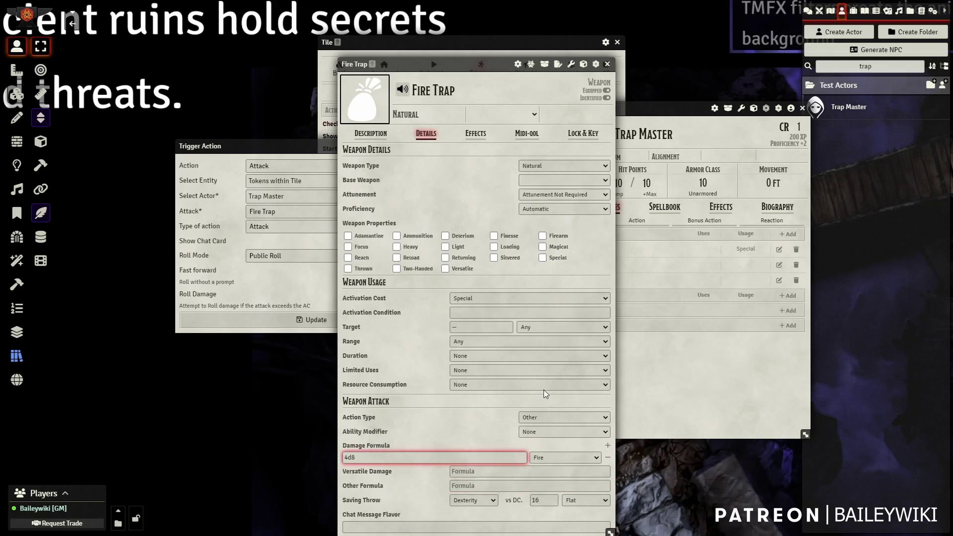
pyautogui.click(607, 64)
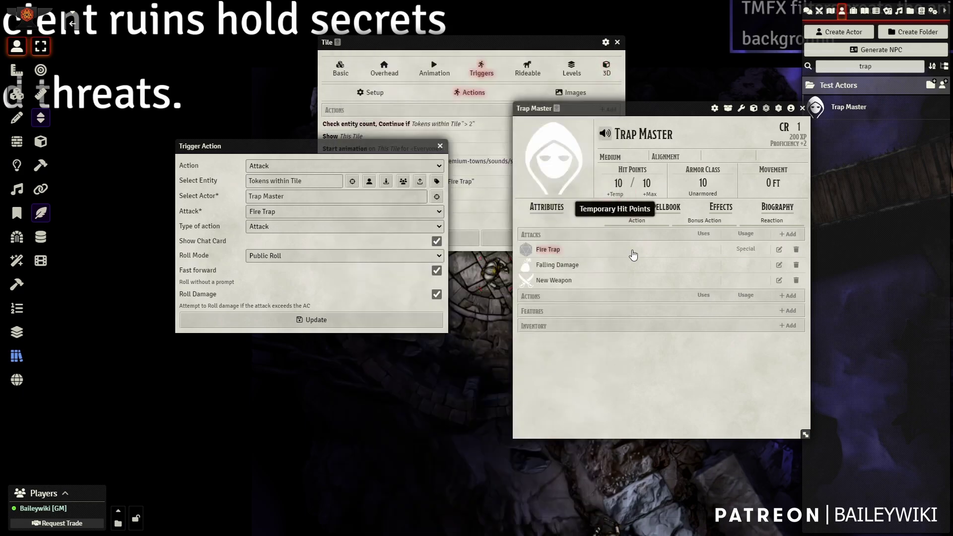
pyautogui.click(802, 109)
# Review the Attack action's type list, actor selection and available weapons, keeping Fire Trap as the attack.
pyautogui.click(282, 166)
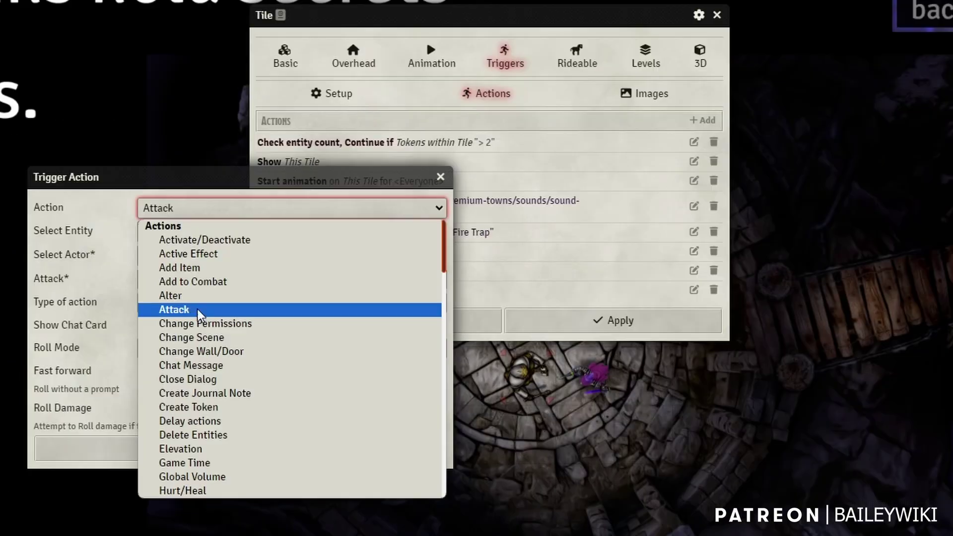
pyautogui.click(279, 231)
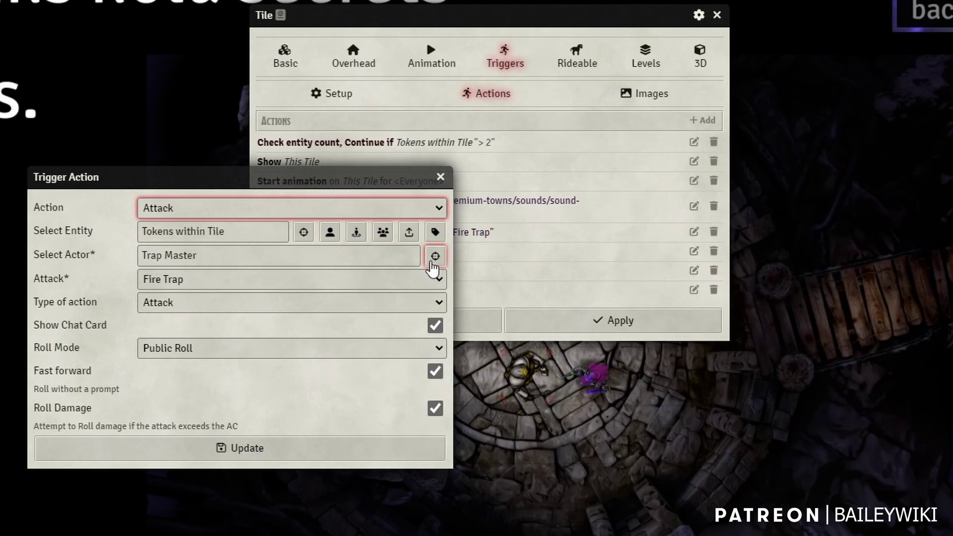
pyautogui.click(435, 257)
pyautogui.click(526, 376)
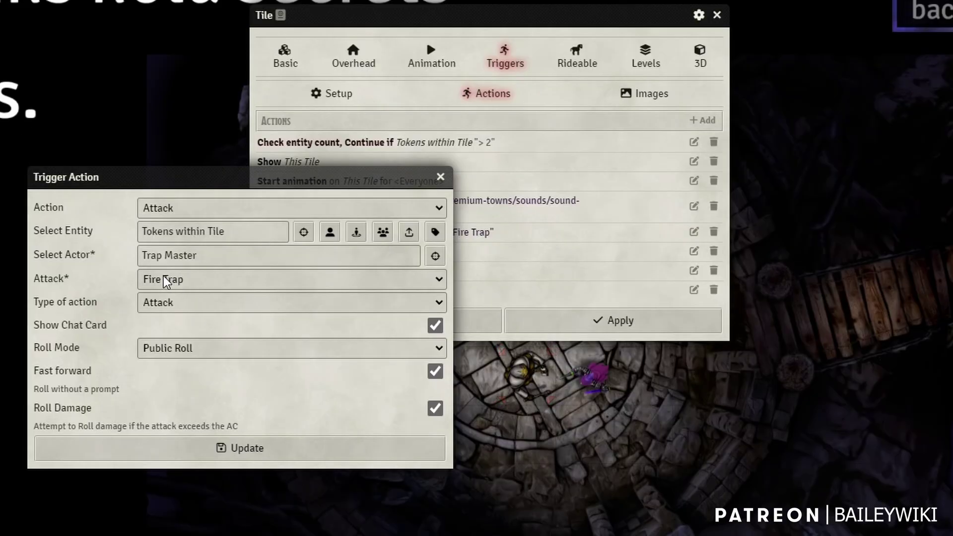
pyautogui.click(165, 282)
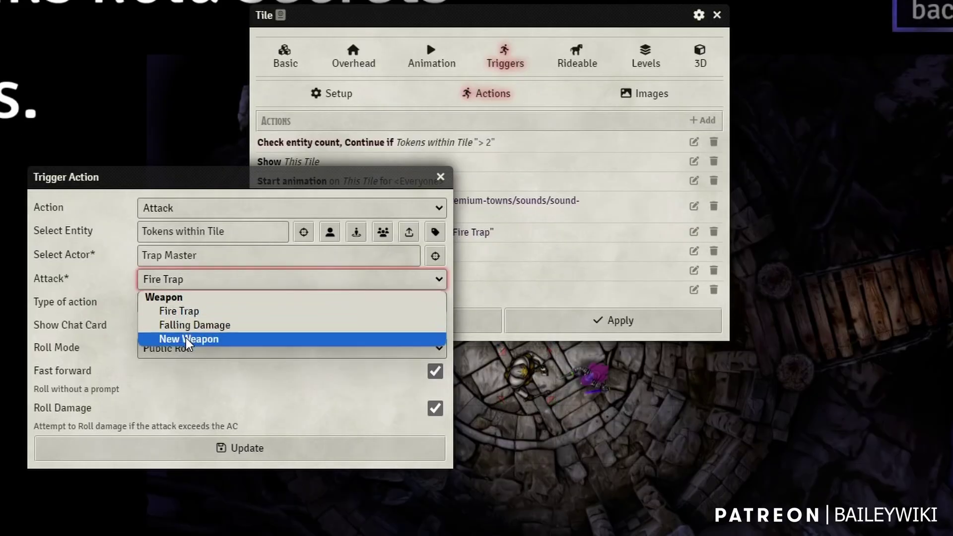
pyautogui.click(180, 312)
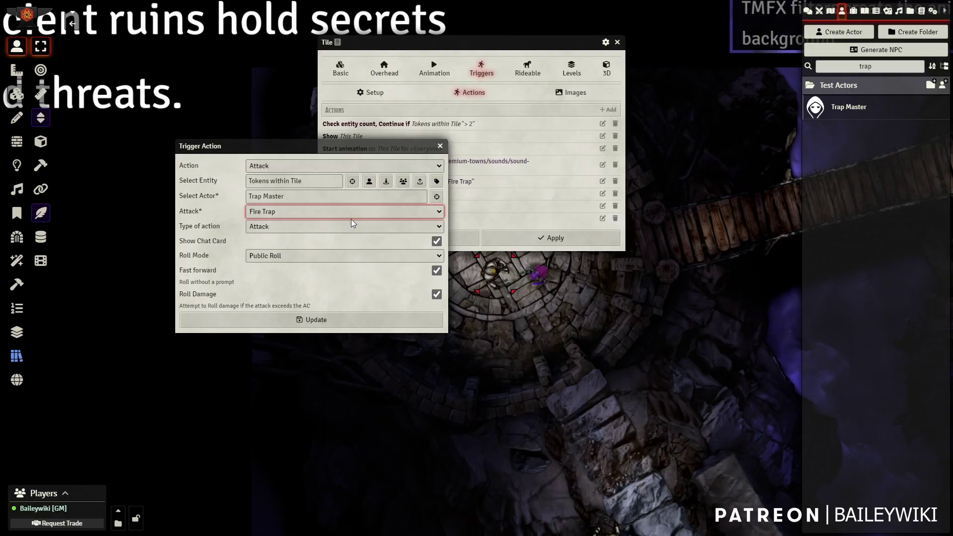
# Review the Attack action's type of action choices and choose Use.
pyautogui.click(293, 283)
pyautogui.click(324, 231)
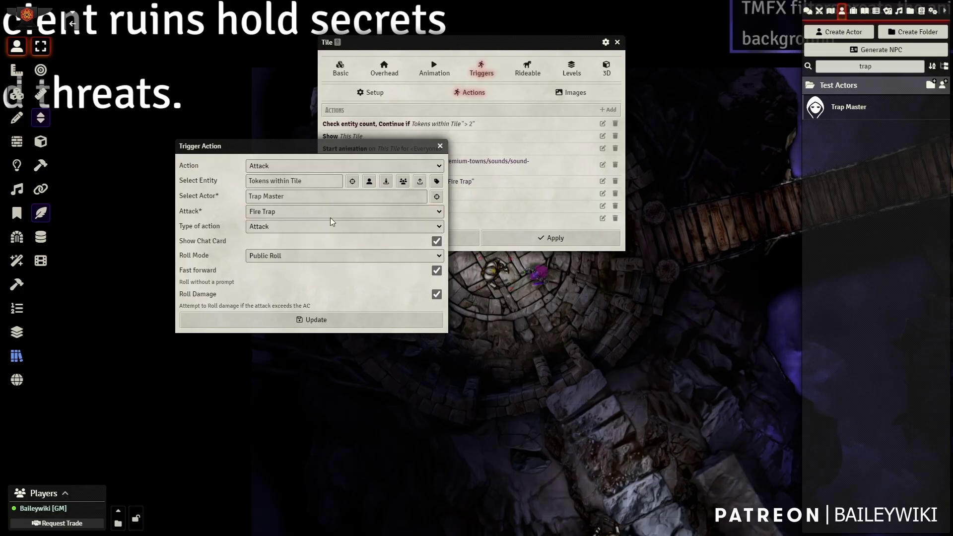
pyautogui.click(323, 227)
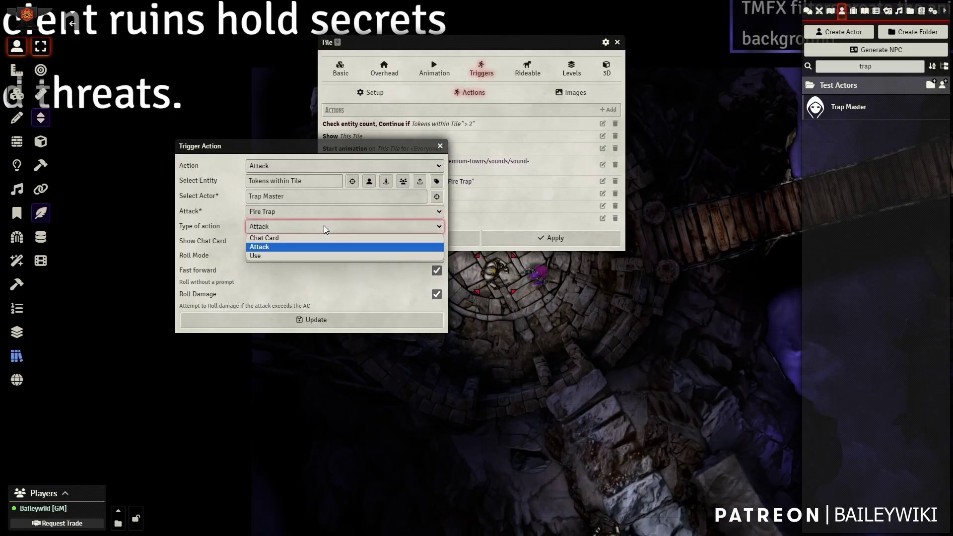
pyautogui.click(255, 246)
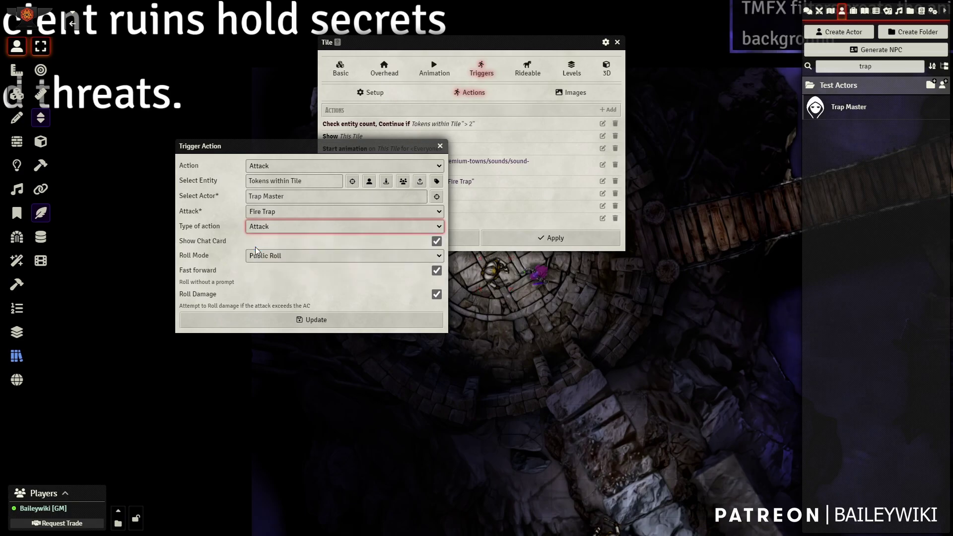
pyautogui.click(261, 226)
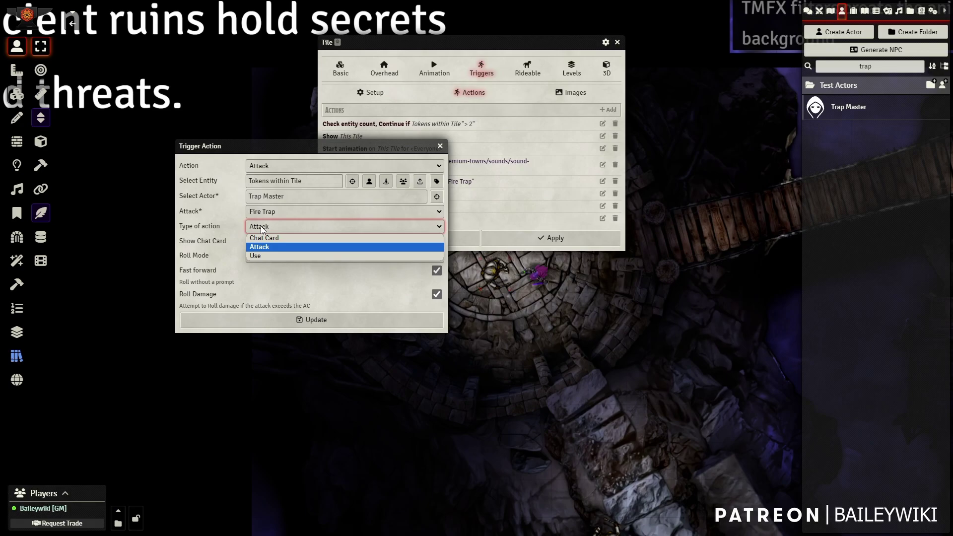
pyautogui.click(286, 254)
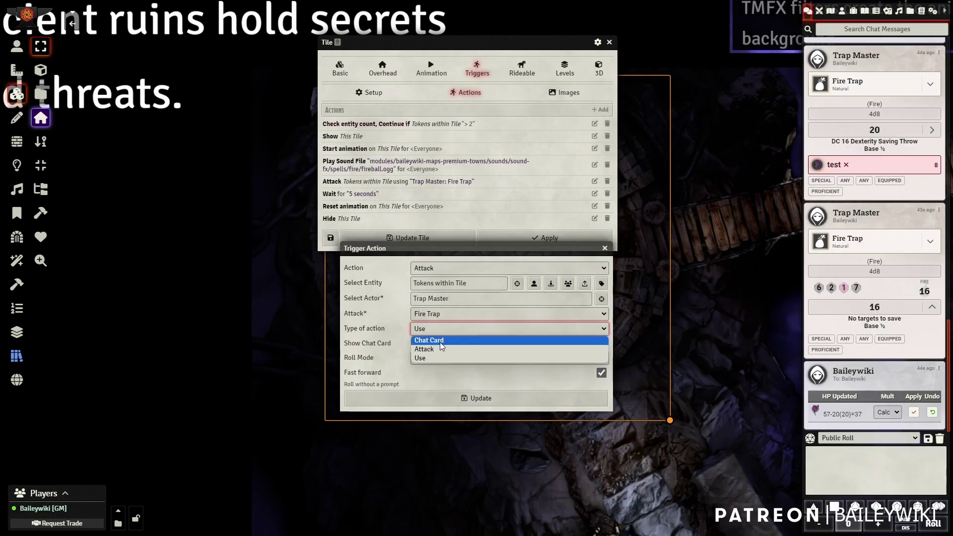
# Set the trigger action's type of action to Attack, and save the action and the tile.
pyautogui.click(437, 339)
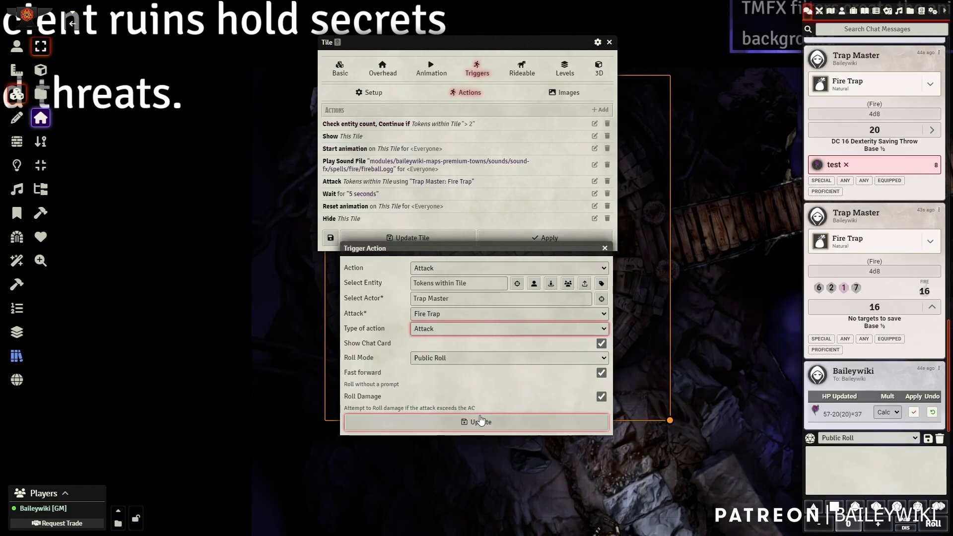
pyautogui.click(481, 421)
pyautogui.click(400, 238)
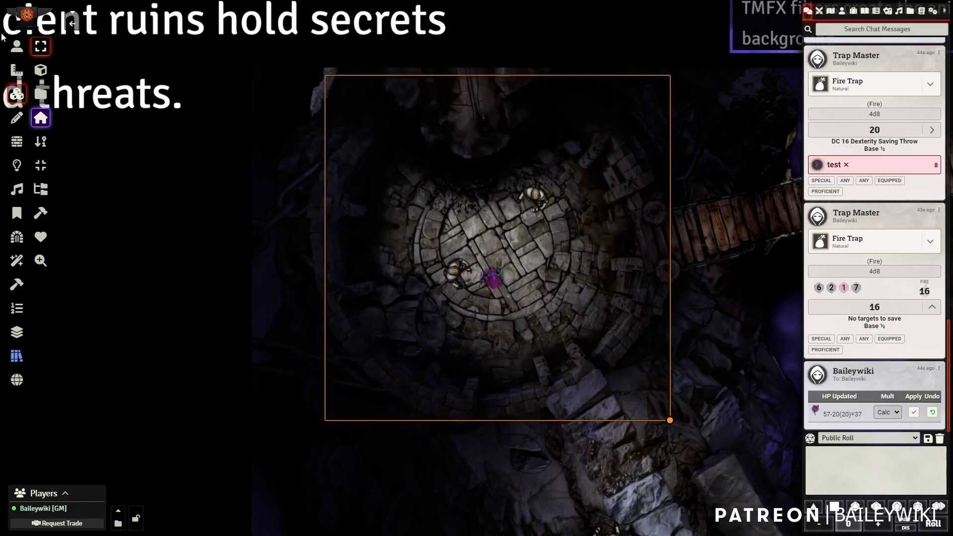
# Clear the chat log and move the purple token onto the stone circle to trigger the fire trap.
pyautogui.click(15, 45)
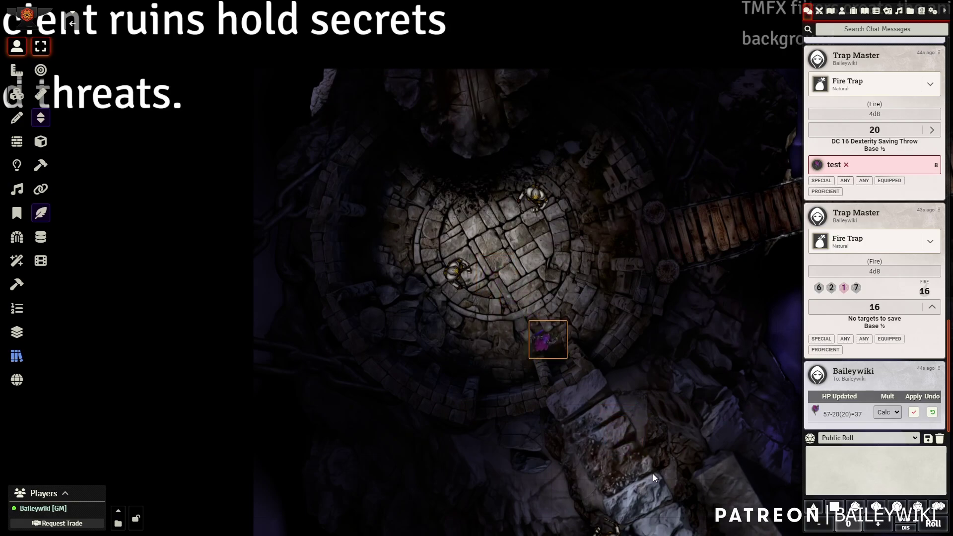
pyautogui.click(940, 439)
pyautogui.click(668, 519)
pyautogui.moveTo(646, 466); pyautogui.dragTo(499, 241)
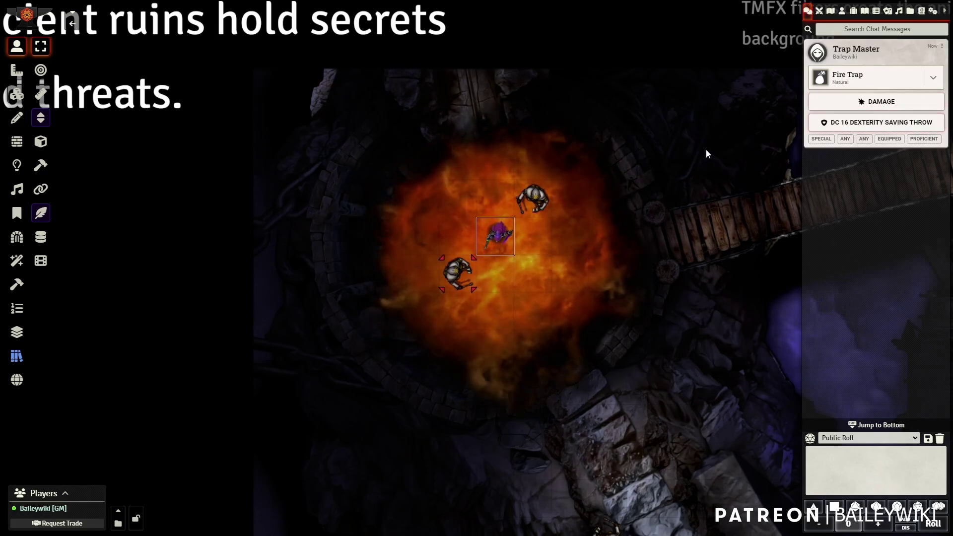
# Roll a normal DC 16 Dexterity saving throw for the selected token against the Fire Trap.
pyautogui.click(893, 125)
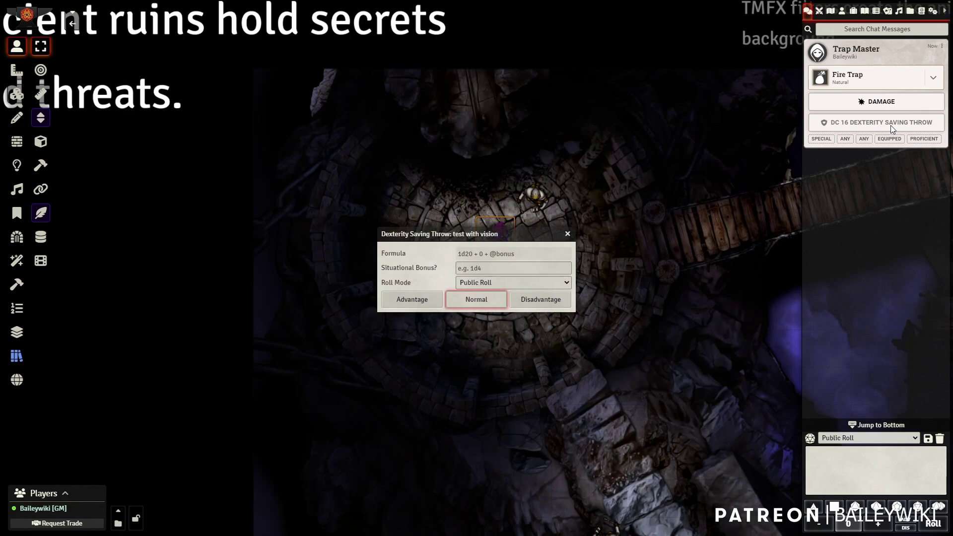
pyautogui.click(475, 302)
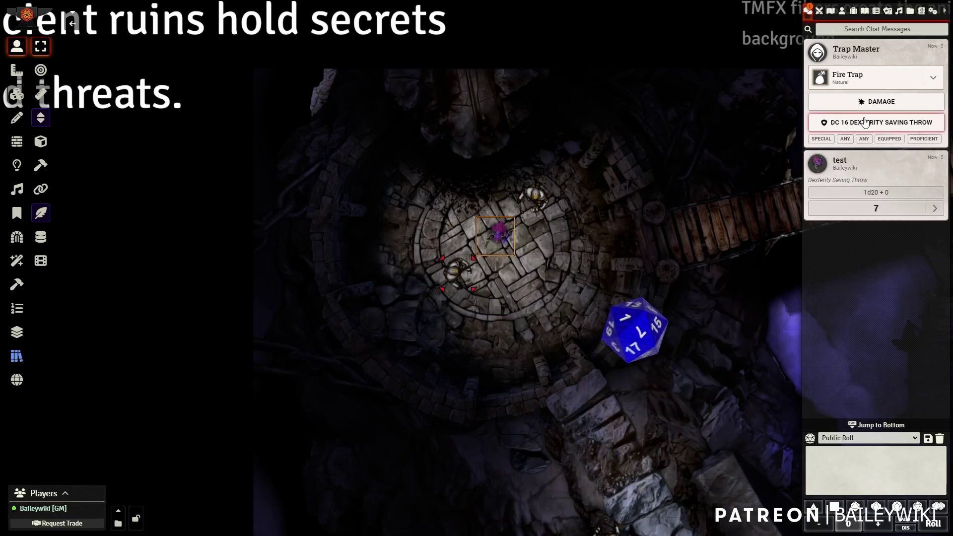
# Roll the Fire Trap's damage as a normal hit and apply it to the selected token.
pyautogui.click(886, 104)
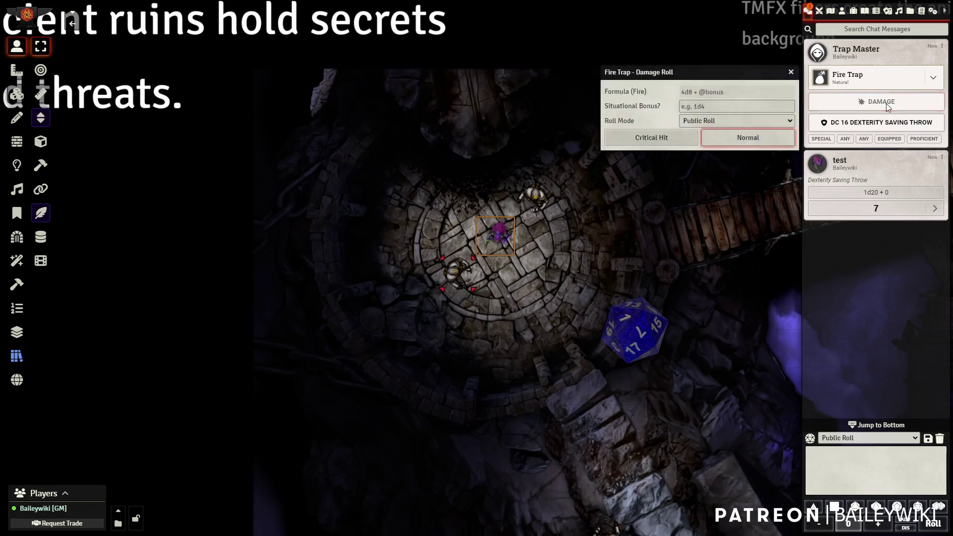
pyautogui.click(750, 138)
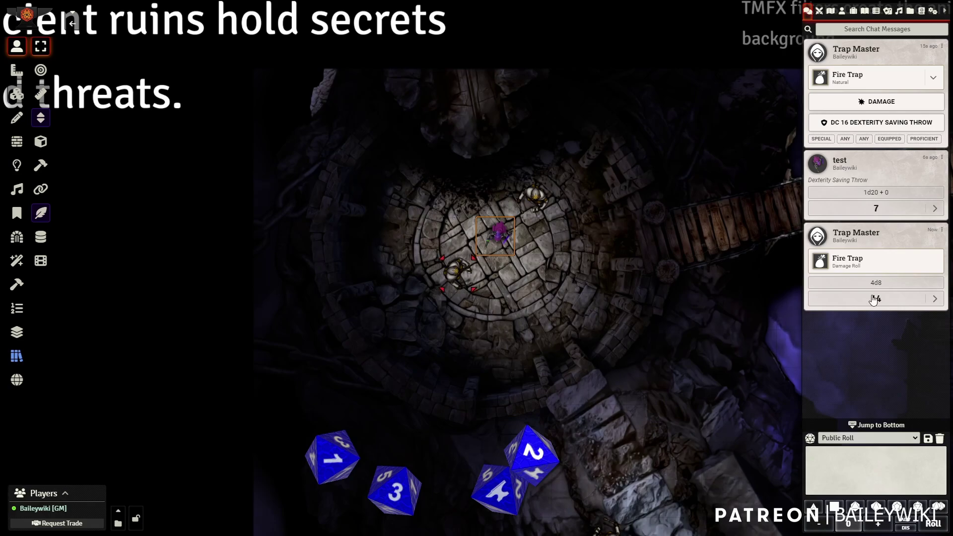
pyautogui.rightClick(867, 300)
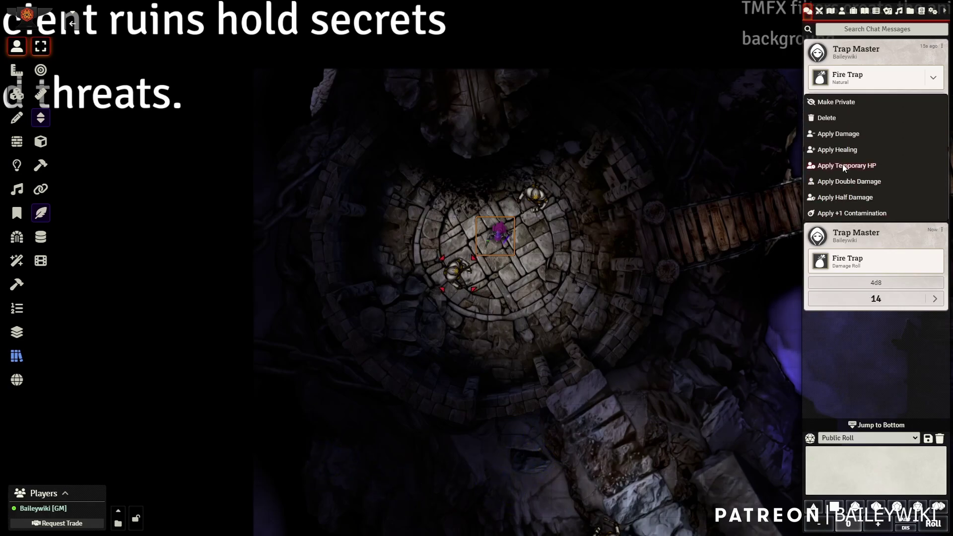
pyautogui.click(841, 133)
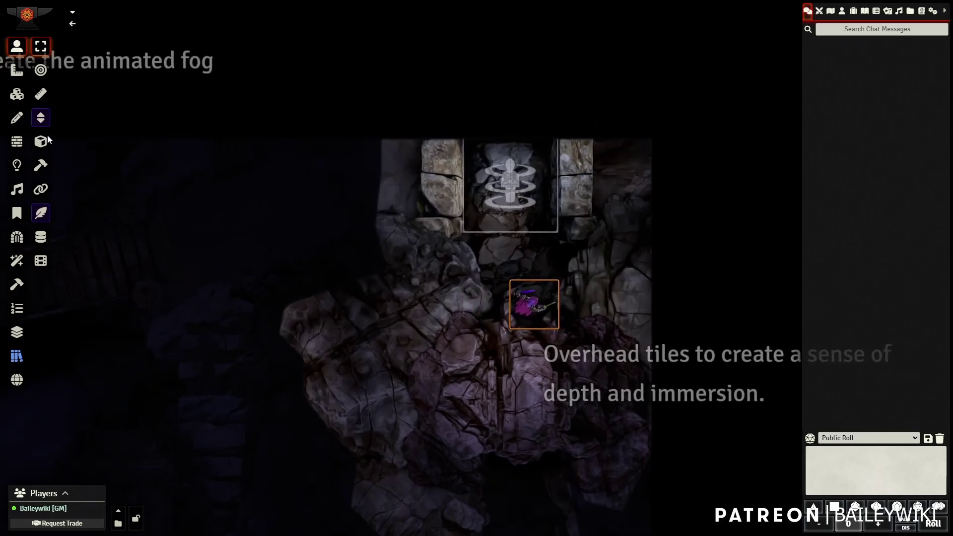
# Open the teleport tile's configuration and review its controls, basic properties and trigger setup.
pyautogui.click(17, 94)
pyautogui.doubleClick(535, 160)
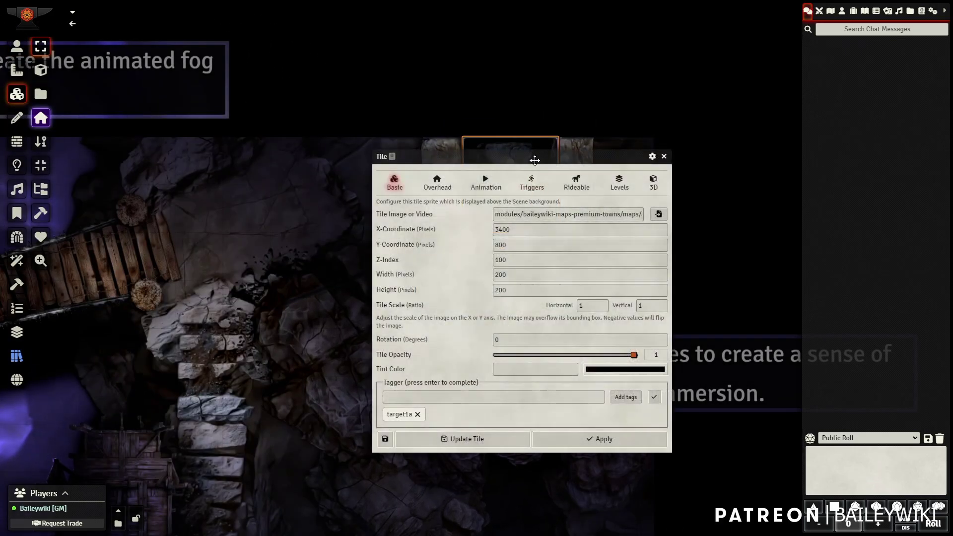
pyautogui.moveTo(535, 160); pyautogui.dragTo(199, 175)
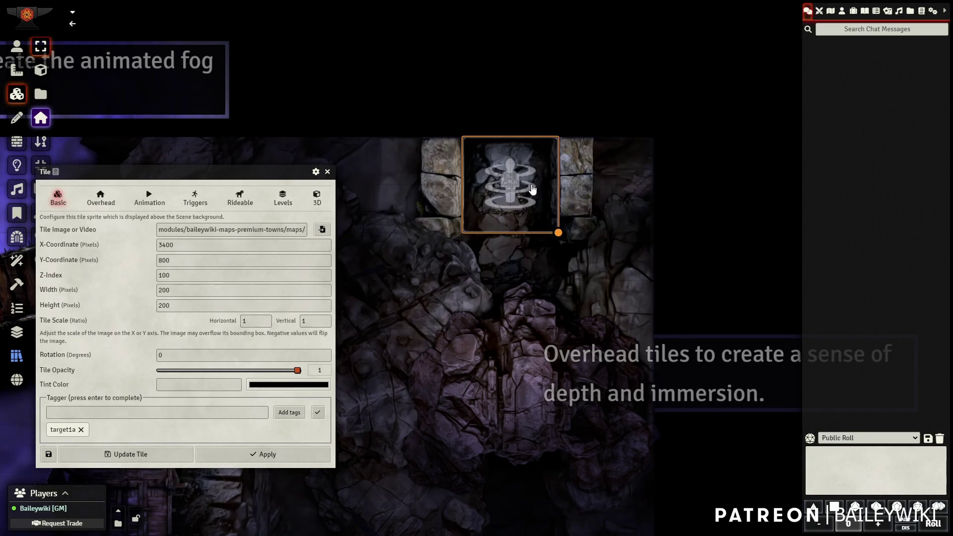
pyautogui.rightClick(532, 189)
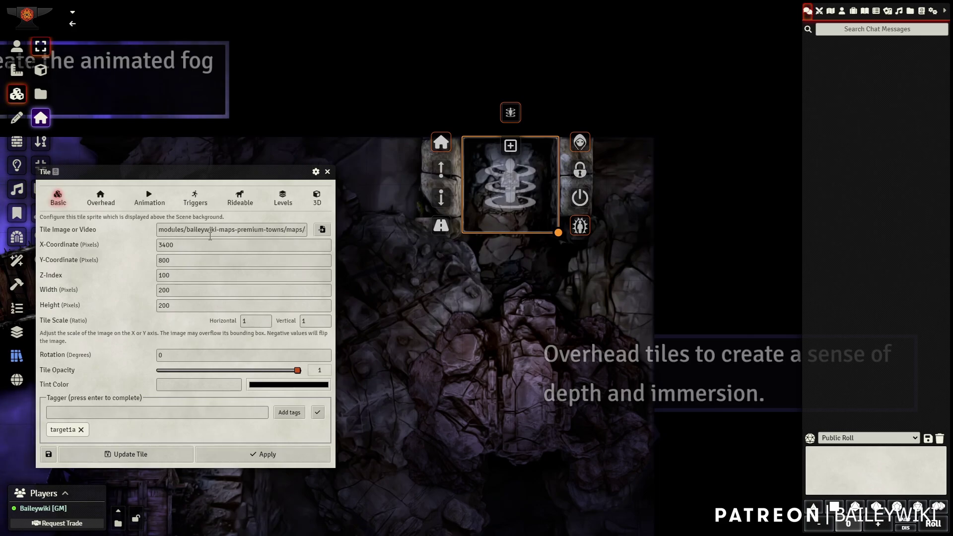
pyautogui.click(201, 229)
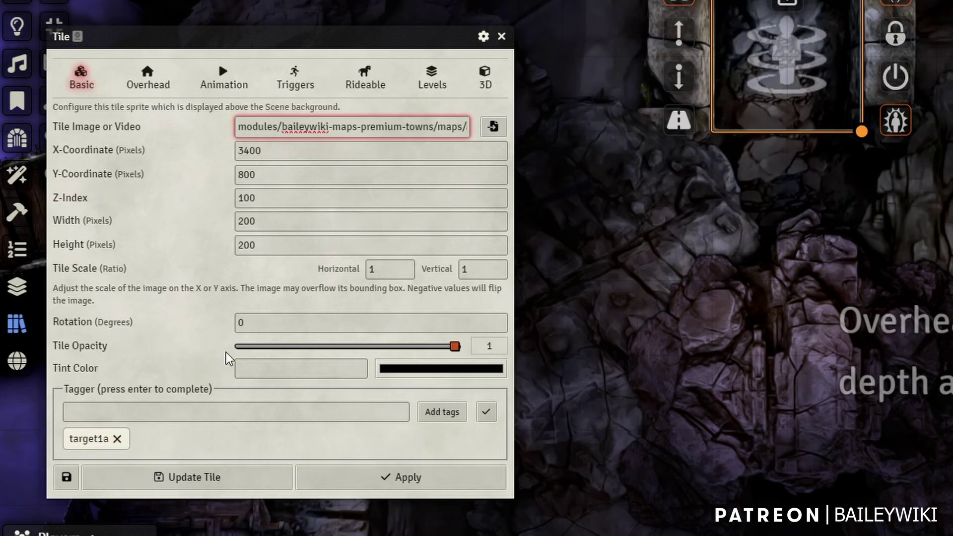
pyautogui.click(295, 77)
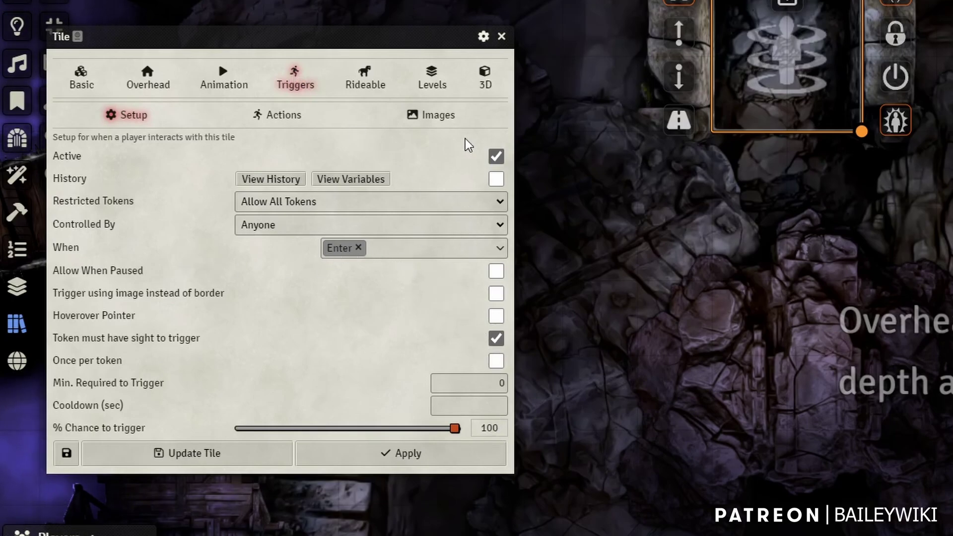
# Review the teleport tile's Play Sound File action and browse its steps-down.ogg sound file, keeping that file selected.
pyautogui.click(263, 115)
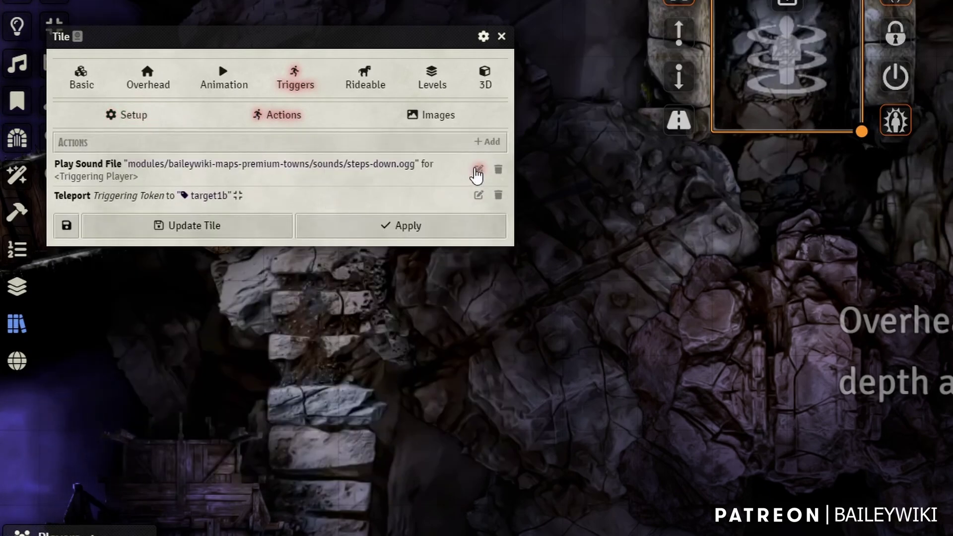
pyautogui.click(478, 171)
pyautogui.moveTo(745, 119); pyautogui.dragTo(906, 120)
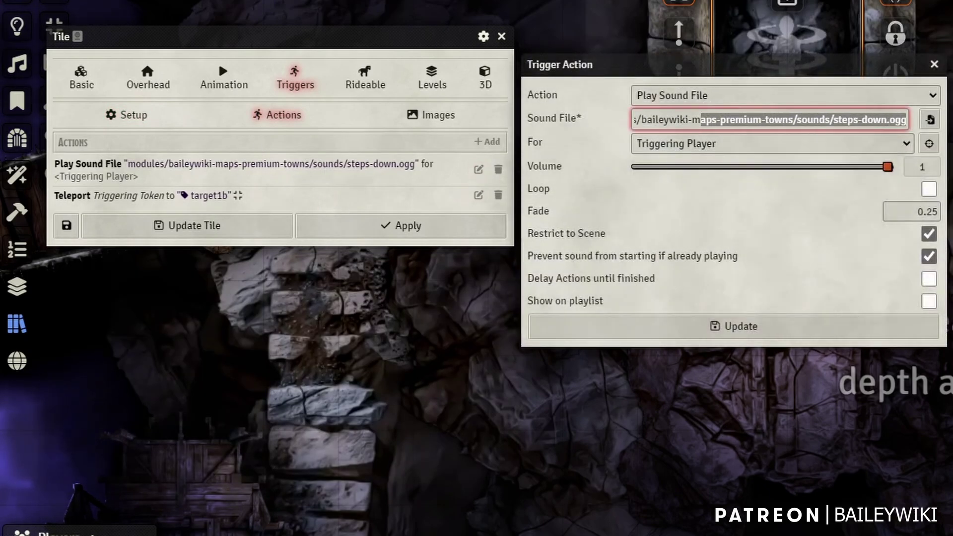
pyautogui.click(930, 119)
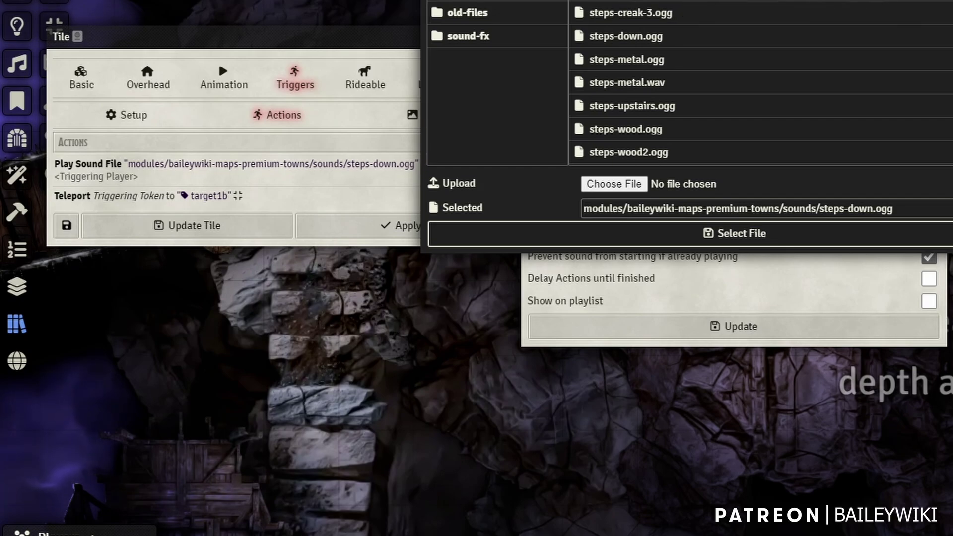
pyautogui.click(735, 232)
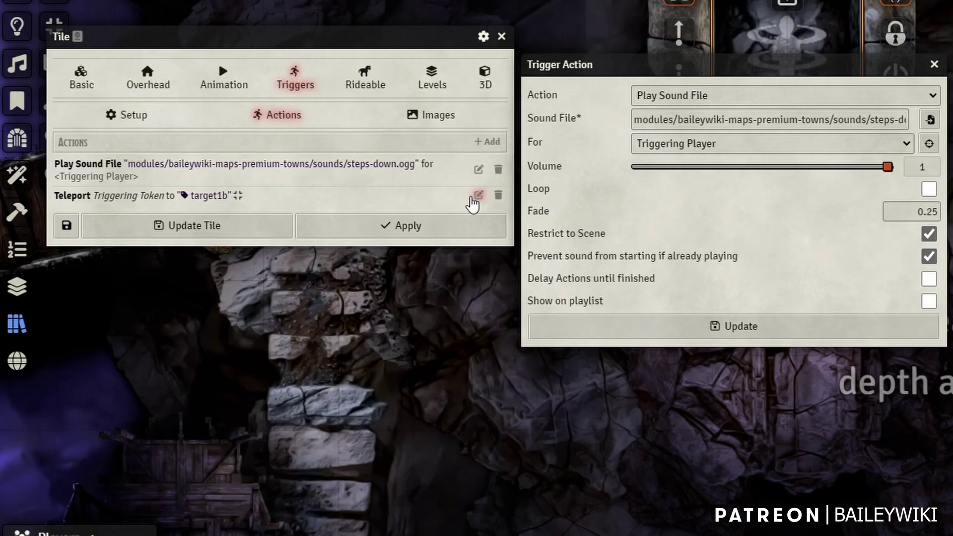
# Review the Teleport action's target1b destination tag and scene choices, keep All Scenes, and save the action and tile.
pyautogui.click(480, 196)
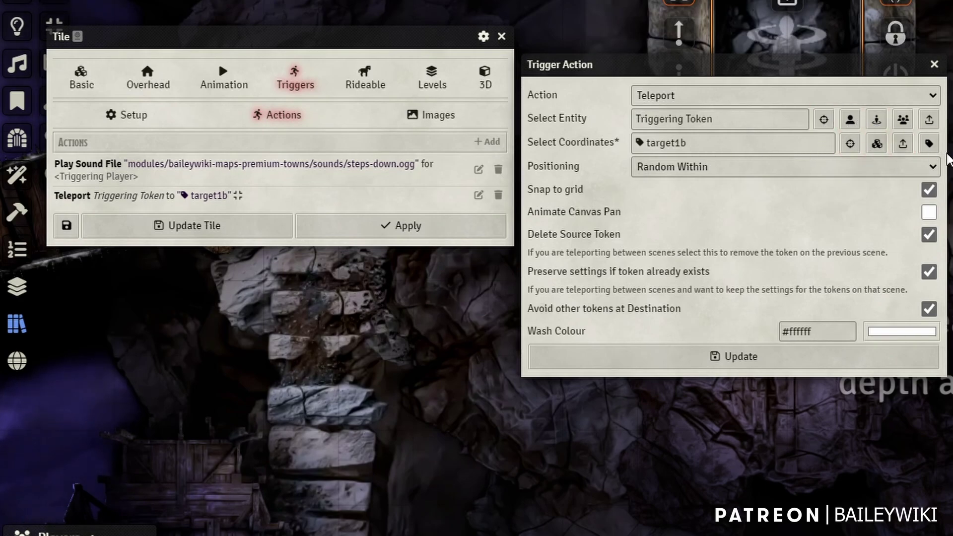
pyautogui.click(929, 145)
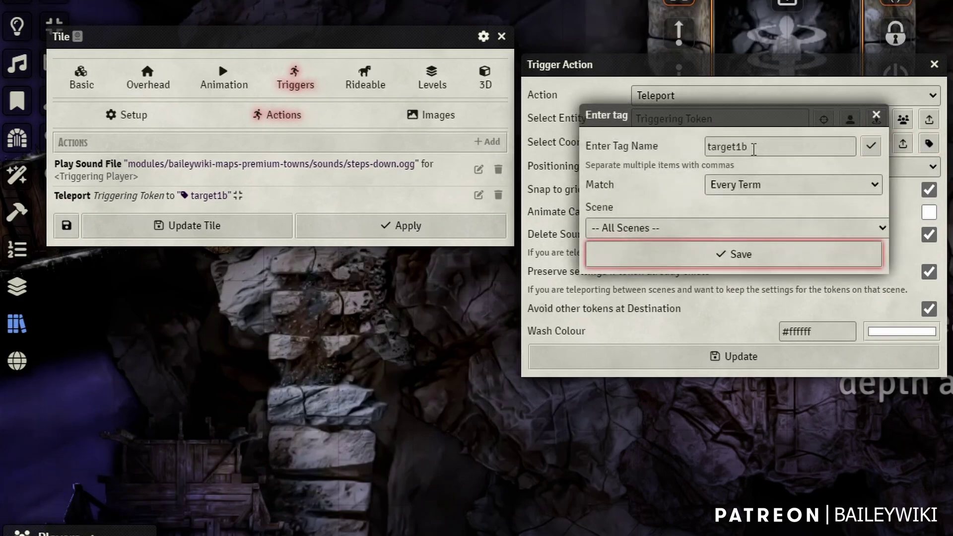
pyautogui.click(746, 147)
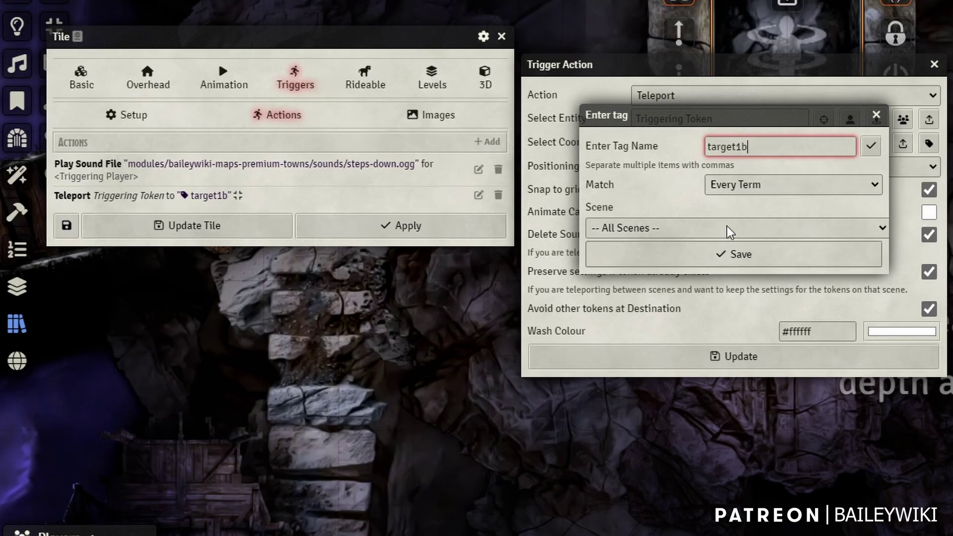
pyautogui.click(654, 233)
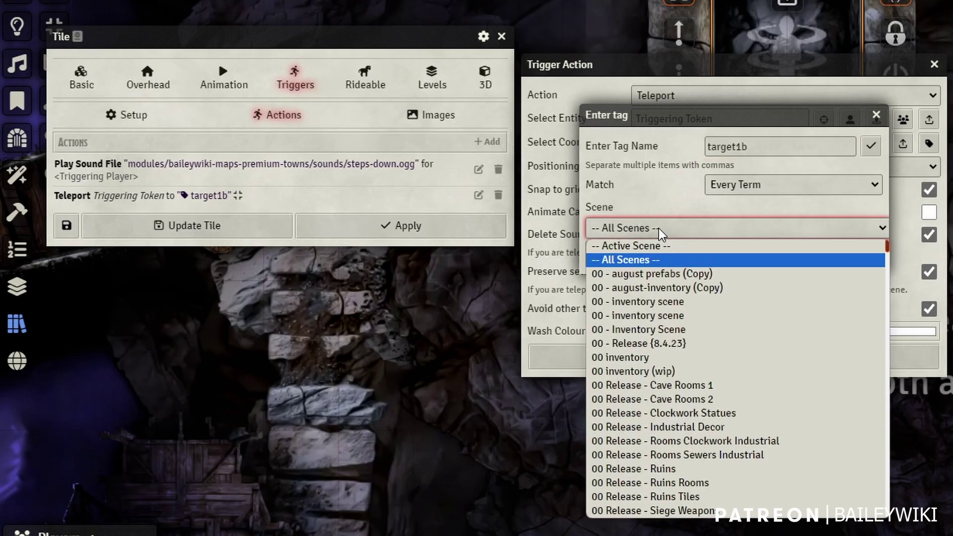
pyautogui.click(637, 259)
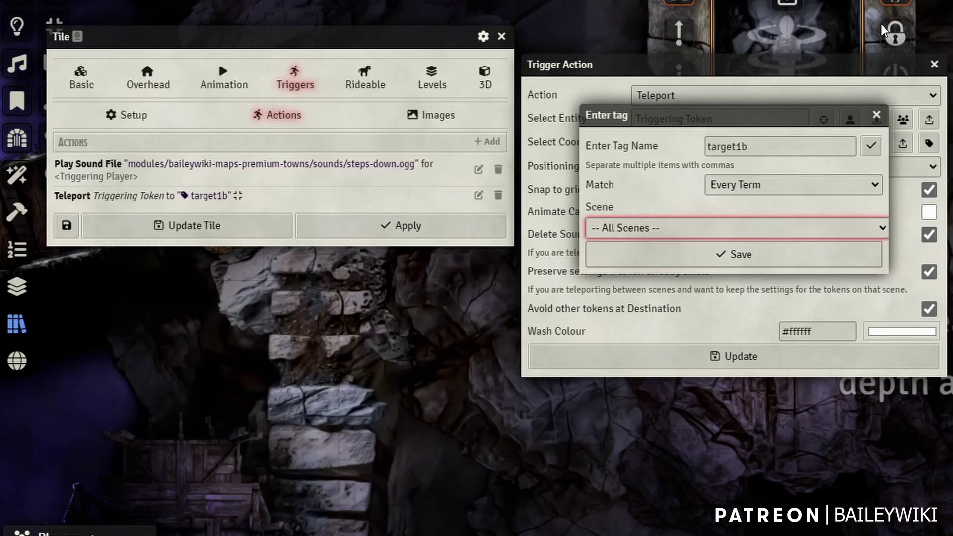
pyautogui.click(732, 233)
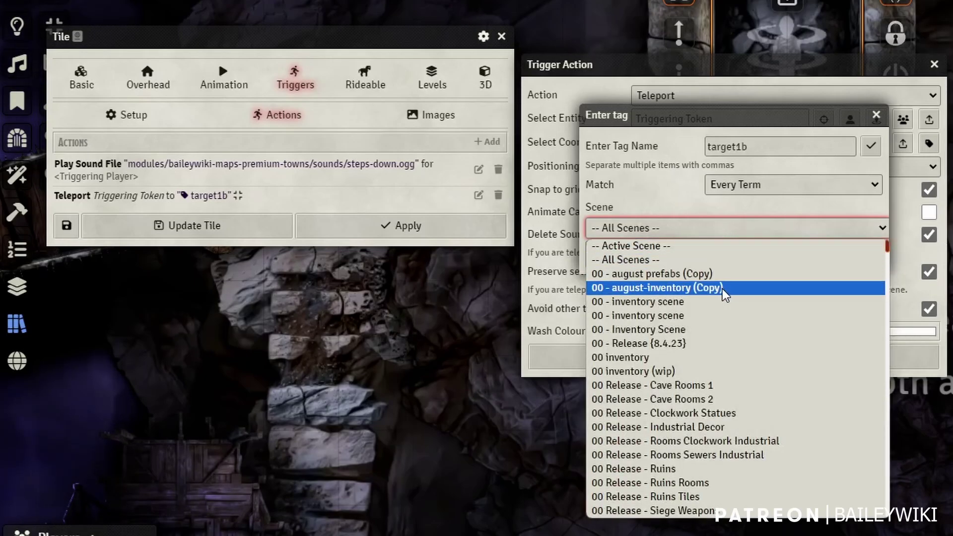
pyautogui.click(706, 215)
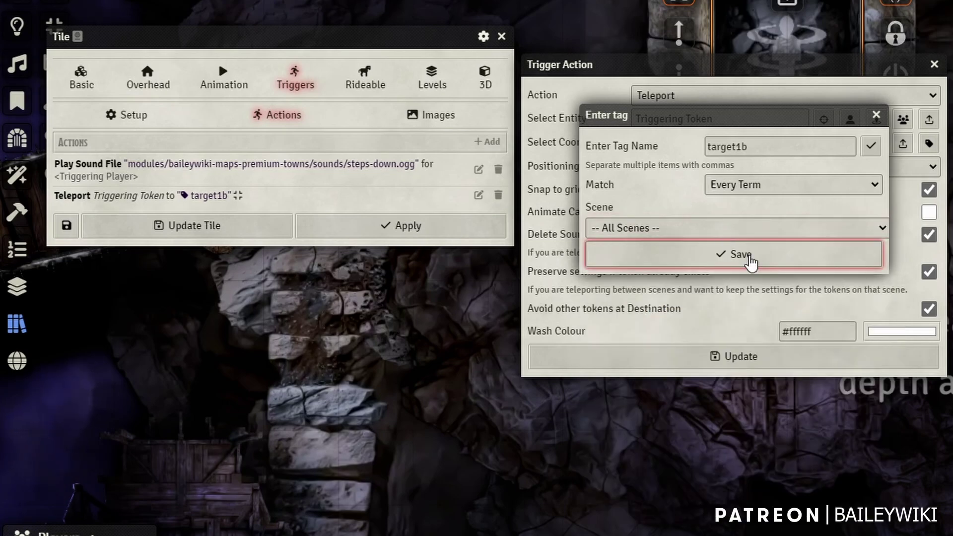
pyautogui.click(741, 254)
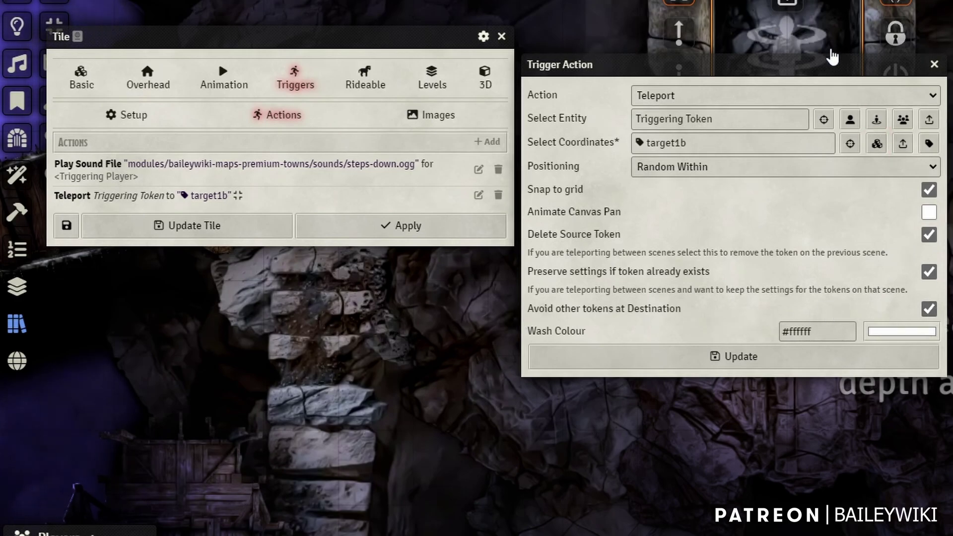
pyautogui.click(776, 370)
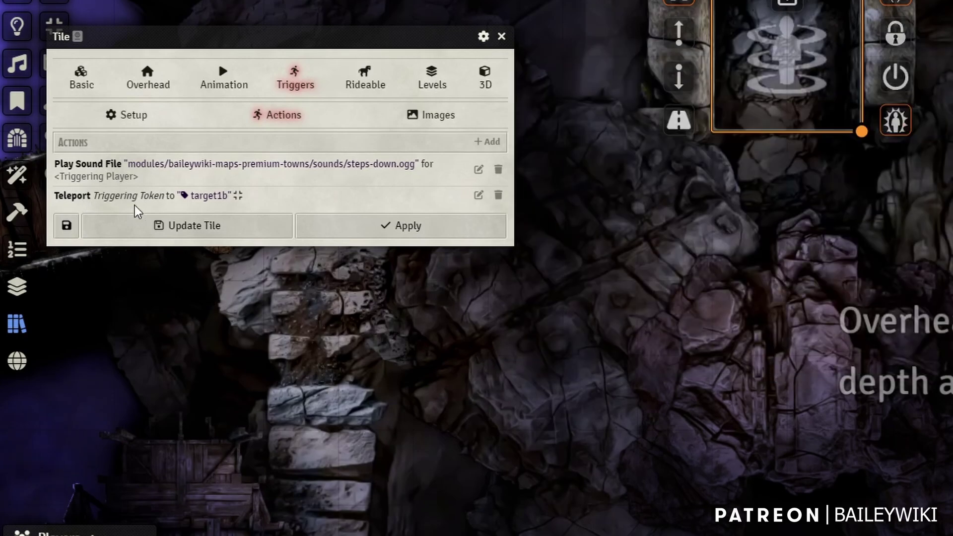
pyautogui.click(148, 224)
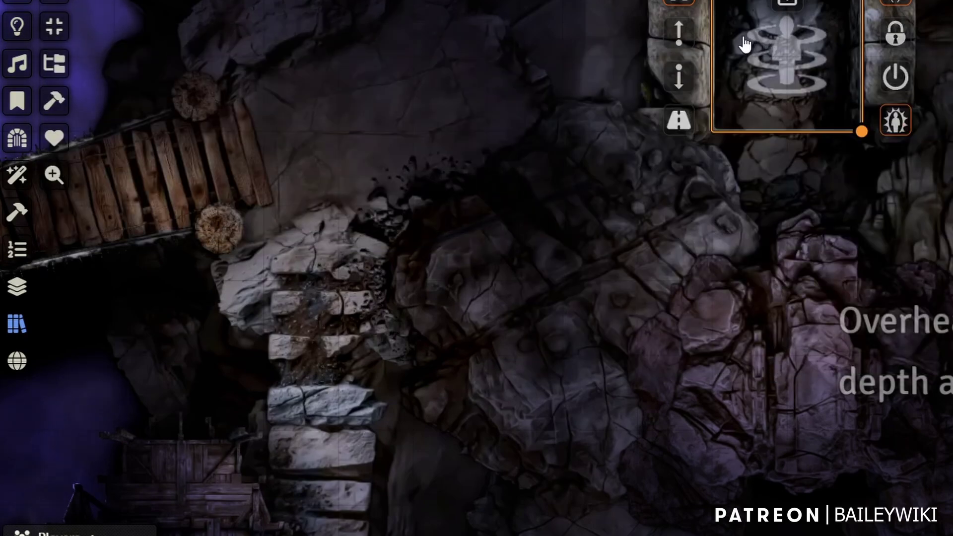
# Copy the teleport tile into the Temple Entrance (Arcane) scene and place it at the outer edge of the stone walkway.
pyautogui.click(745, 44)
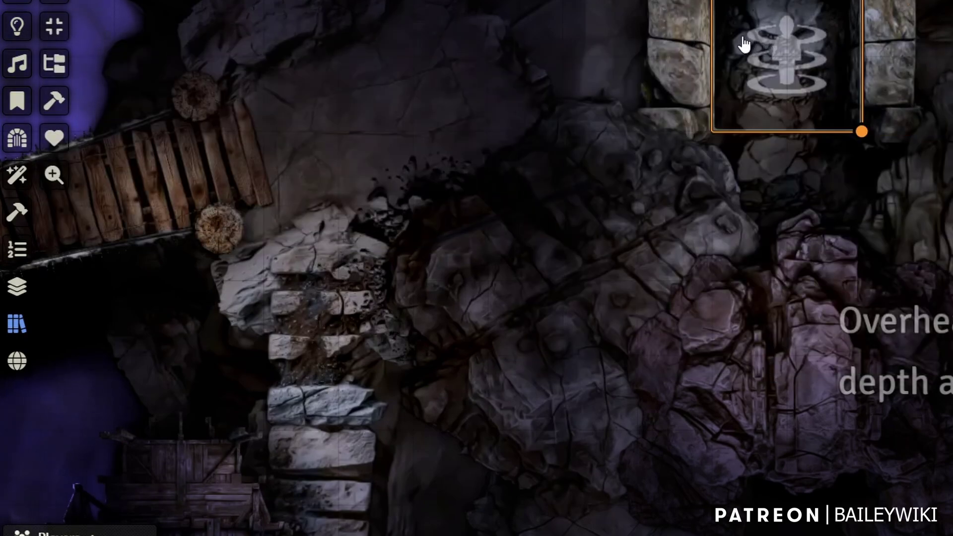
pyautogui.moveTo(766, 64); pyautogui.dragTo(718, 66)
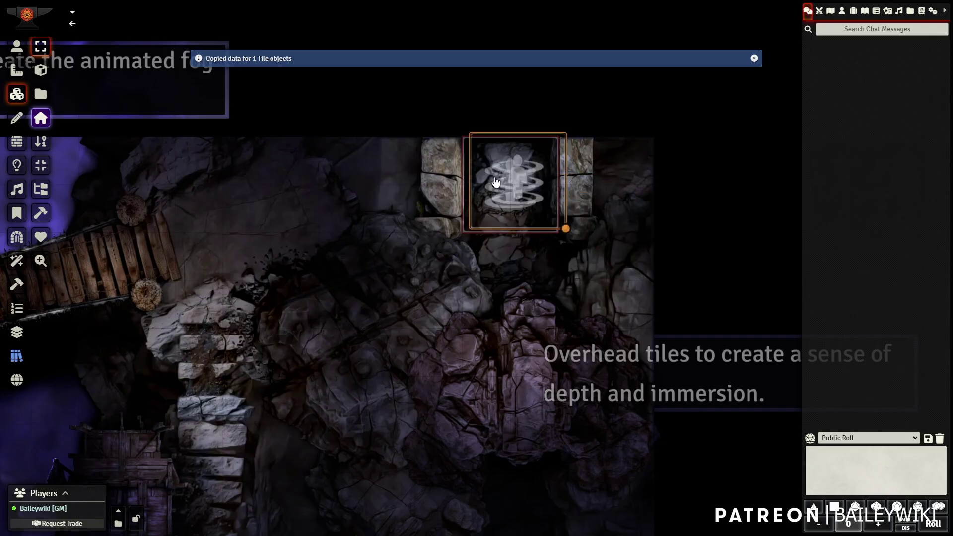
pyautogui.moveTo(472, 191); pyautogui.dragTo(479, 184)
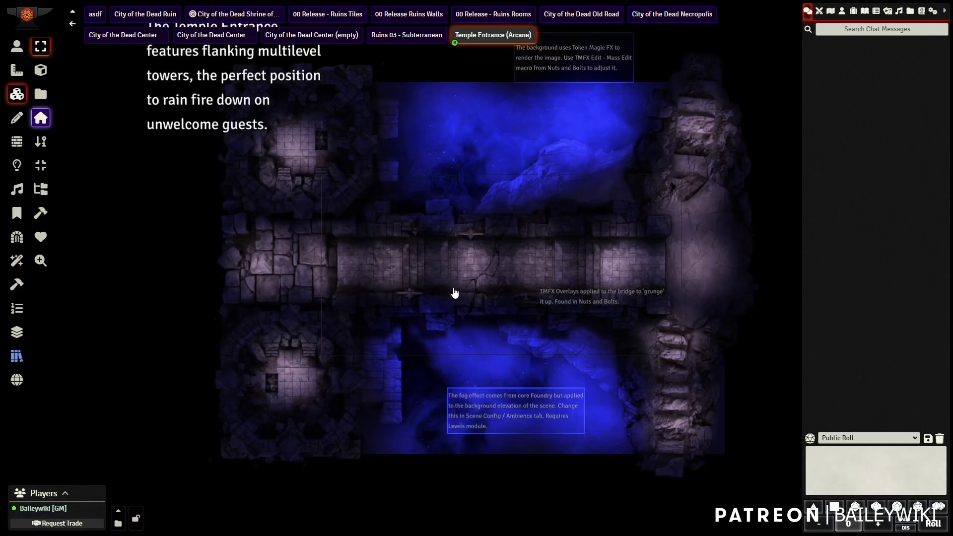
pyautogui.scroll(10, 398, 268)
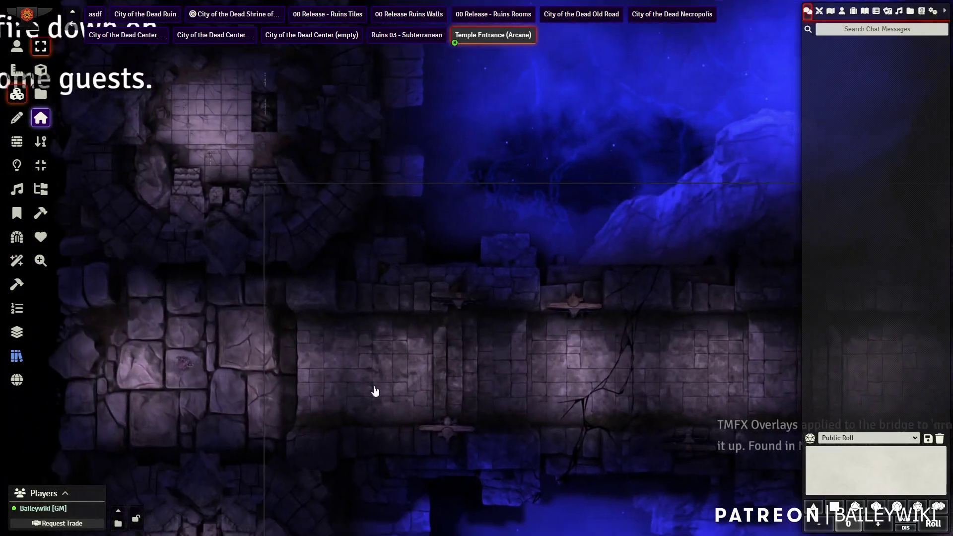
pyautogui.moveTo(374, 389); pyautogui.dragTo(611, 298)
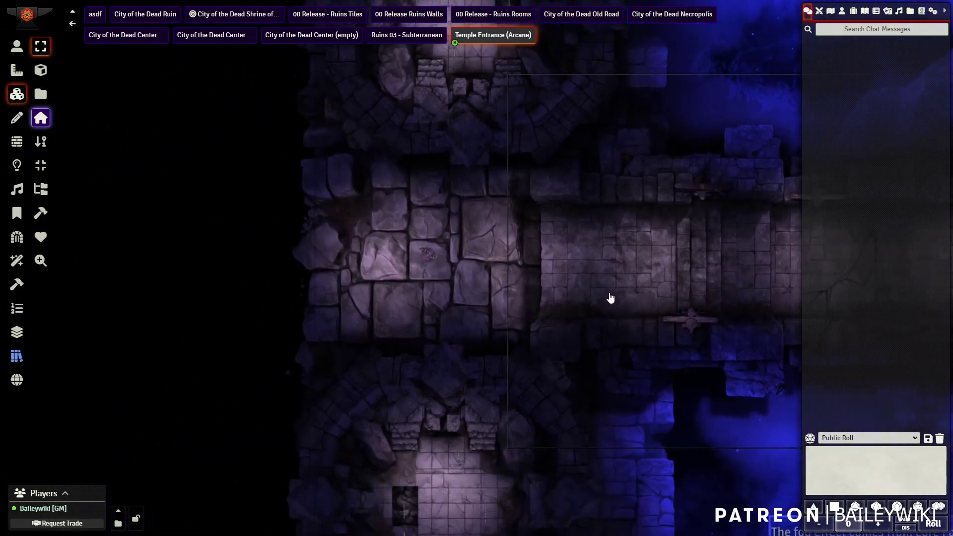
pyautogui.hotkey('ctrl', 'v')
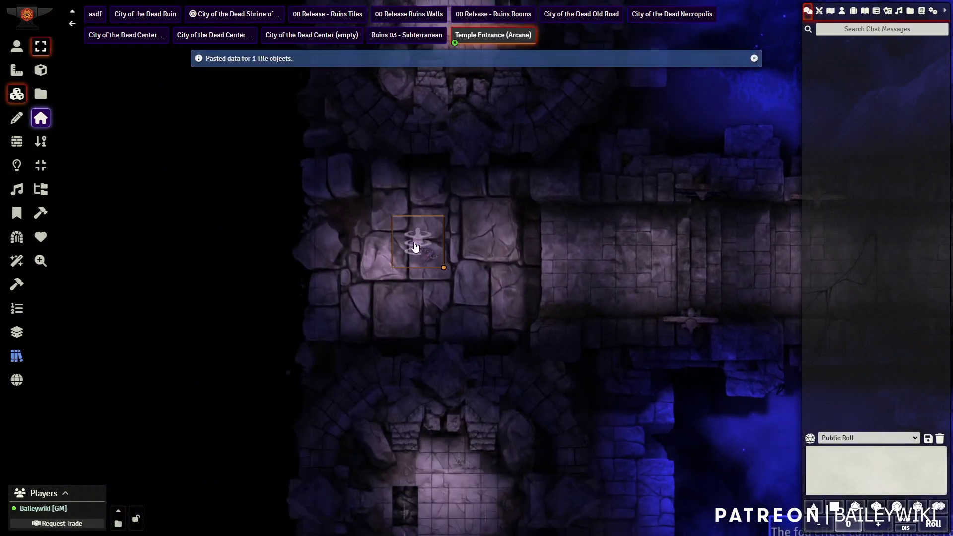
pyautogui.moveTo(418, 241); pyautogui.dragTo(339, 240)
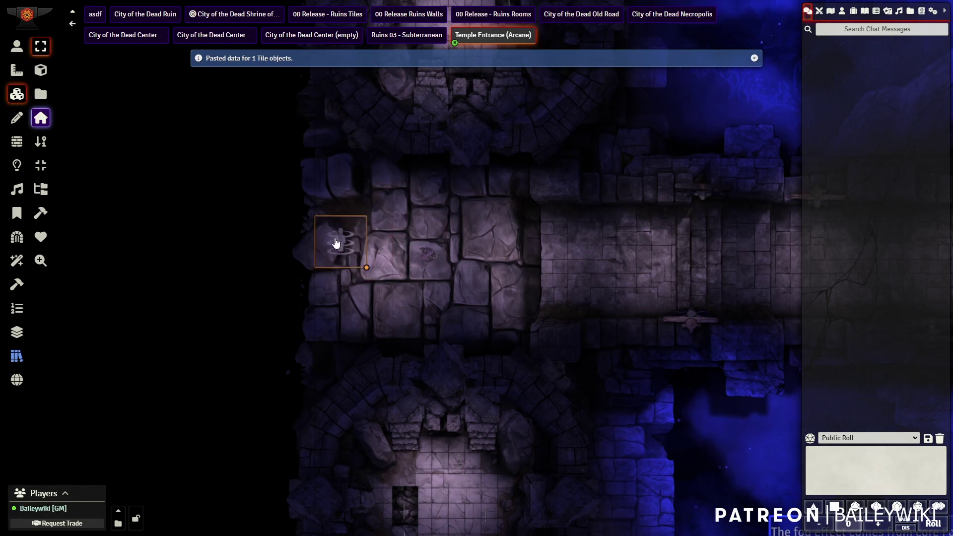
# Replace the pasted teleport tile's target1a tag with target1b.
pyautogui.moveTo(410, 287); pyautogui.dragTo(511, 296)
pyautogui.scroll(10, 512, 296)
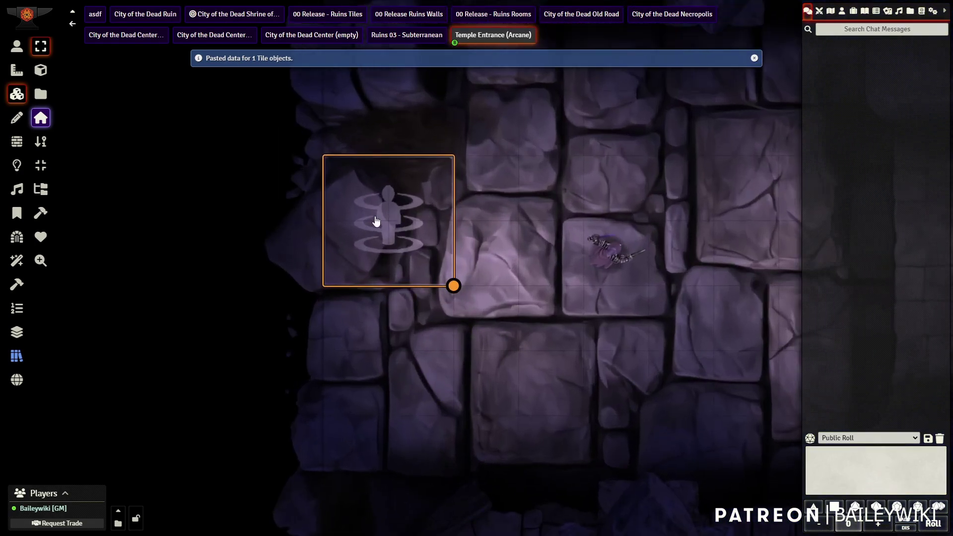
pyautogui.doubleClick(376, 220)
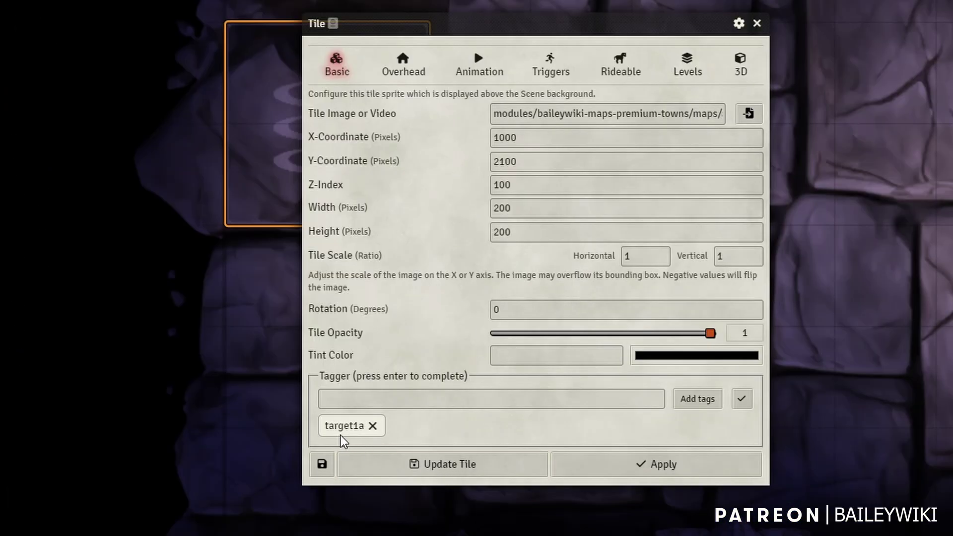
pyautogui.click(373, 426)
pyautogui.click(398, 404)
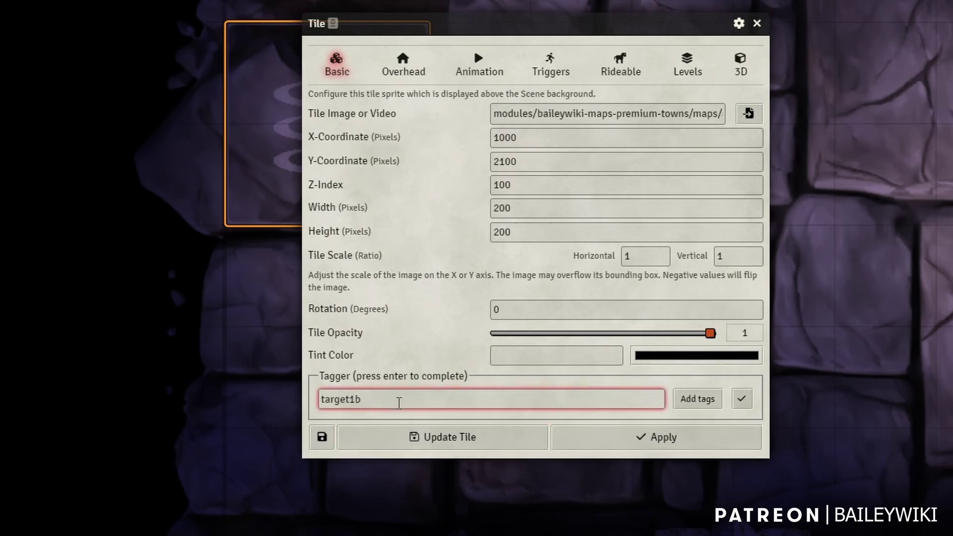
pyautogui.write('target1b')
pyautogui.click(695, 400)
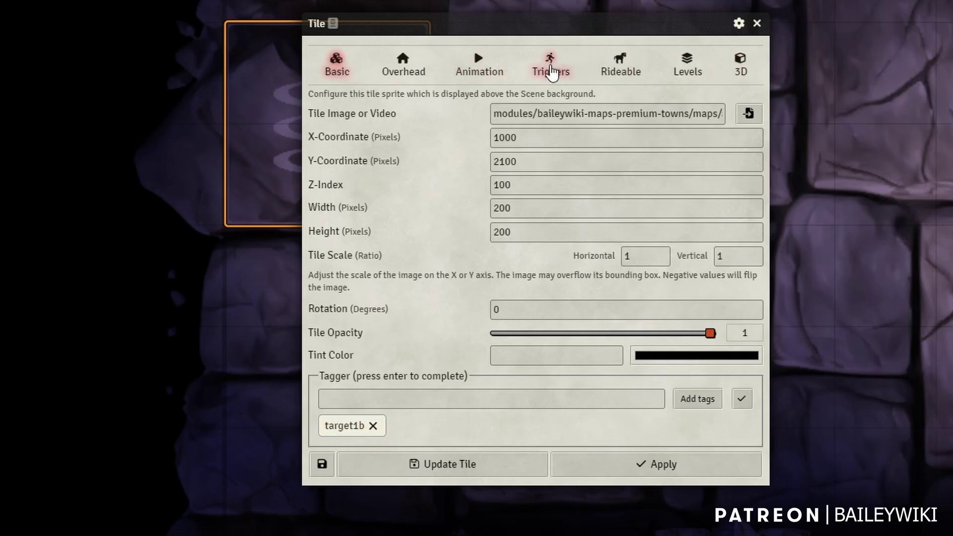
# Set the pasted tile's Teleport action destination to the tag target1a and save the tile.
pyautogui.click(550, 68)
pyautogui.click(540, 104)
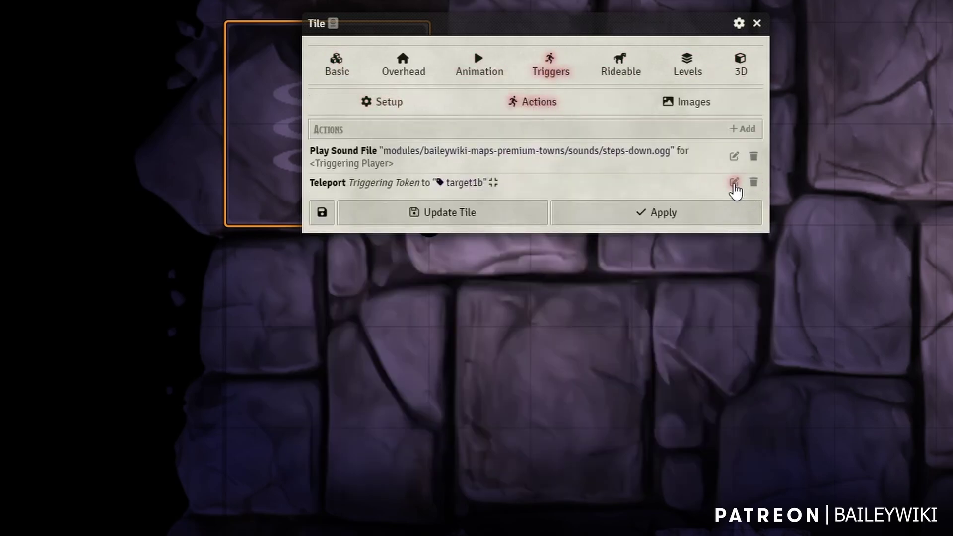
pyautogui.click(734, 182)
pyautogui.click(660, 247)
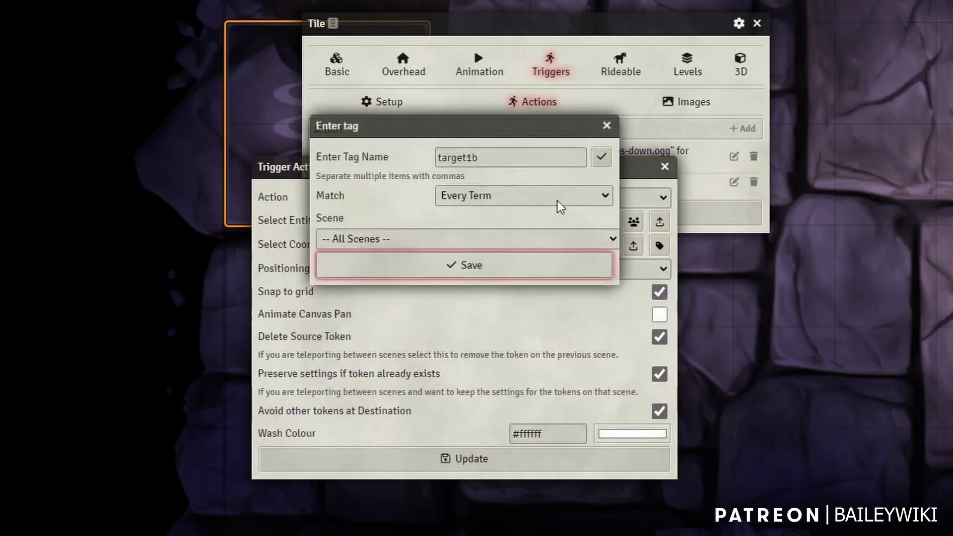
pyautogui.moveTo(469, 158); pyautogui.dragTo(491, 160)
pyautogui.write('a')
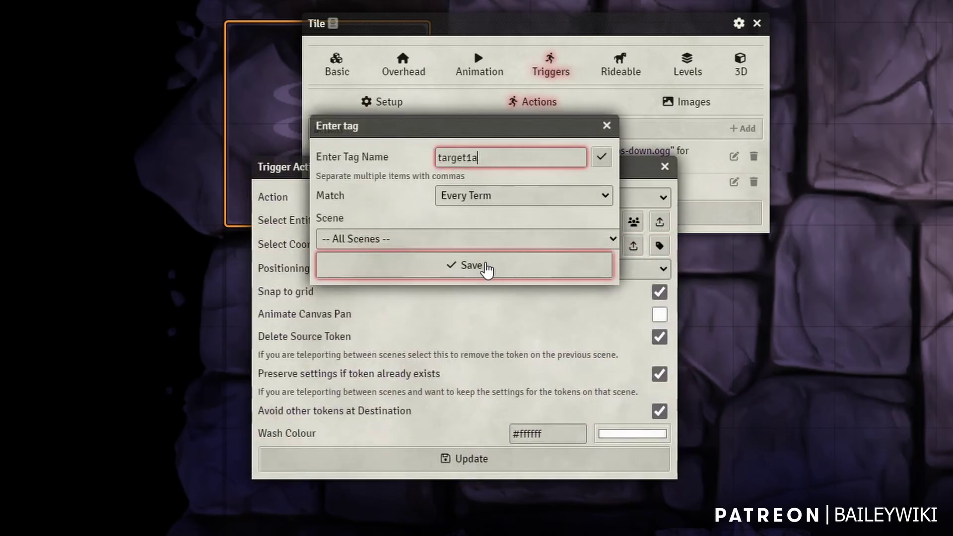
pyautogui.click(465, 271)
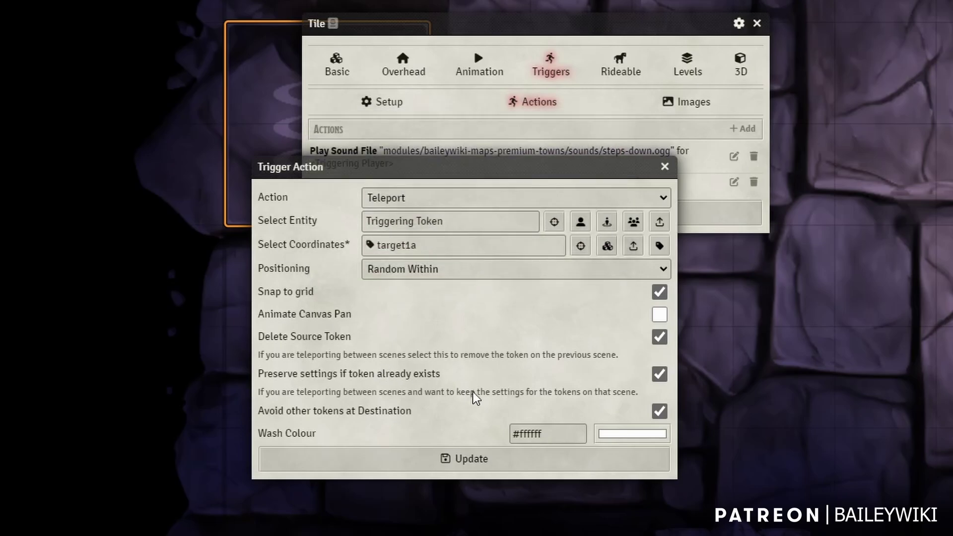
pyautogui.click(474, 458)
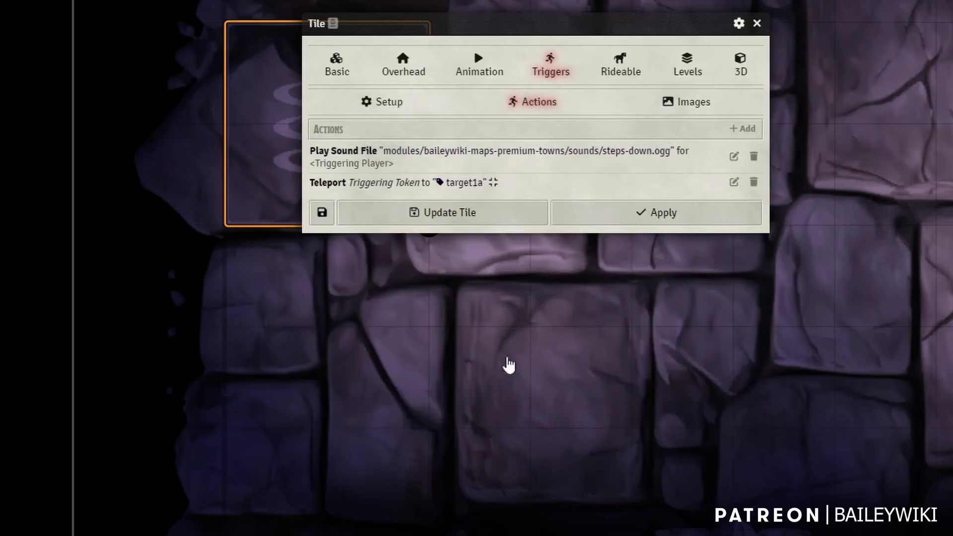
pyautogui.click(433, 216)
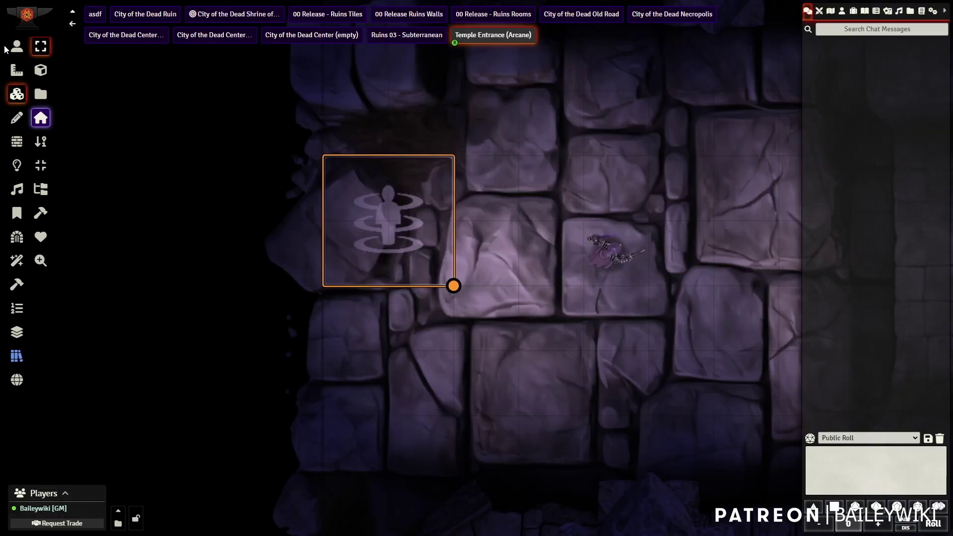
# Move the purple token onto the new teleport tile, and select it at its destination in the Ruins 03 - Subterranean scene.
pyautogui.click(16, 46)
pyautogui.scroll(-5, 587, 251)
pyautogui.click(571, 257)
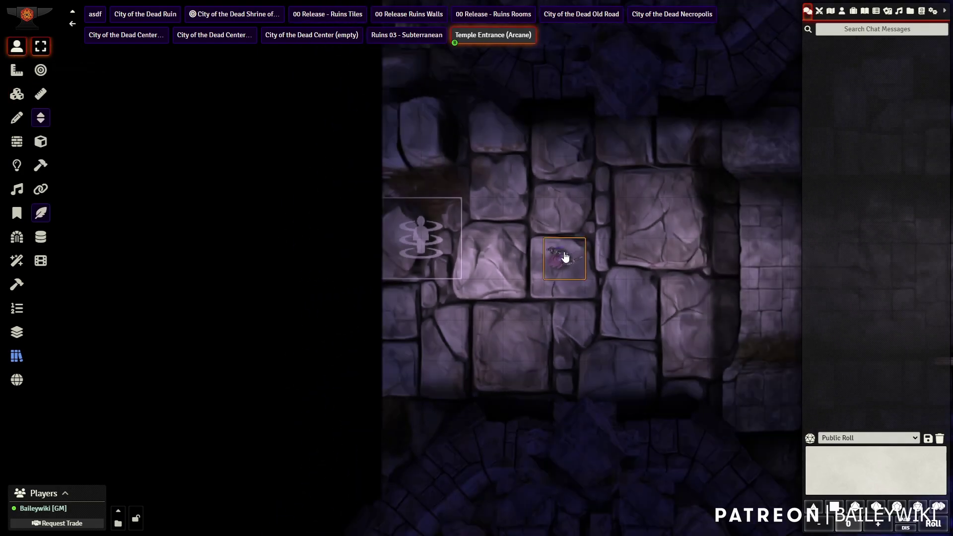
pyautogui.press('Left')
pyautogui.press('Left')
pyautogui.press('Left')
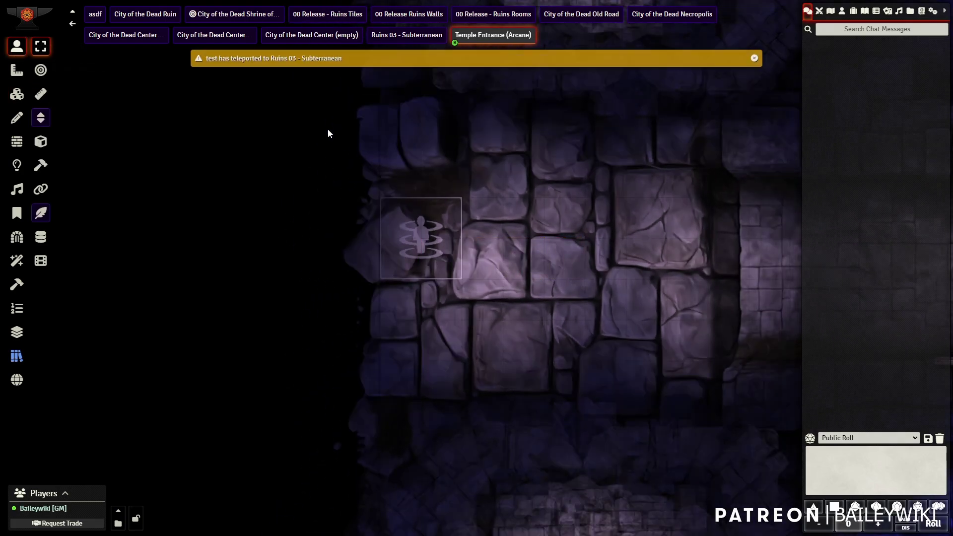
pyautogui.click(411, 37)
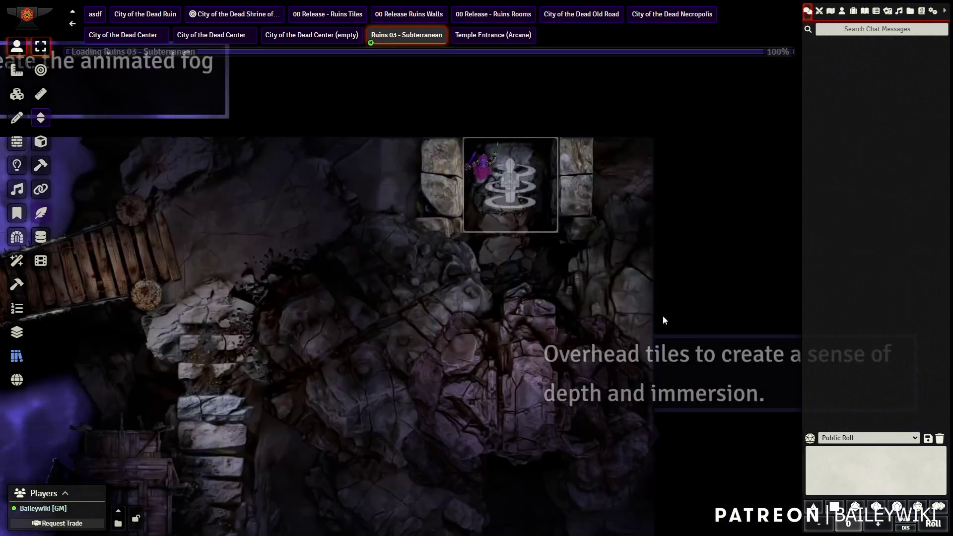
pyautogui.click(477, 173)
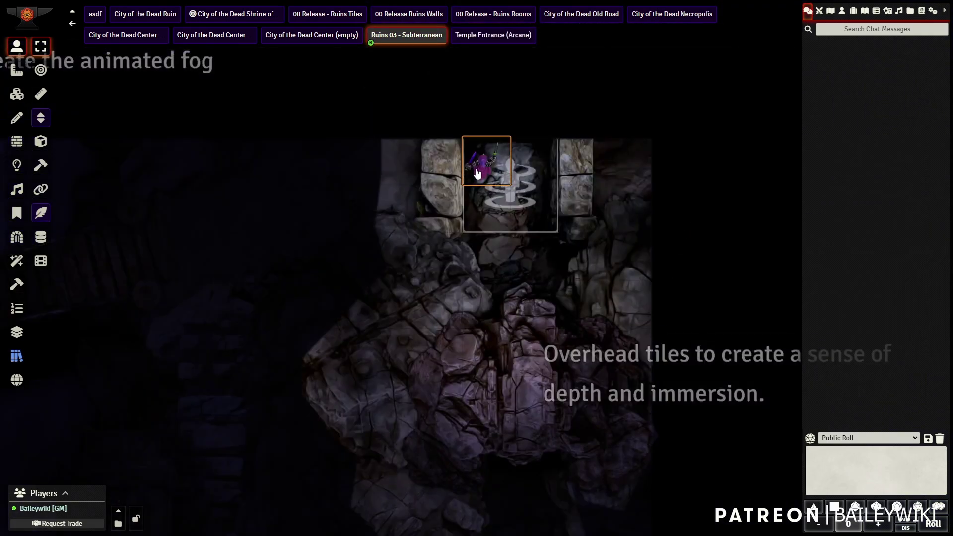
# Move the purple token off the teleport tile and several squares down across the rocky ground, one column to the right.
pyautogui.press('Down')
pyautogui.press('Down')
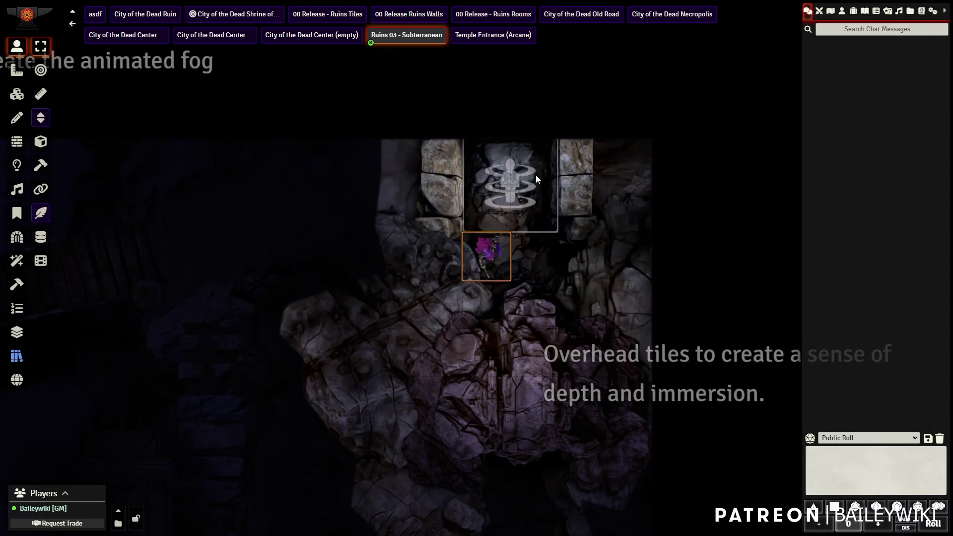
pyautogui.press('Right')
pyautogui.press('Down')
pyautogui.press('Down')
pyautogui.press('Down')
pyautogui.press('Down')
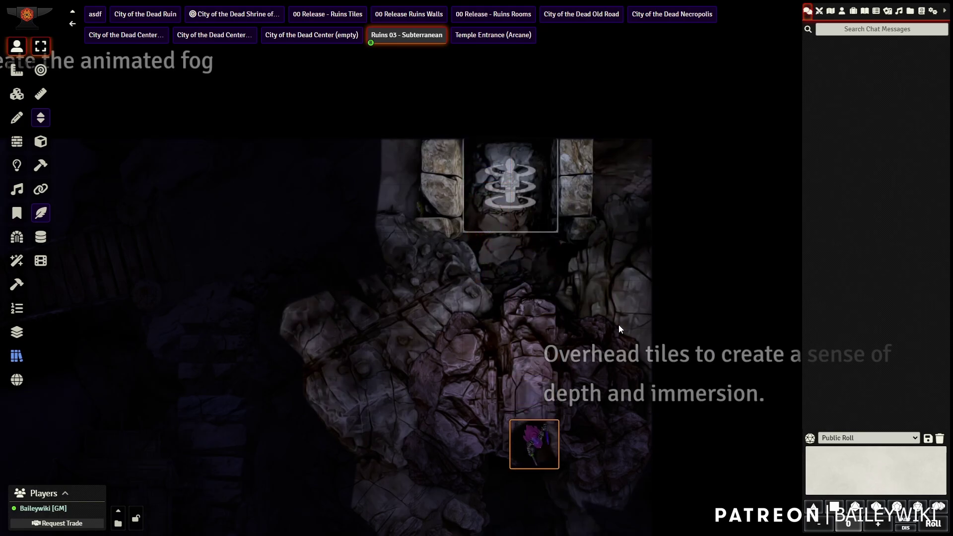
pyautogui.press('Down')
# Move the purple token straight back up onto the teleport tile between the stone pillars.
pyautogui.press('Up')
pyautogui.press('Up')
pyautogui.press('Up')
pyautogui.press('Up')
pyautogui.press('Up')
pyautogui.moveTo(586, 124); pyautogui.dragTo(672, 475)
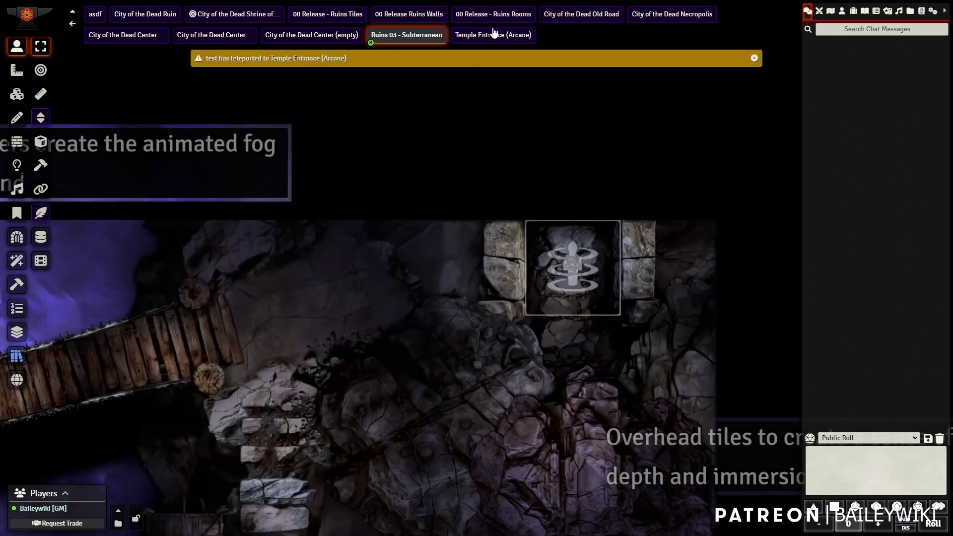
# Switch to the Temple Entrance (Arcane) scene and move the arrived token off the teleport tile onto the stone walkway.
pyautogui.click(488, 36)
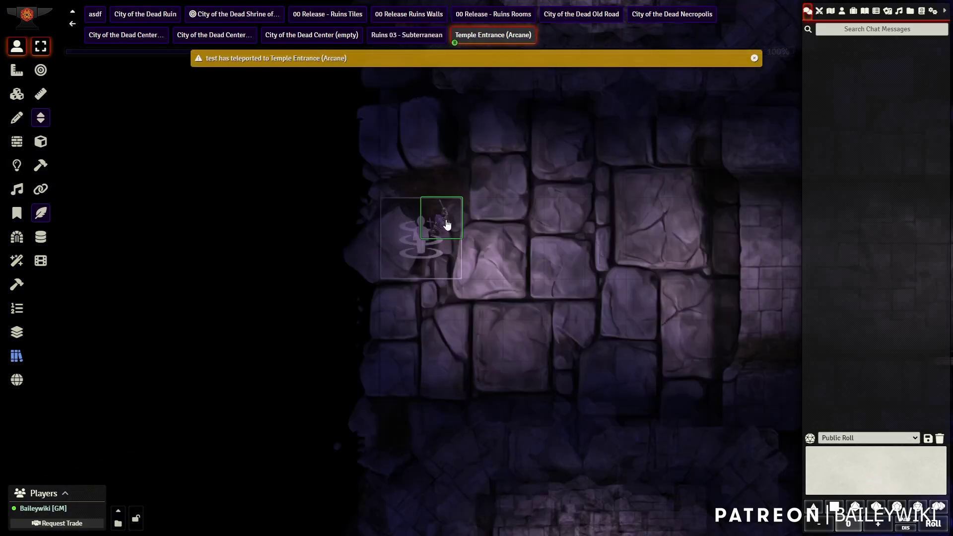
pyautogui.moveTo(447, 224); pyautogui.dragTo(525, 230)
pyautogui.scroll(-3, 502, 219)
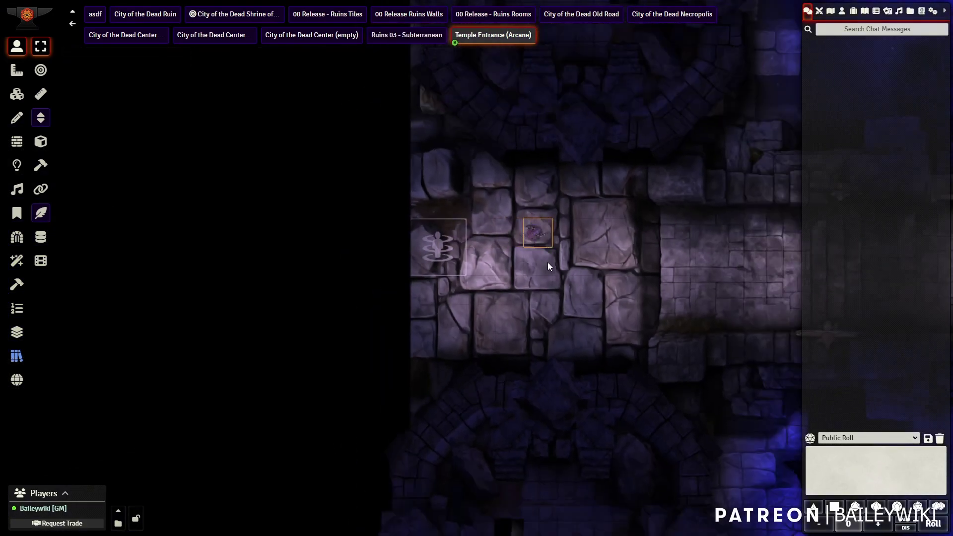
# Toggle the foreground tile layer in the Ruins 03 - Subterranean scene and select the lever tile beside the purple token.
pyautogui.click(17, 92)
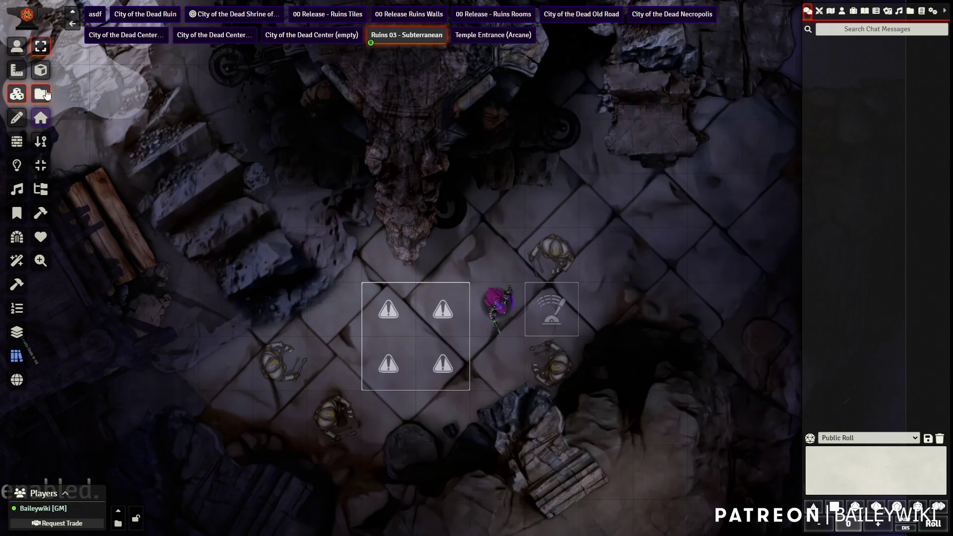
pyautogui.click(41, 118)
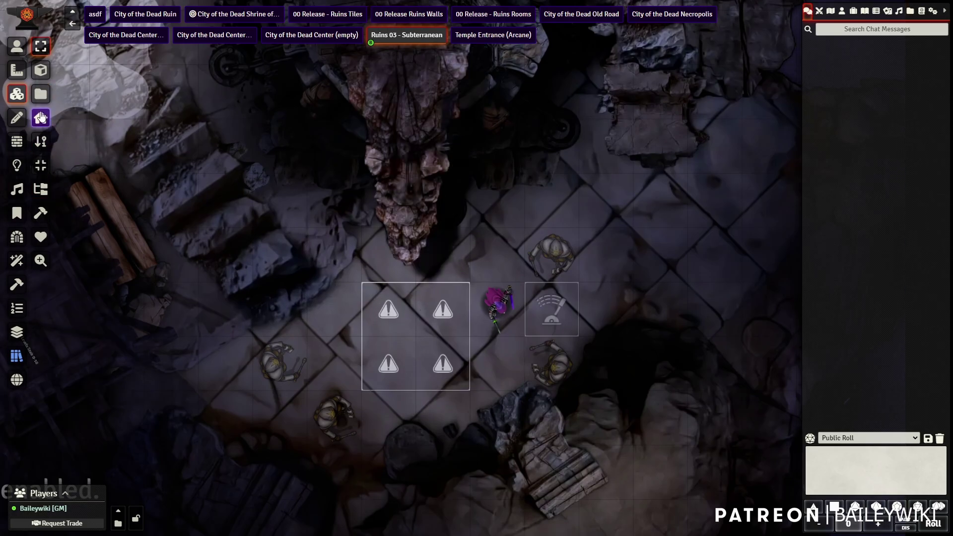
pyautogui.click(559, 330)
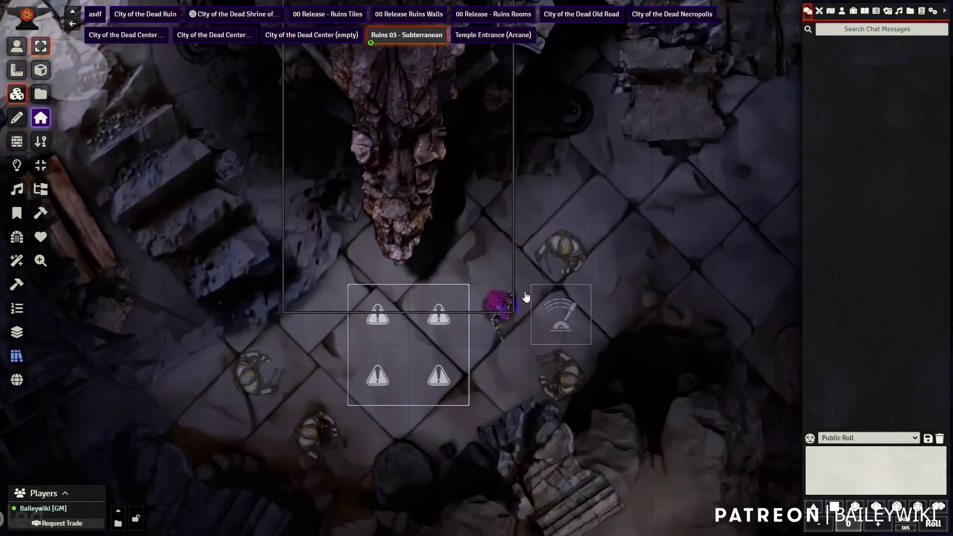
pyautogui.scroll(-10, 528, 297)
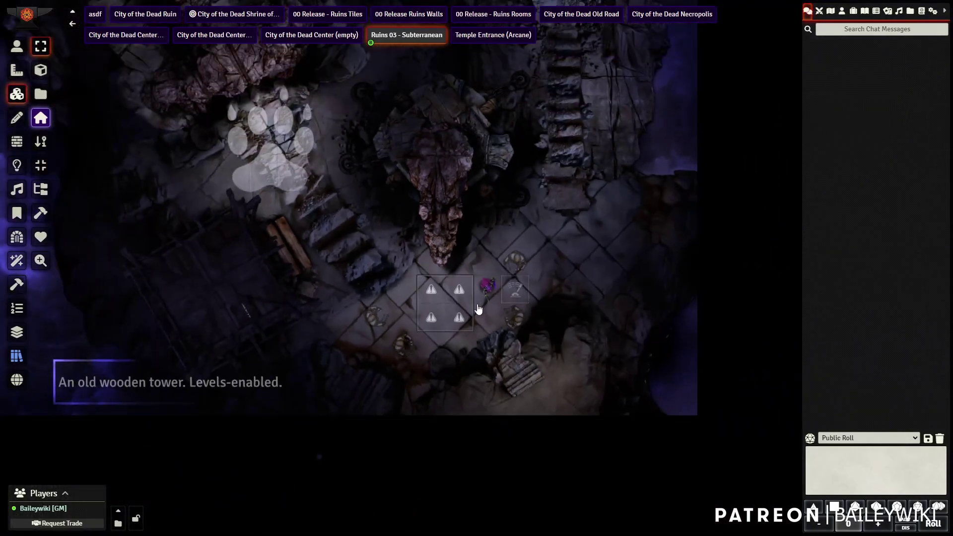
pyautogui.moveTo(515, 289); pyautogui.dragTo(525, 330)
pyautogui.scroll(1, 475, 329)
pyautogui.scroll(10, 475, 328)
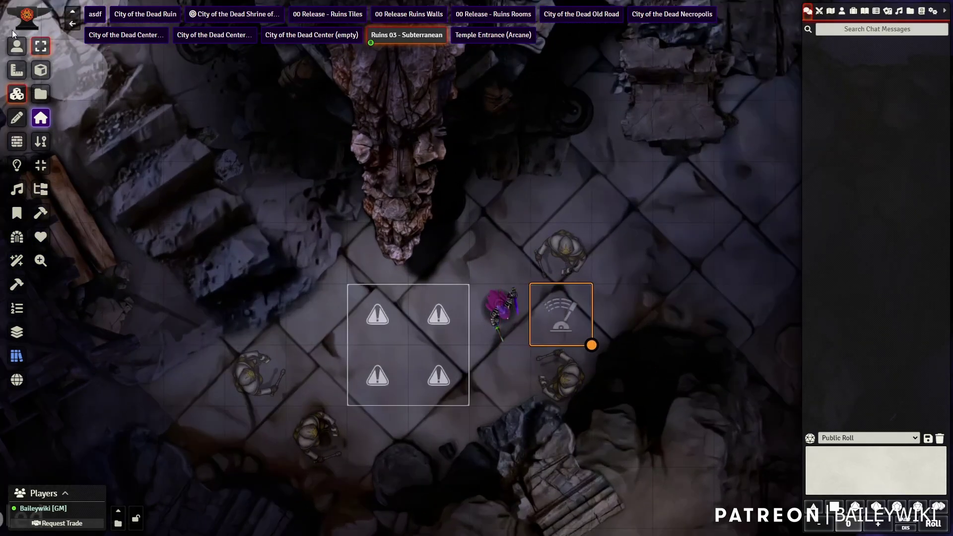
# Select all four Acolyte tokens around the warning-sign tile together.
pyautogui.click(17, 48)
pyautogui.click(261, 379)
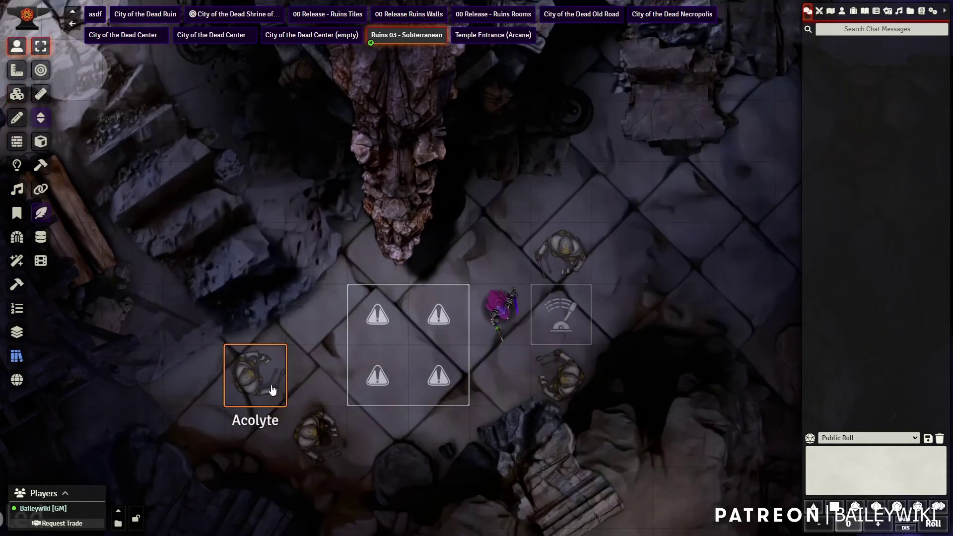
pyautogui.click(315, 432)
pyautogui.click(559, 242)
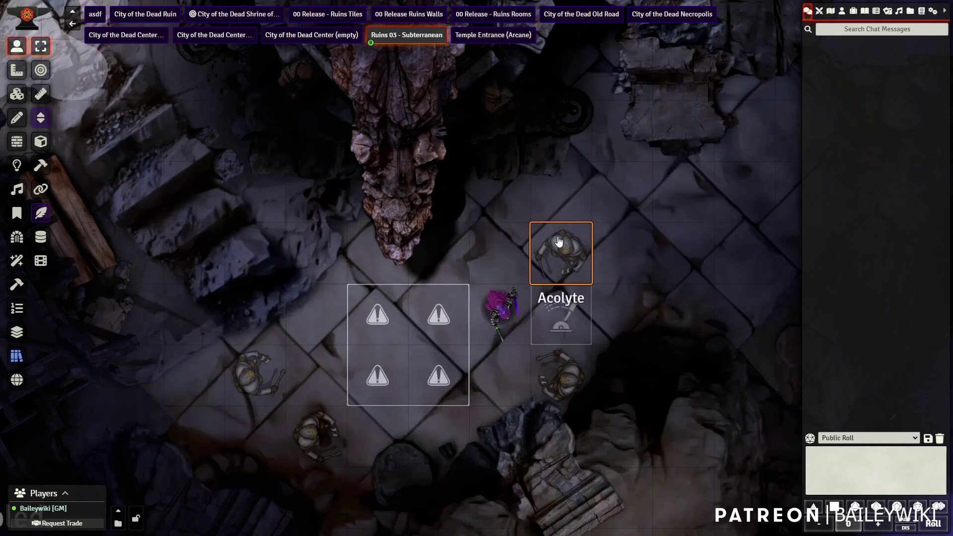
pyautogui.rightClick(559, 241)
pyautogui.keyDown('shift'); pyautogui.click(257, 374); pyautogui.keyUp('shift')
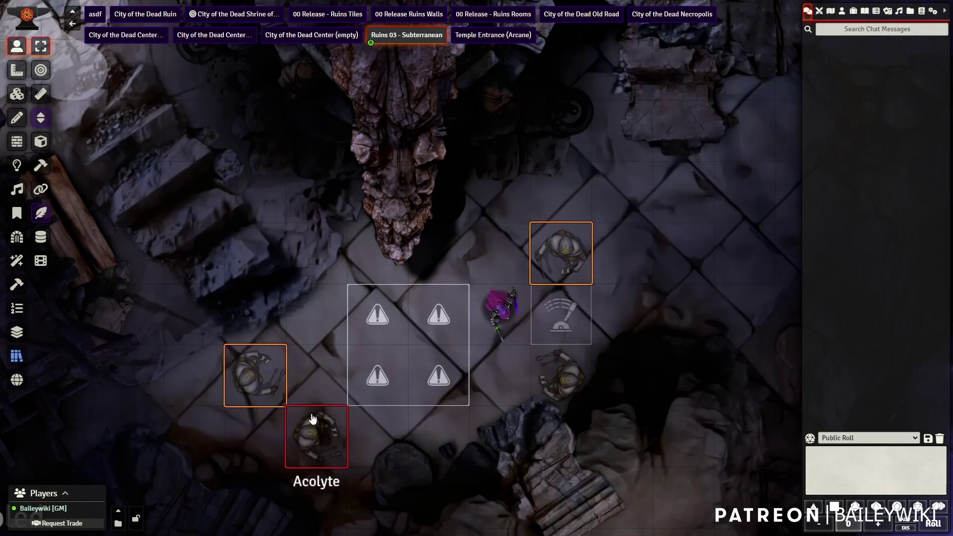
pyautogui.keyDown('shift'); pyautogui.click(317, 426); pyautogui.keyUp('shift')
pyautogui.keyDown('shift'); pyautogui.click(554, 386); pyautogui.keyUp('shift')
pyautogui.rightClick(557, 385)
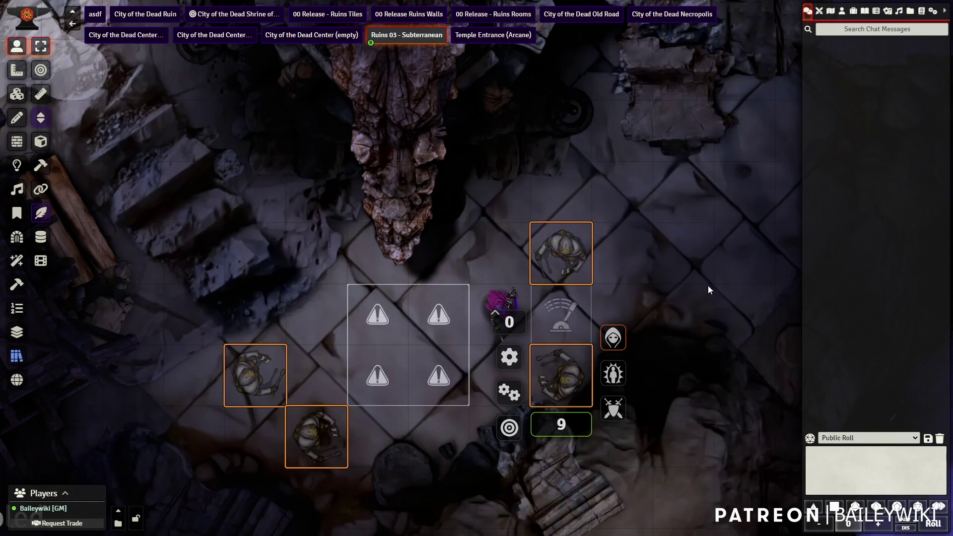
# Mass-edit the four selected Acolyte tokens, clearing their existing tag, adding the tag enemies and applying it to all of them.
pyautogui.hotkey('shift', 'e')
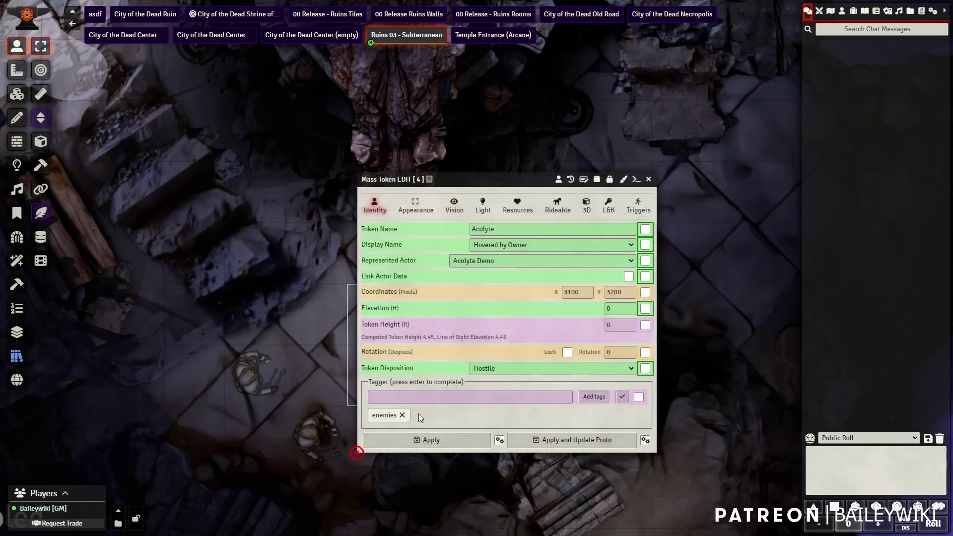
pyautogui.click(402, 415)
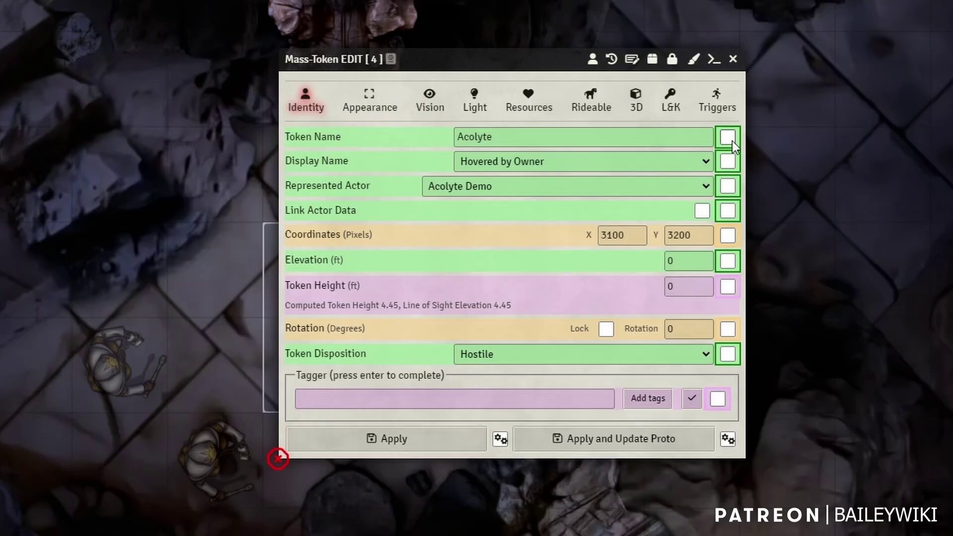
pyautogui.moveTo(499, 60); pyautogui.dragTo(618, 0)
pyautogui.click(563, 280)
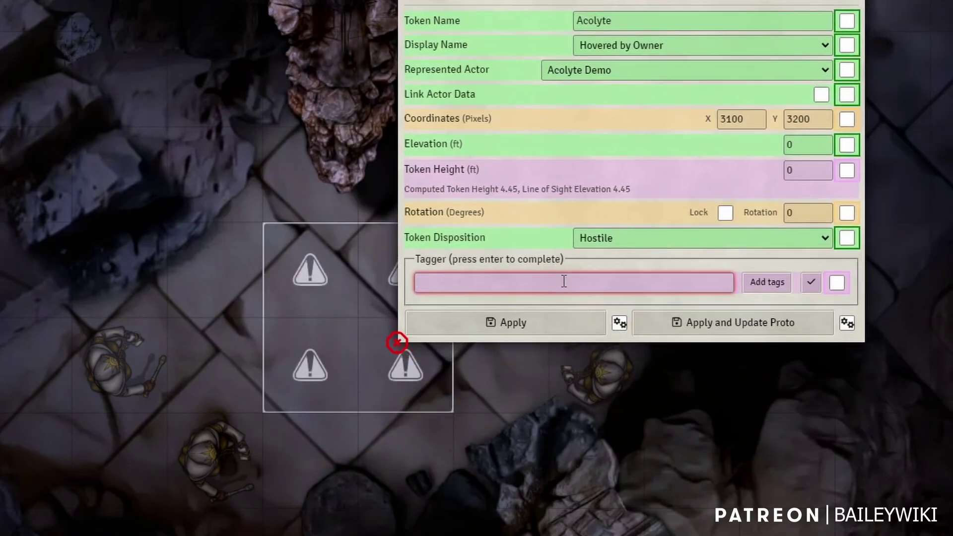
pyautogui.write('enemies')
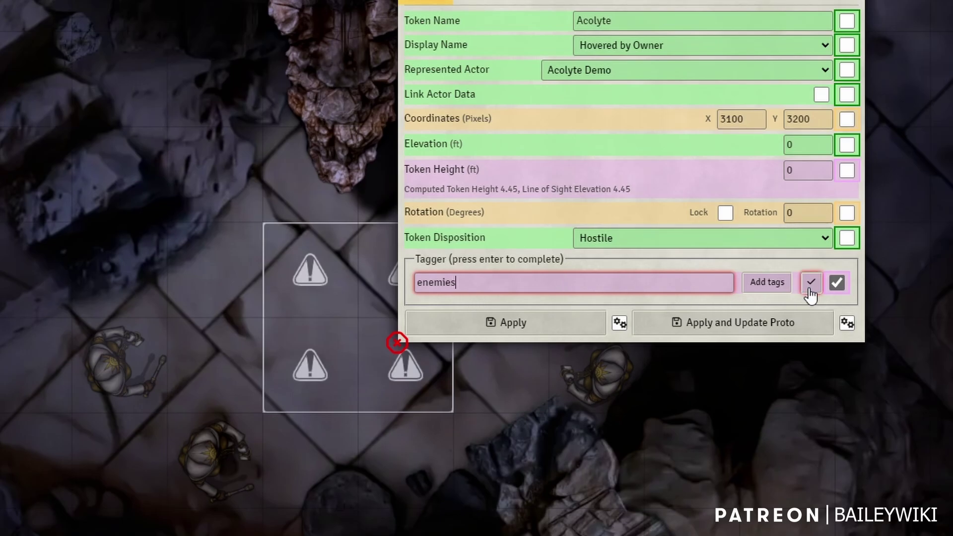
pyautogui.click(775, 287)
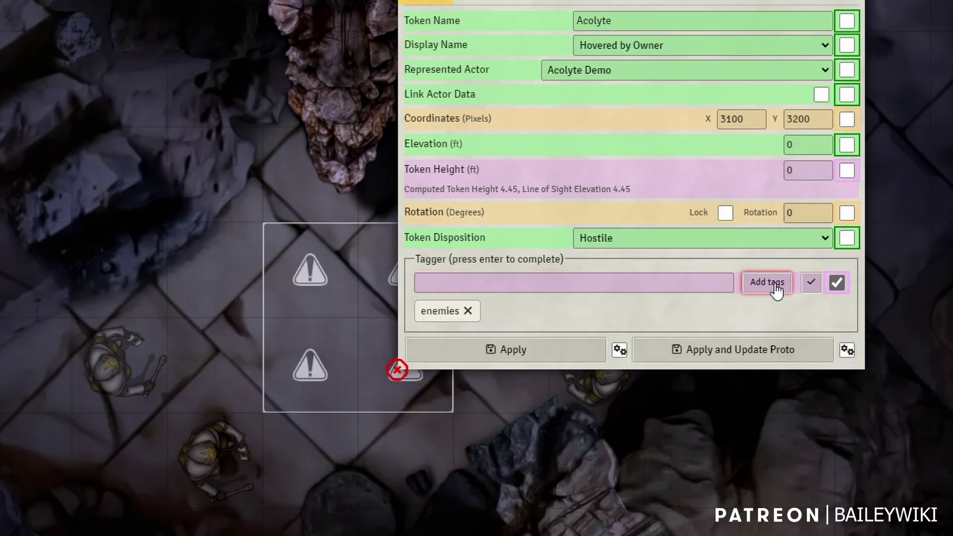
pyautogui.click(542, 356)
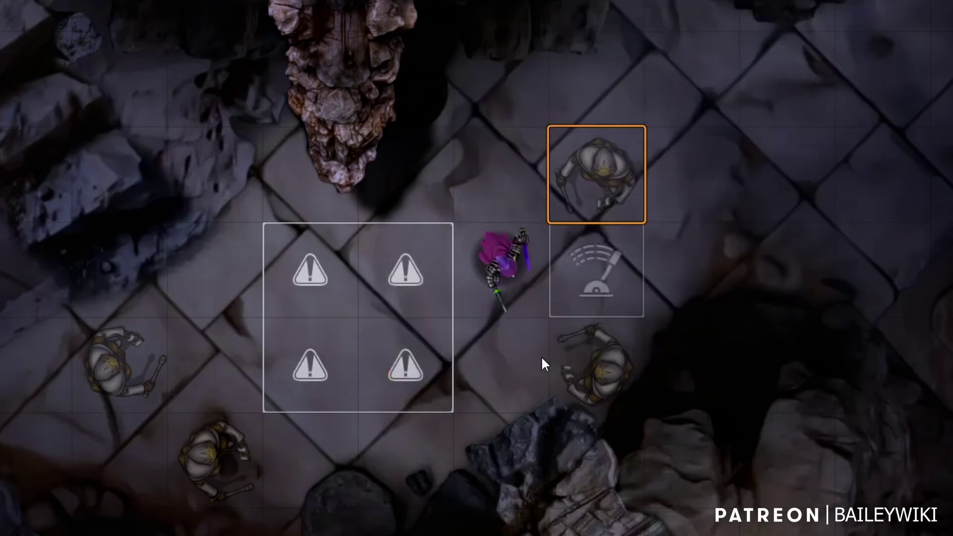
# Check the Tagger entry in the configuration of two Acolyte tokens, one on each side of the warning-sign tile.
pyautogui.rightClick(98, 381)
pyautogui.rightClick(99, 384)
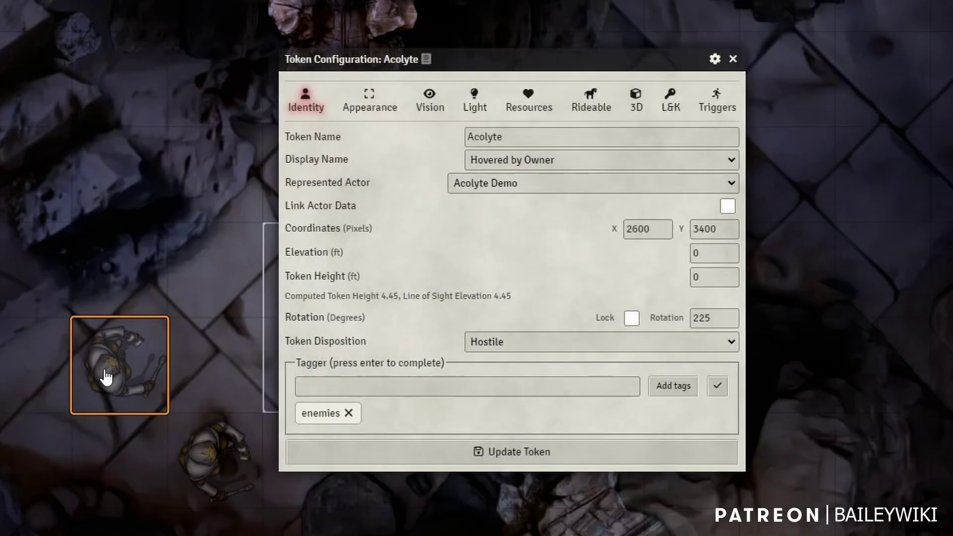
pyautogui.click(733, 60)
pyautogui.rightClick(615, 199)
pyautogui.rightClick(615, 199)
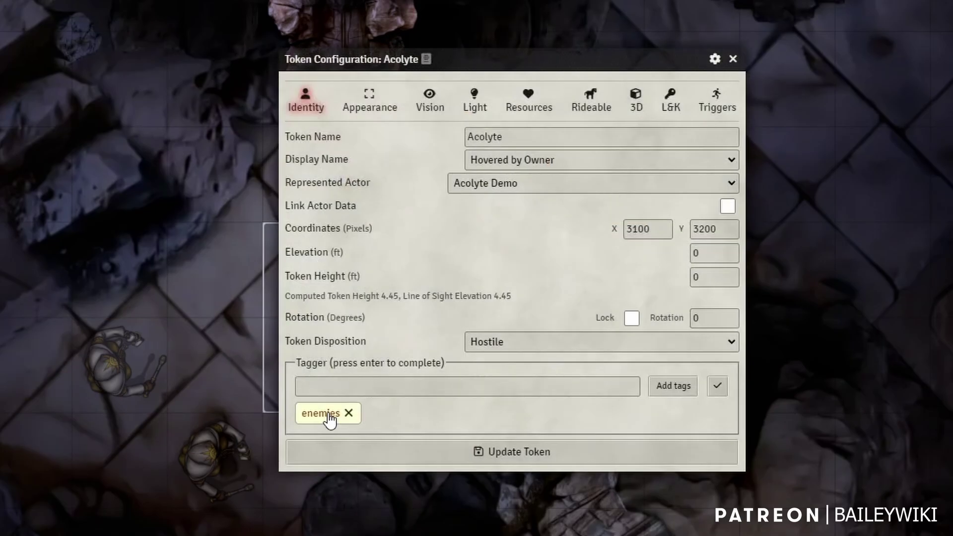
pyautogui.click(733, 59)
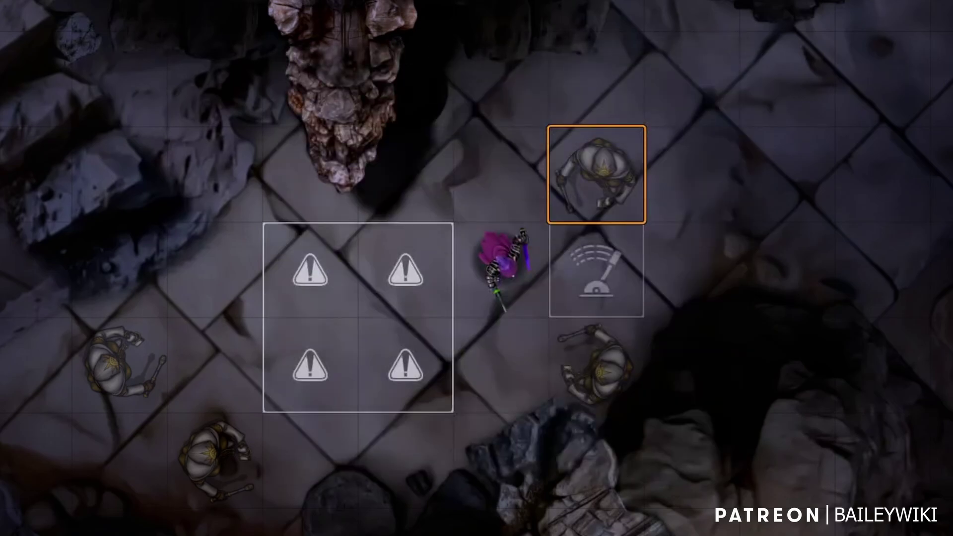
pyautogui.press('Escape')
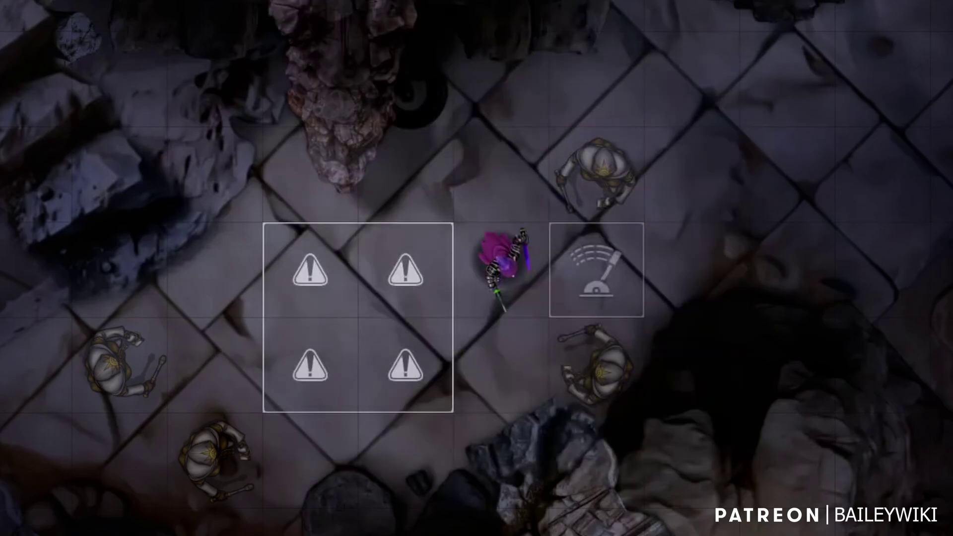
# Update the warning-sign tile's Show/Hide action with the entity tag enemies and the state Show.
pyautogui.doubleClick(373, 310)
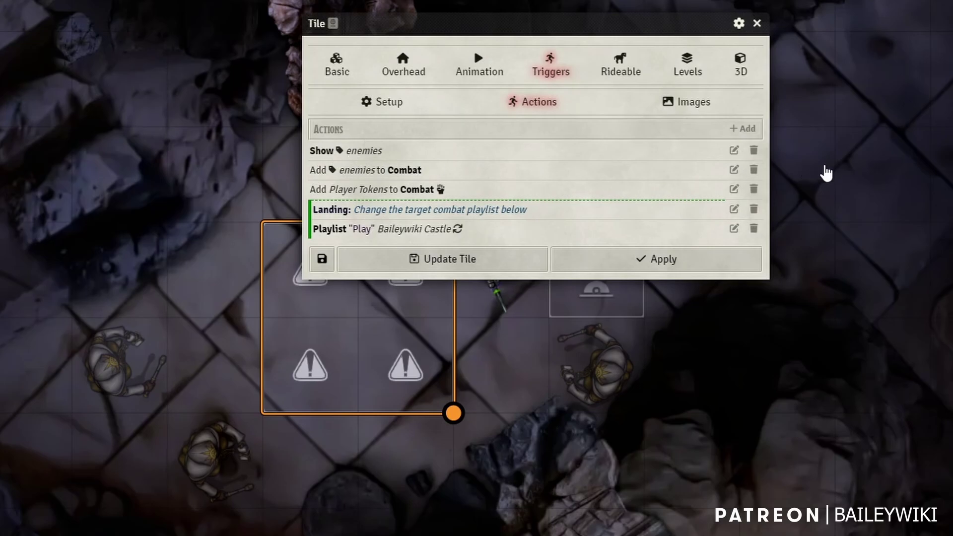
pyautogui.click(734, 151)
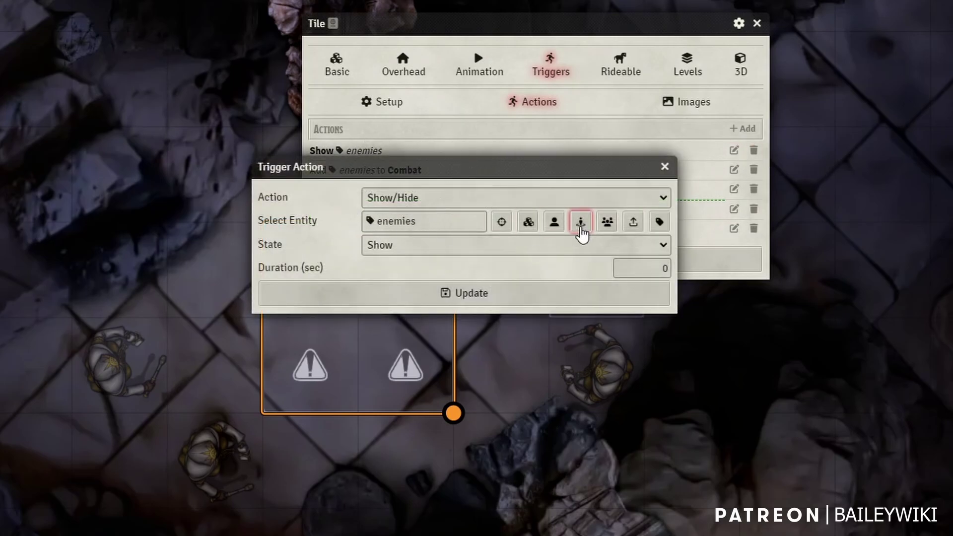
pyautogui.click(660, 222)
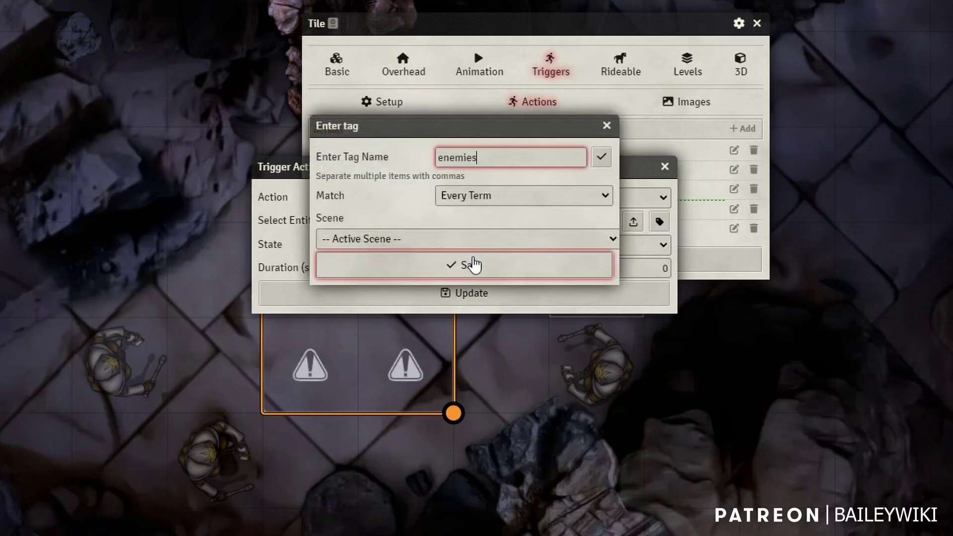
pyautogui.click(472, 264)
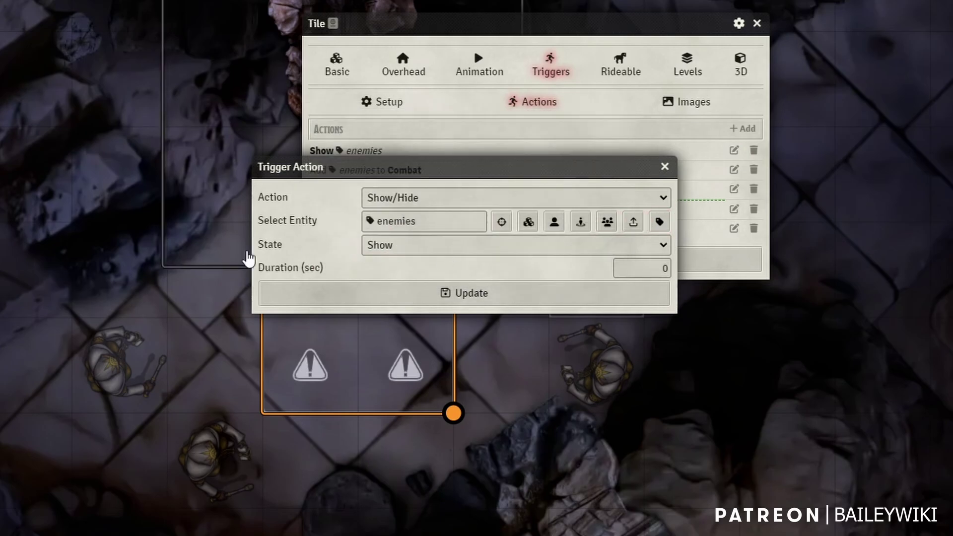
pyautogui.click(407, 248)
pyautogui.click(405, 248)
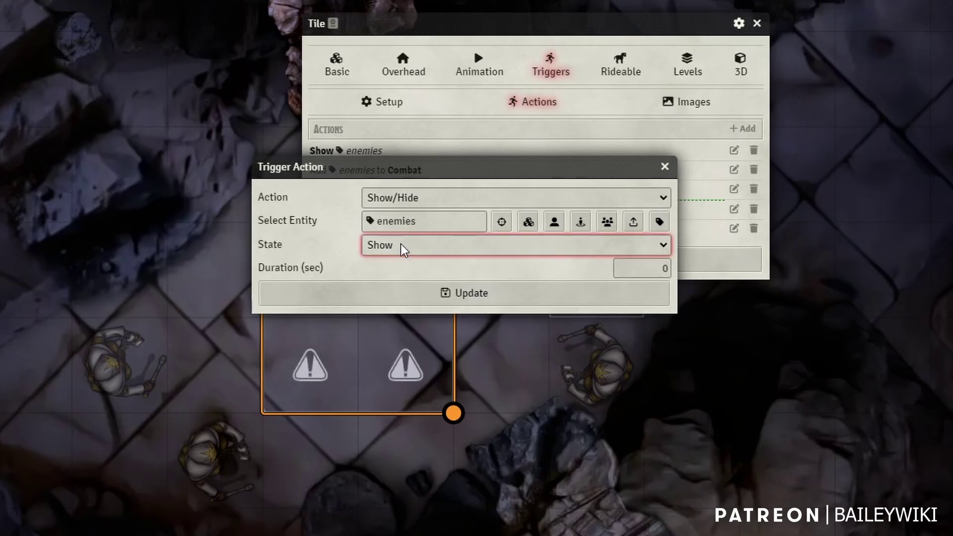
pyautogui.click(475, 294)
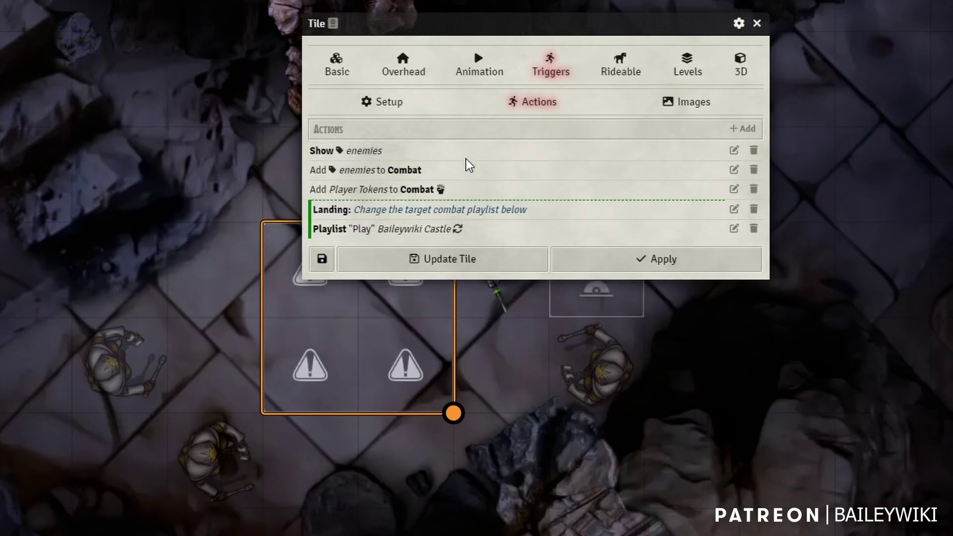
# Update the warning-sign tile's first Add to Combat action with the entity tag enemies and the option Add.
pyautogui.click(733, 171)
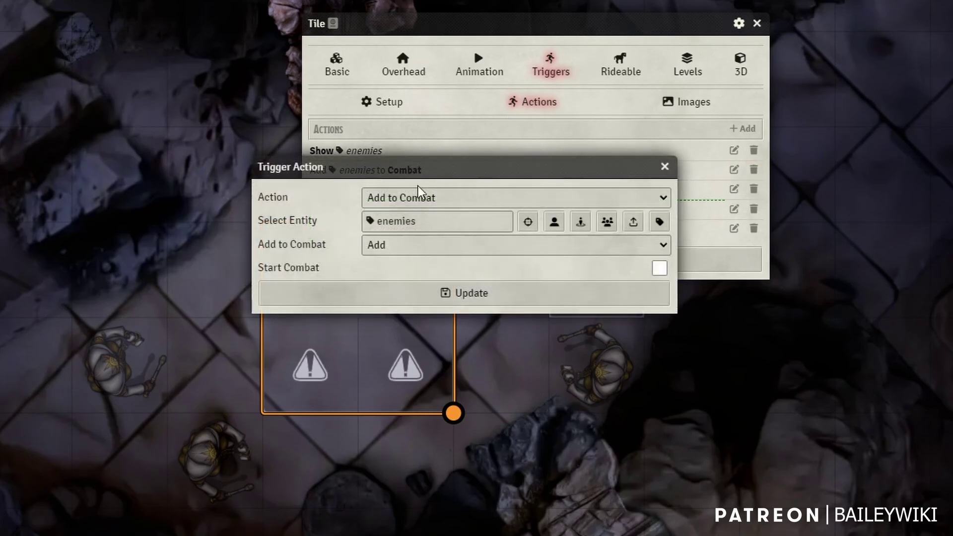
pyautogui.click(408, 197)
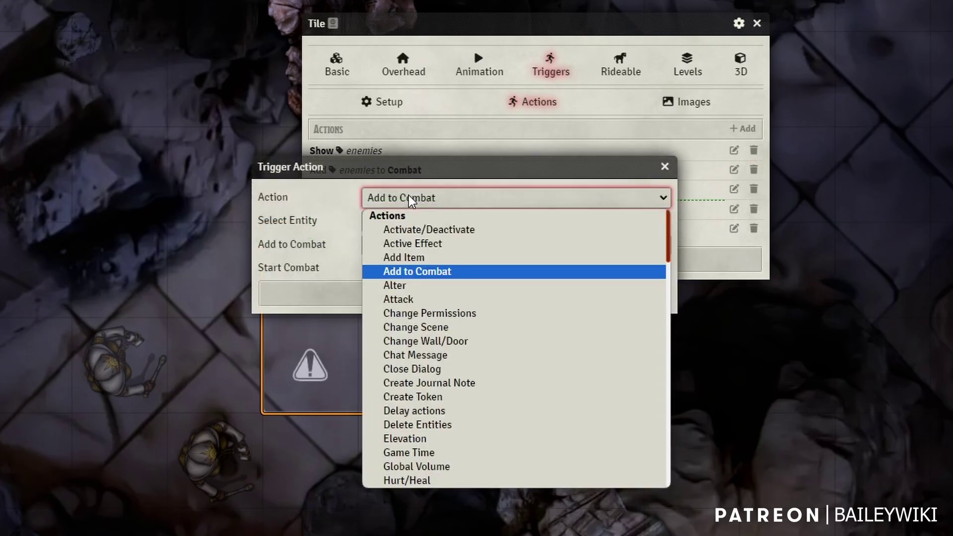
pyautogui.click(424, 272)
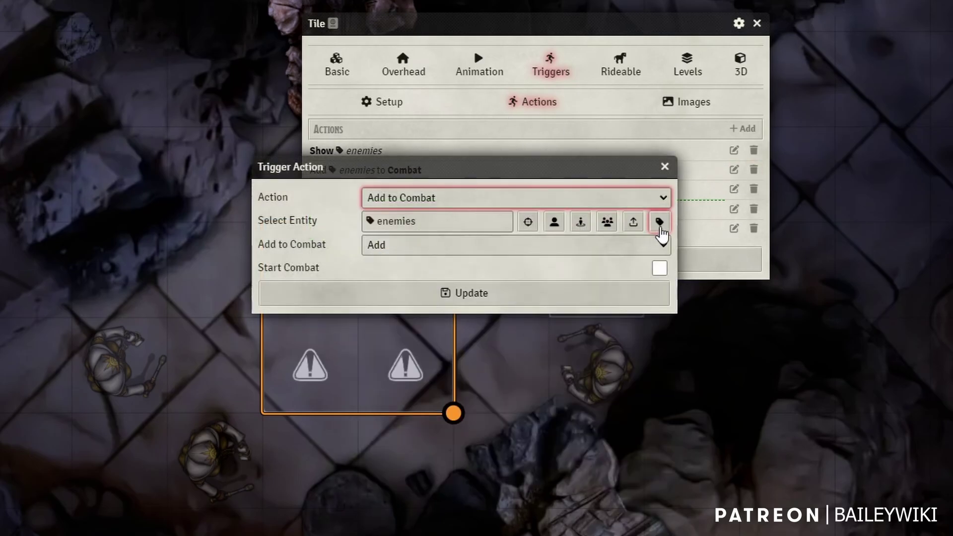
pyautogui.click(660, 224)
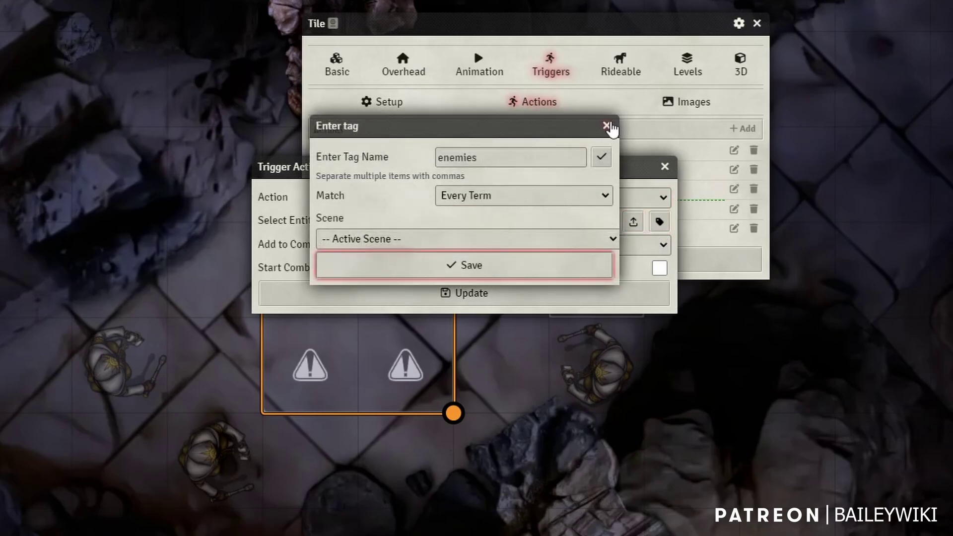
pyautogui.click(607, 126)
pyautogui.click(413, 251)
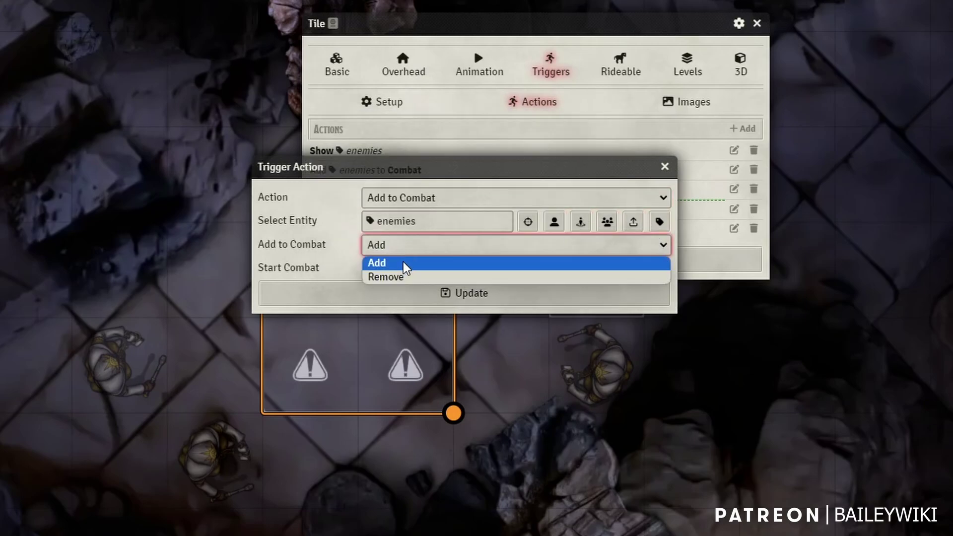
pyautogui.click(404, 265)
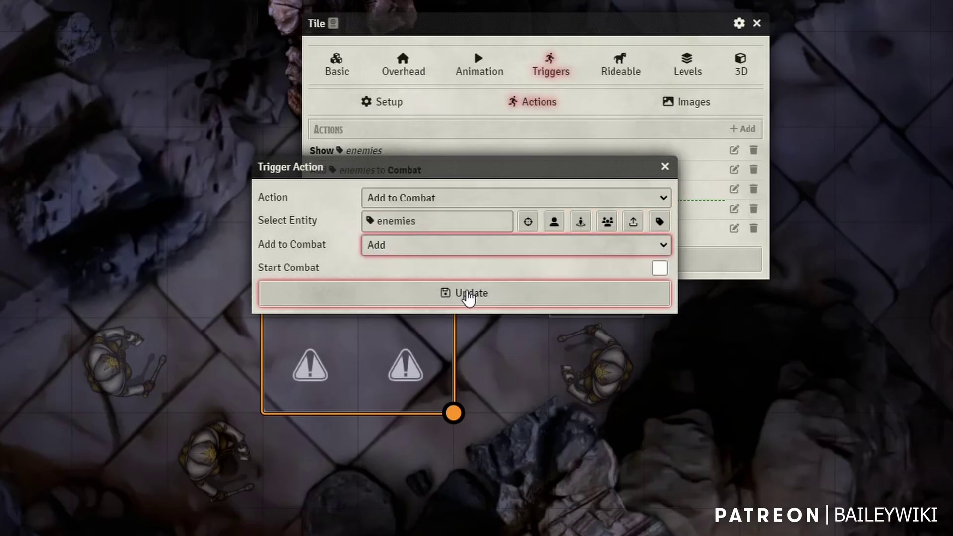
pyautogui.click(469, 294)
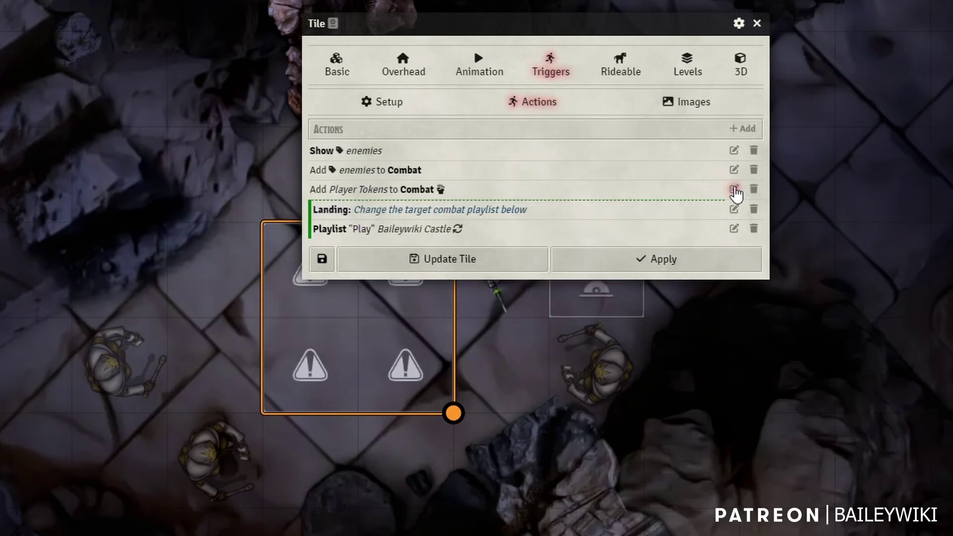
# Check and update the warning-sign tile's Add to Combat action for Player Tokens, with Start Combat enabled.
pyautogui.click(734, 190)
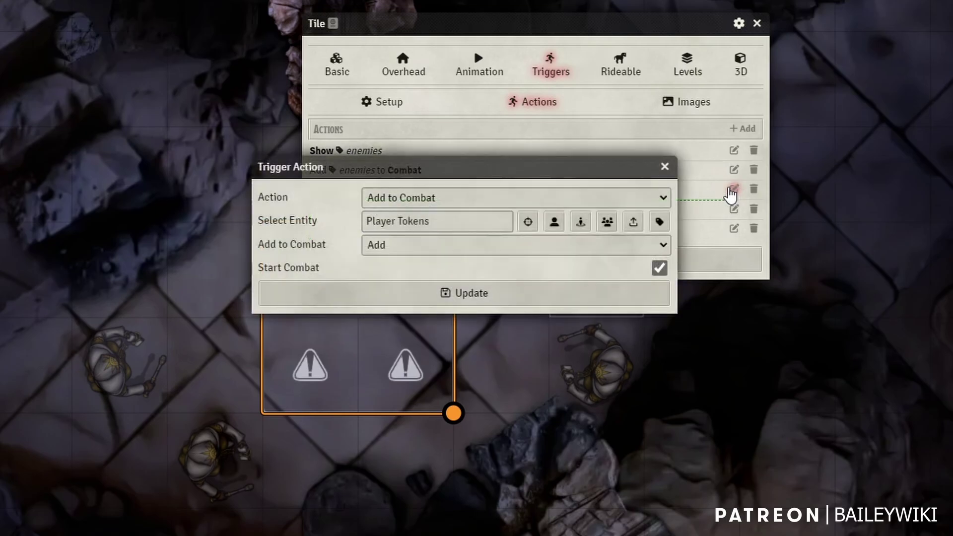
pyautogui.click(387, 198)
pyautogui.click(387, 198)
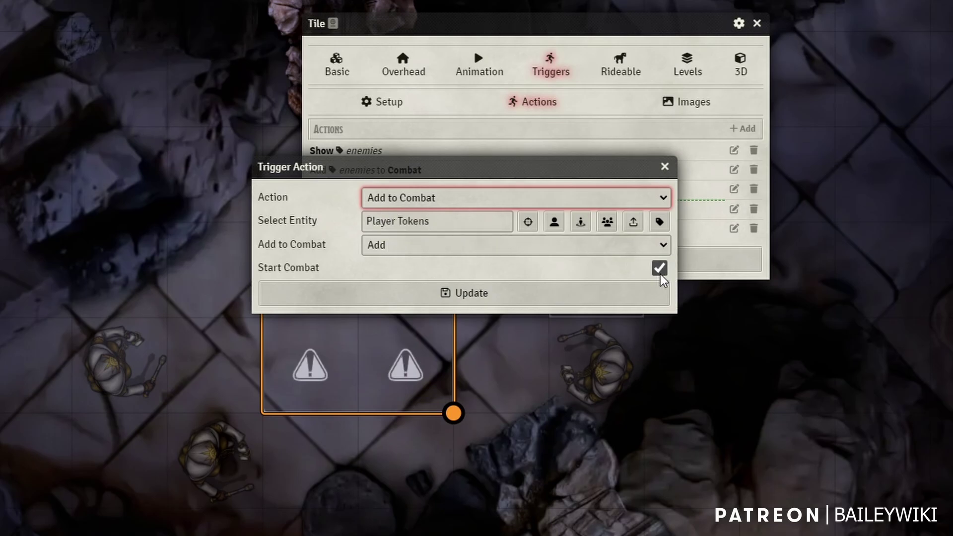
pyautogui.click(471, 294)
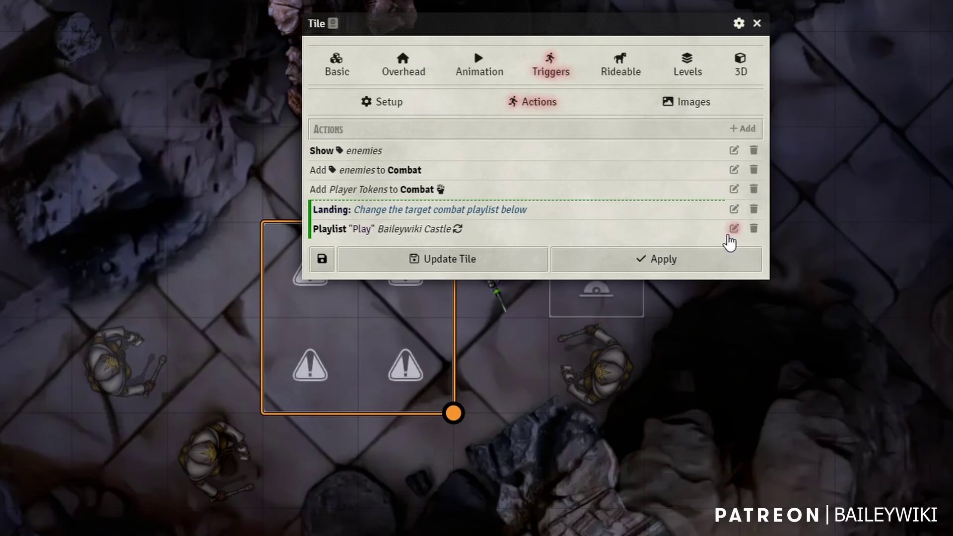
# Update the Playlist action to play the Baileywiki Castle playlist, picked from the playlist directory, looped at volume 0.3, and save the warning-sign tile.
pyautogui.click(733, 228)
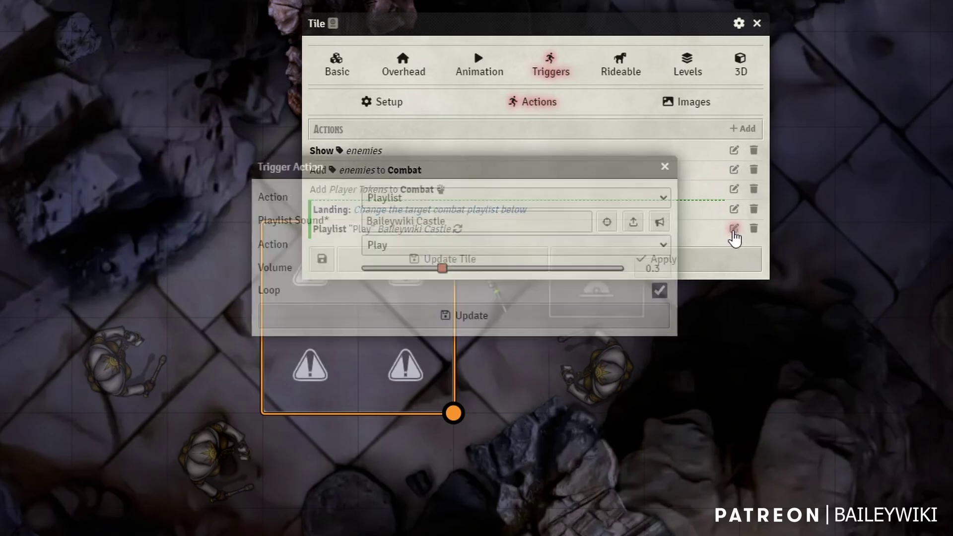
pyautogui.click(400, 198)
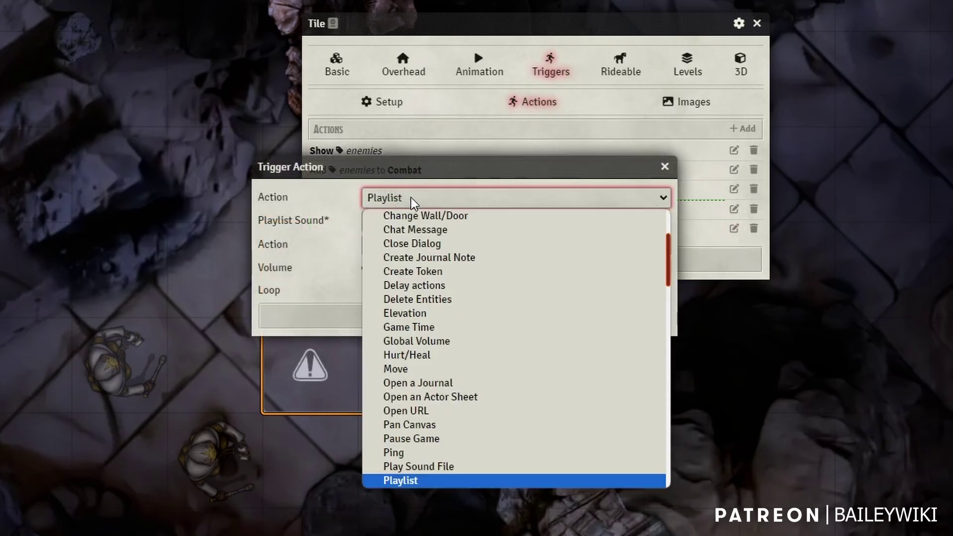
pyautogui.click(412, 198)
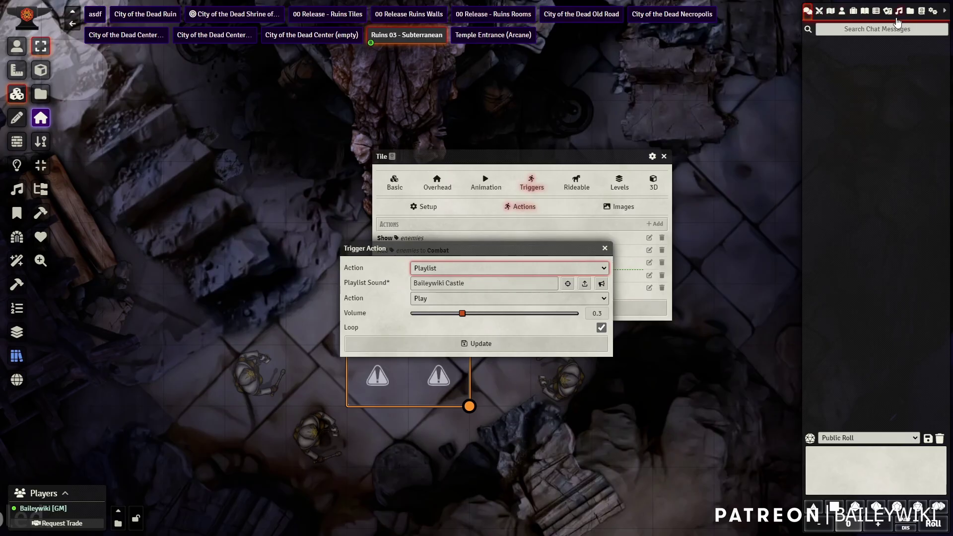
pyautogui.click(898, 11)
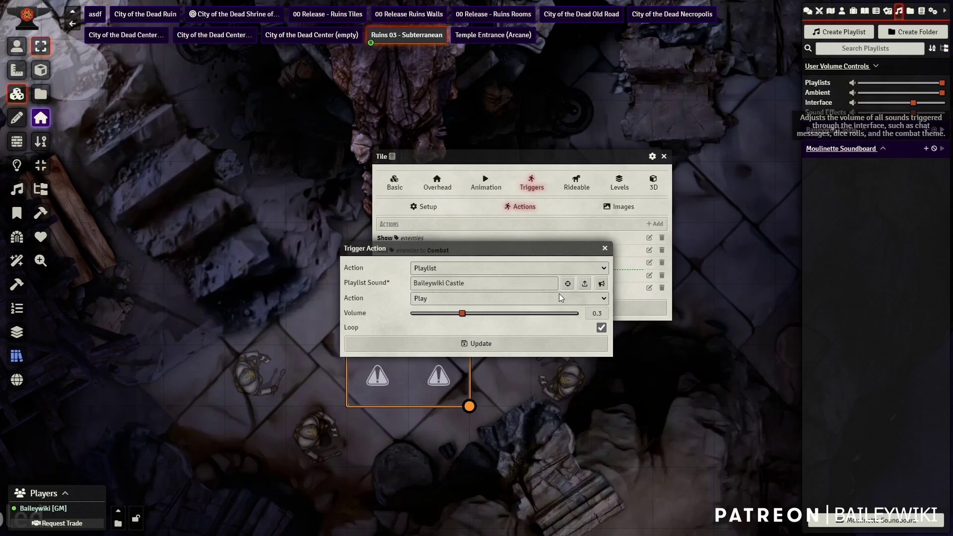
pyautogui.click(568, 284)
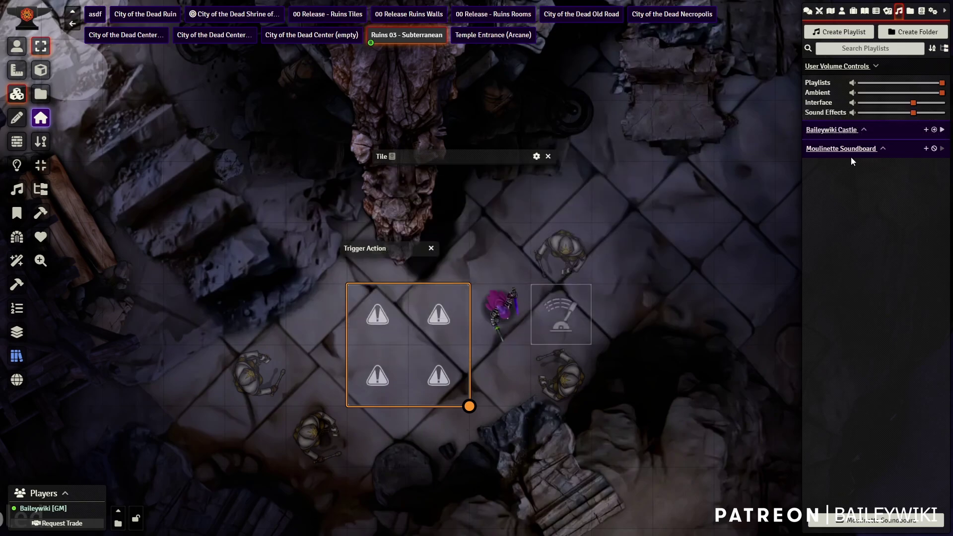
pyautogui.click(832, 130)
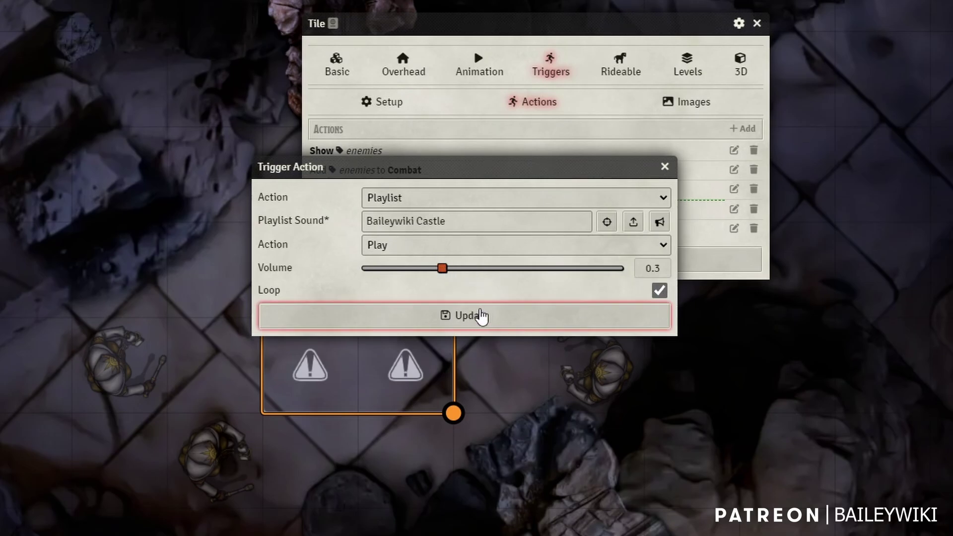
pyautogui.click(476, 318)
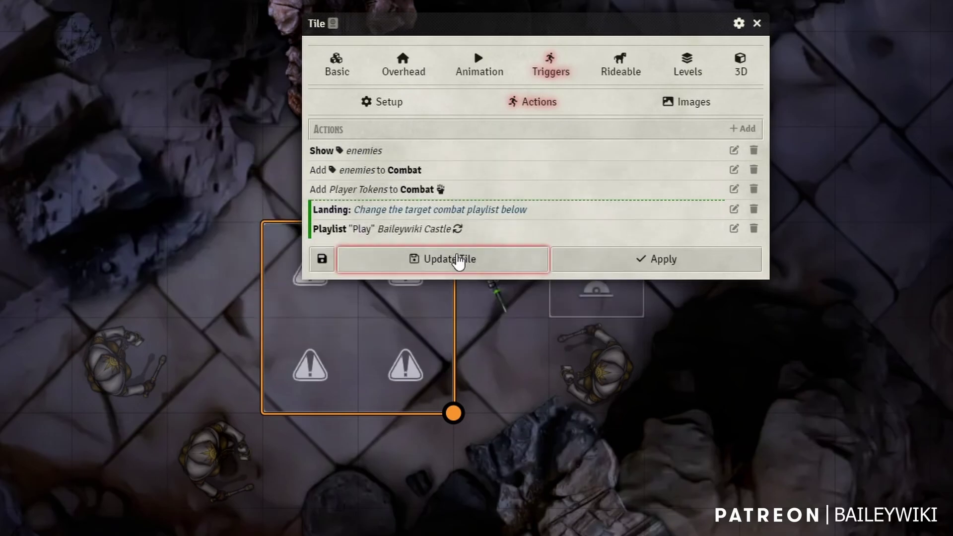
pyautogui.click(458, 261)
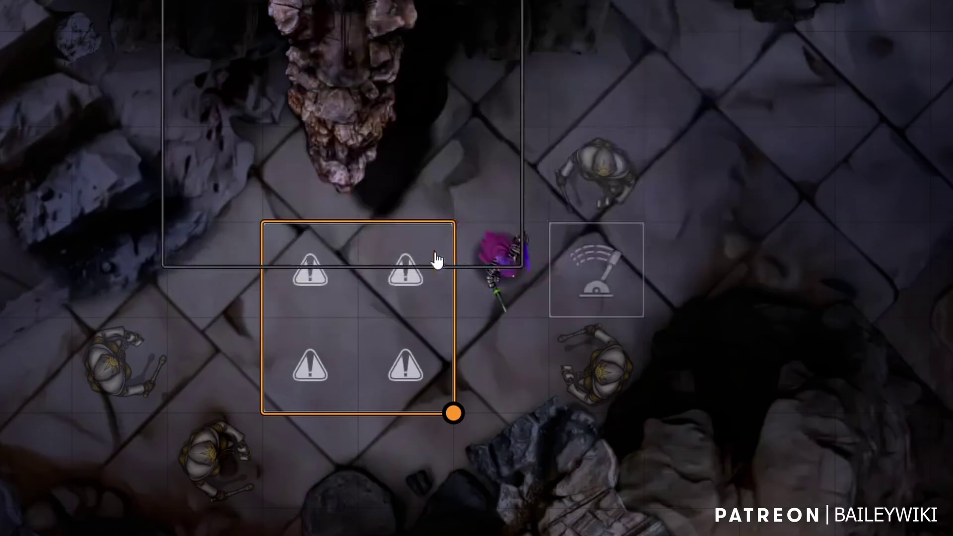
# Open the lever tile's trigger setup and examine its activation condition, moving the configuration window off the tile.
pyautogui.doubleClick(625, 288)
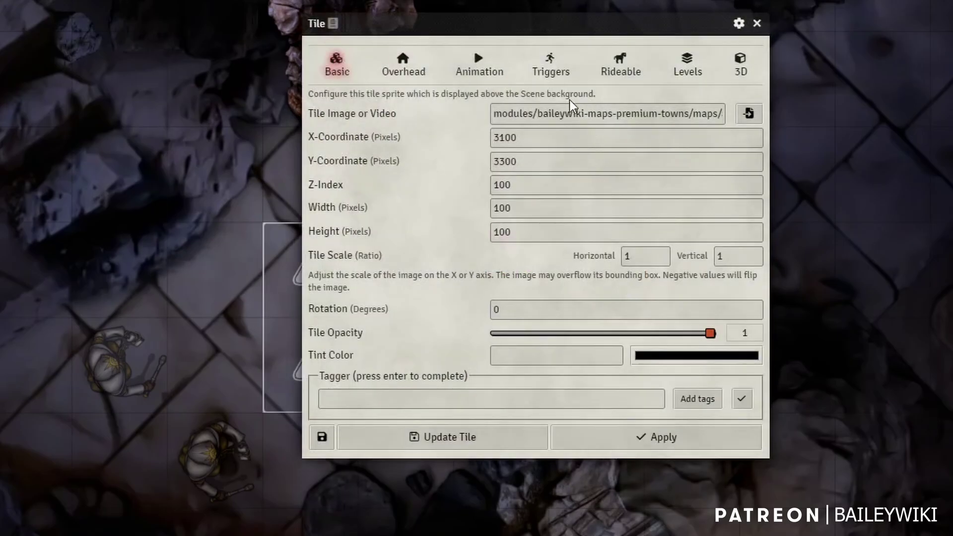
pyautogui.click(555, 72)
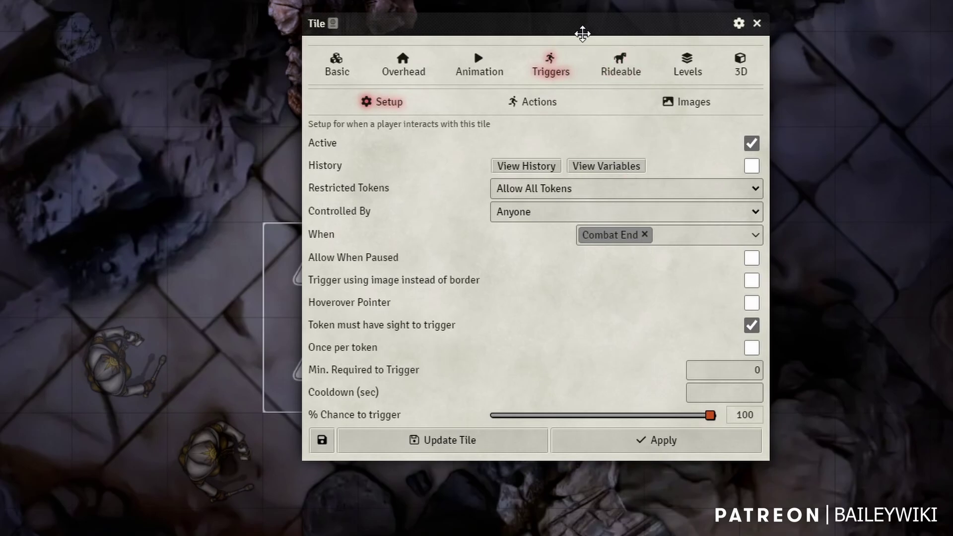
pyautogui.moveTo(581, 32); pyautogui.dragTo(97, 0)
pyautogui.rightClick(582, 277)
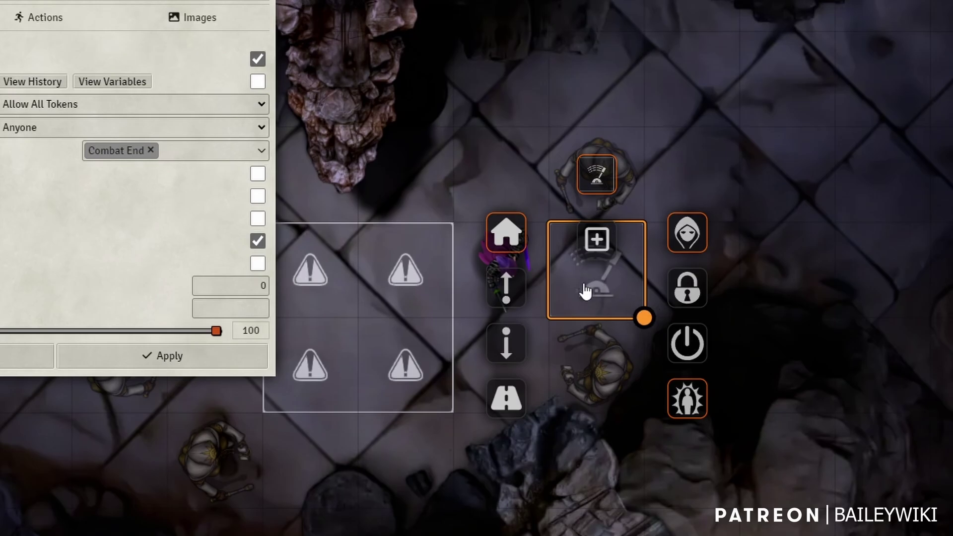
pyautogui.click(581, 239)
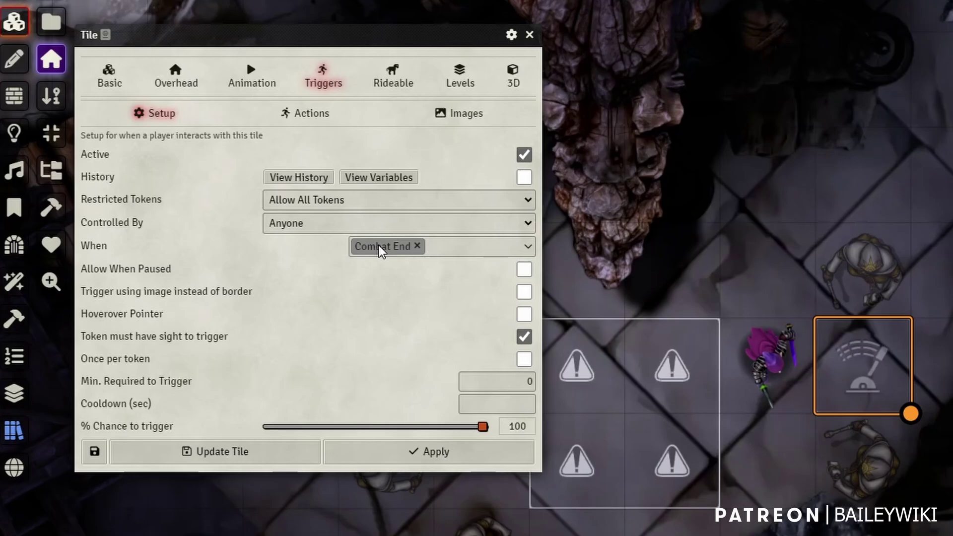
# Review the lever tile's Playlist and Show/Hide trigger actions, and save the tile.
pyautogui.click(40, 18)
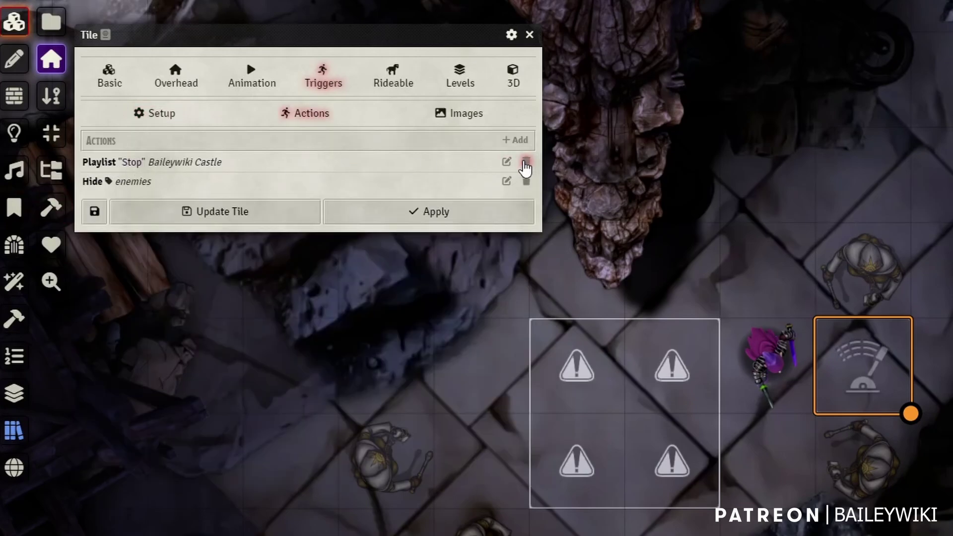
pyautogui.click(506, 162)
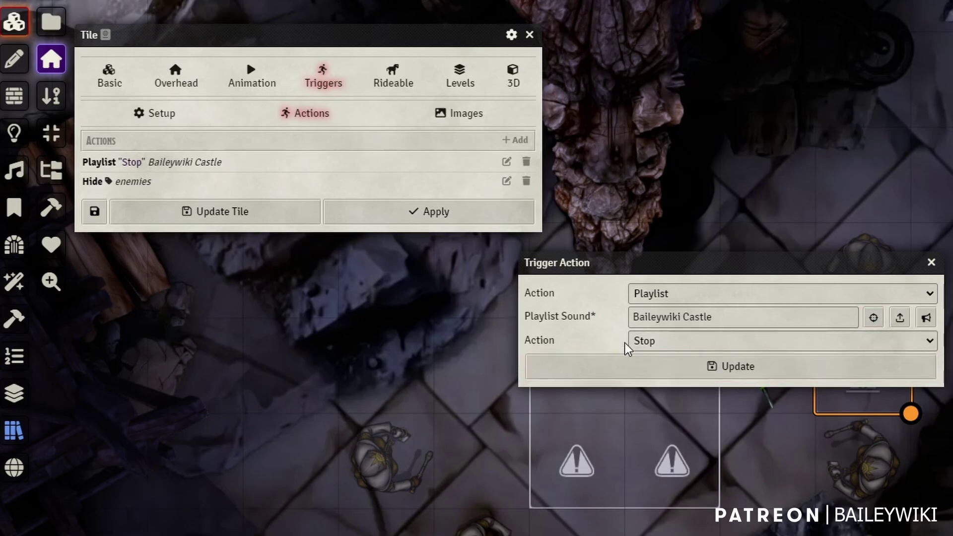
pyautogui.click(712, 377)
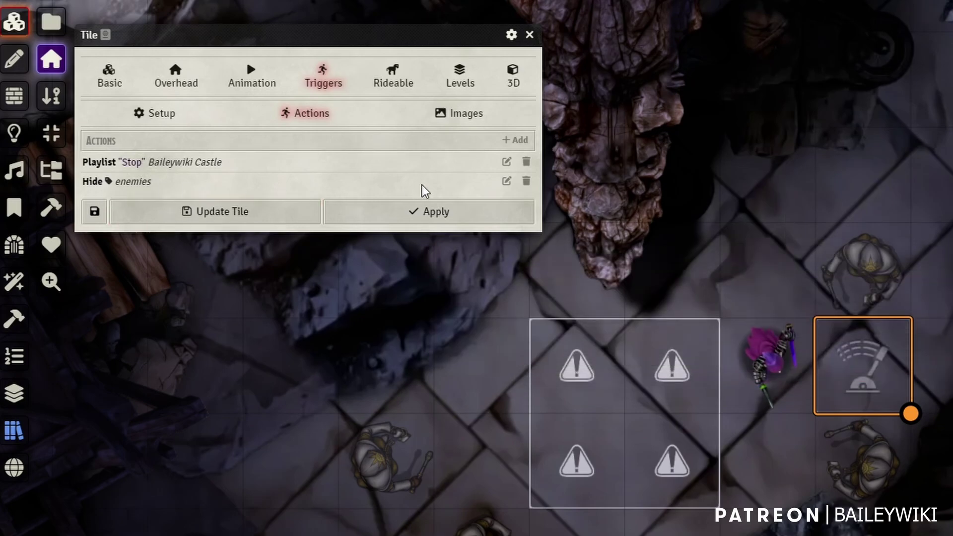
pyautogui.click(506, 181)
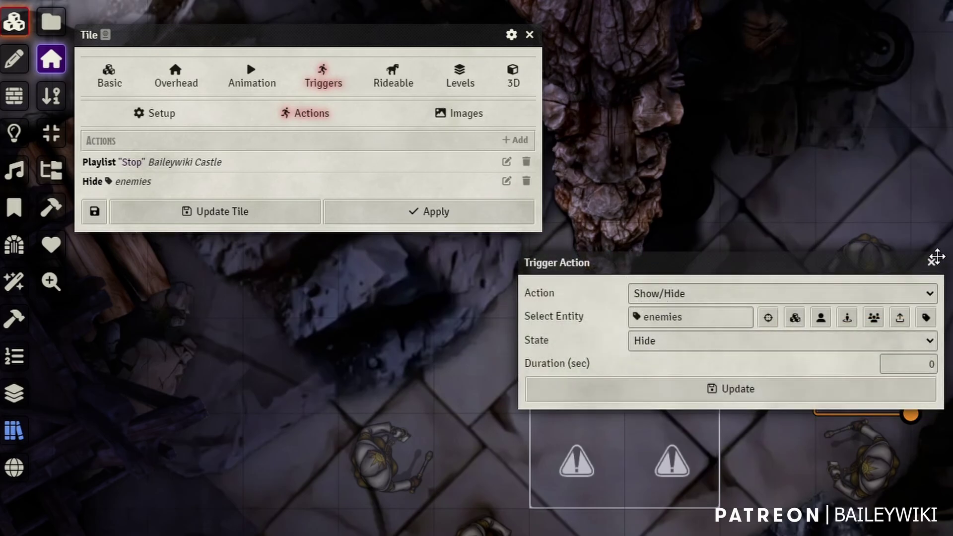
pyautogui.click(931, 264)
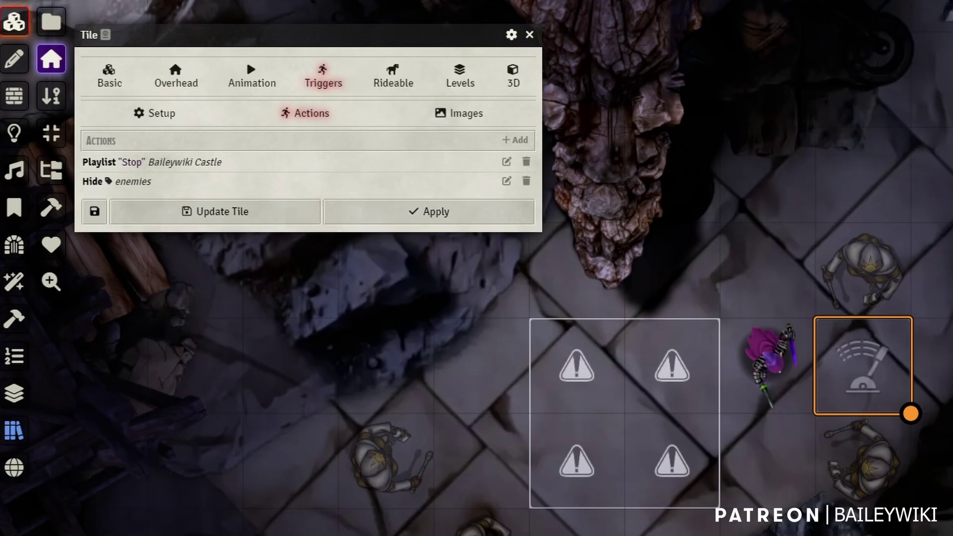
pyautogui.click(266, 213)
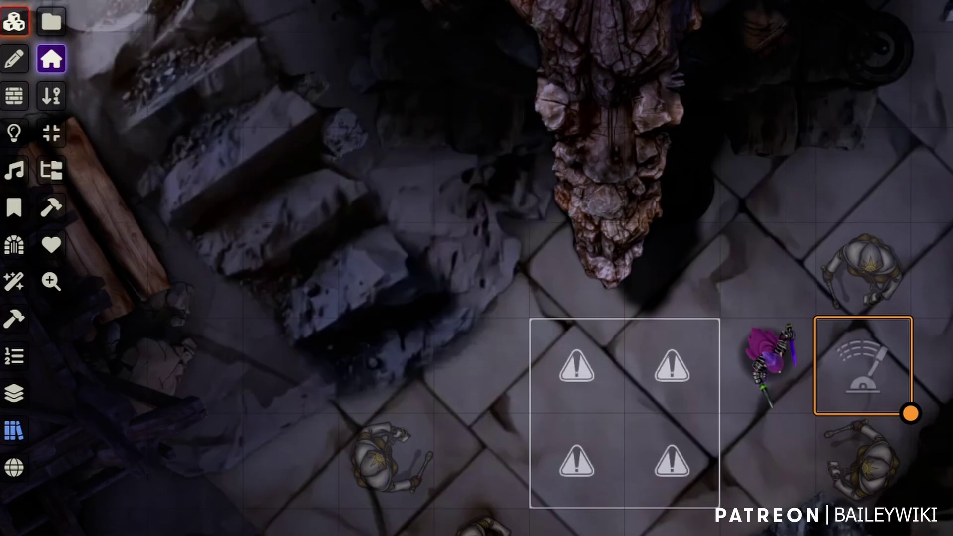
# Move the test token away from the lever tile and onto the warning-sign tile to trigger the ambush.
pyautogui.scroll(-5, 841, 358)
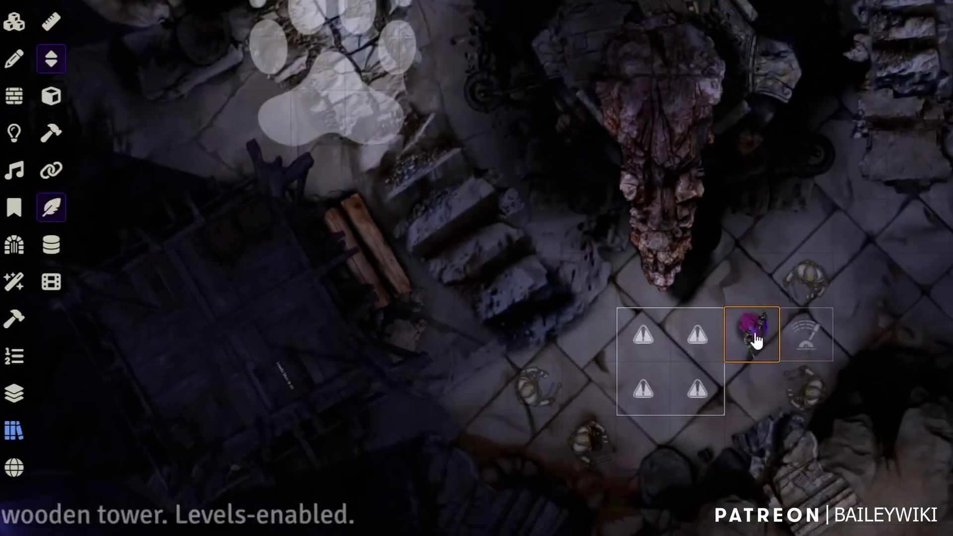
pyautogui.press('Up')
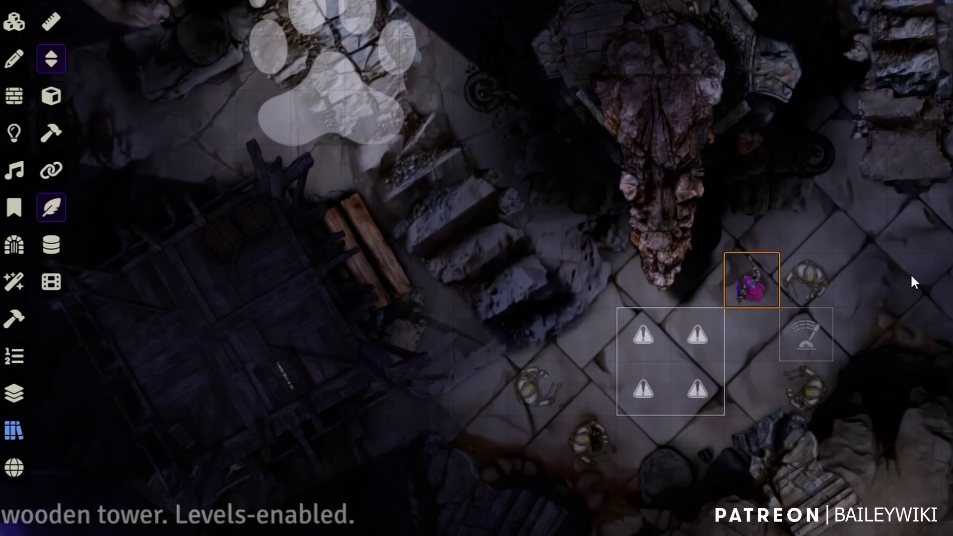
pyautogui.scroll(3, 915, 283)
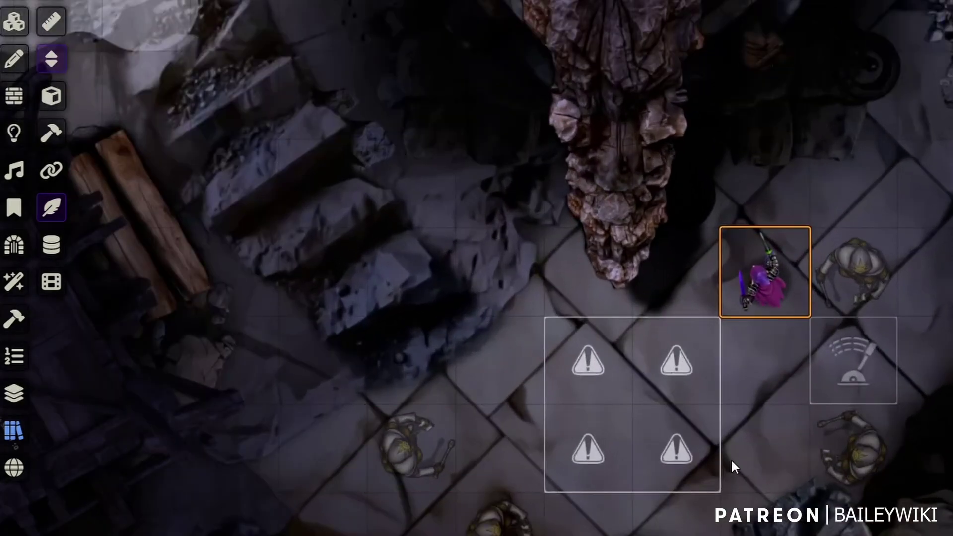
pyautogui.moveTo(772, 277); pyautogui.dragTo(722, 322)
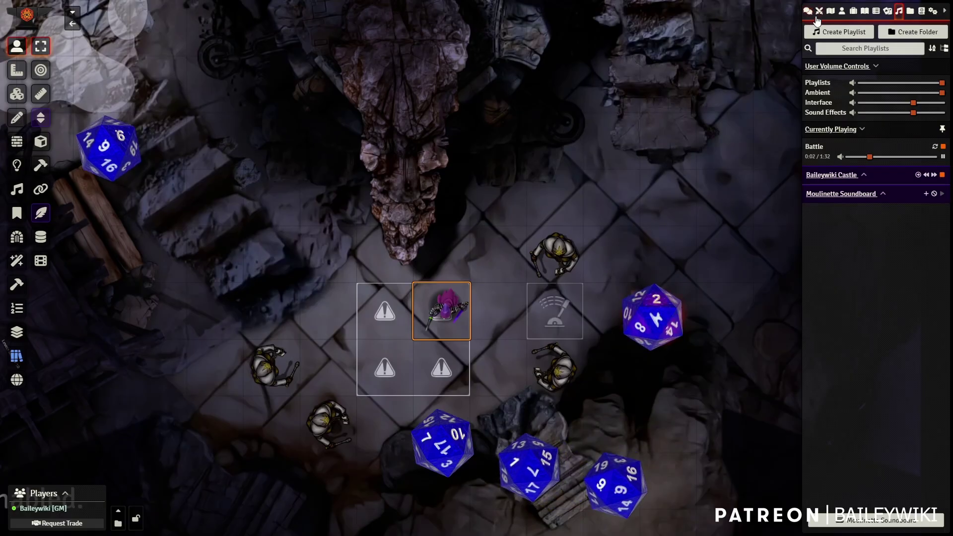
# Check the combat tracker's combatants and the currently playing playlist, and return to the combat tracker.
pyautogui.click(820, 11)
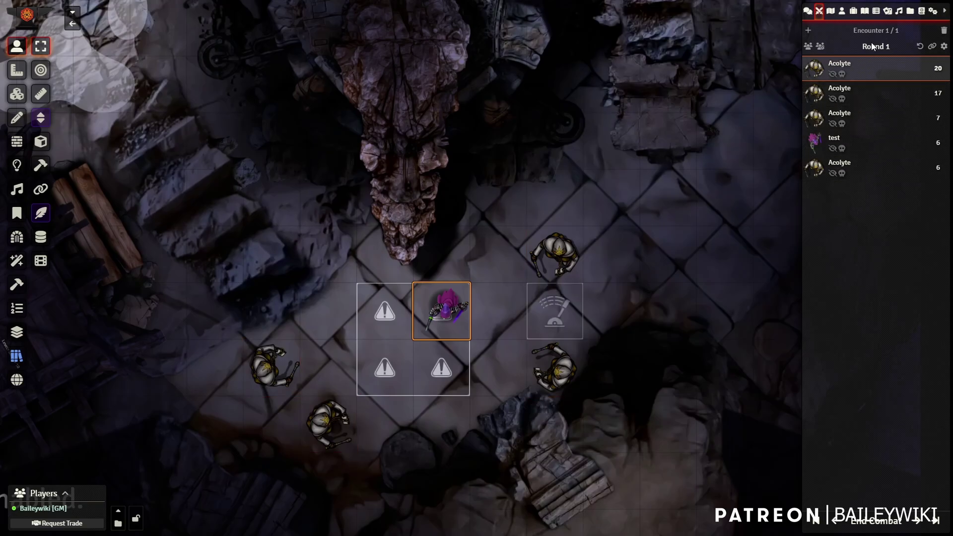
pyautogui.click(901, 16)
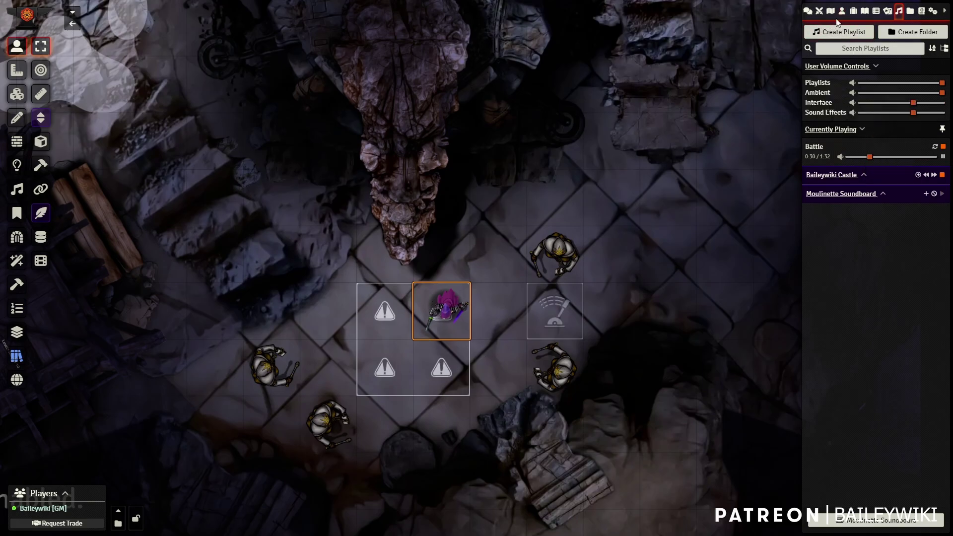
pyautogui.click(819, 11)
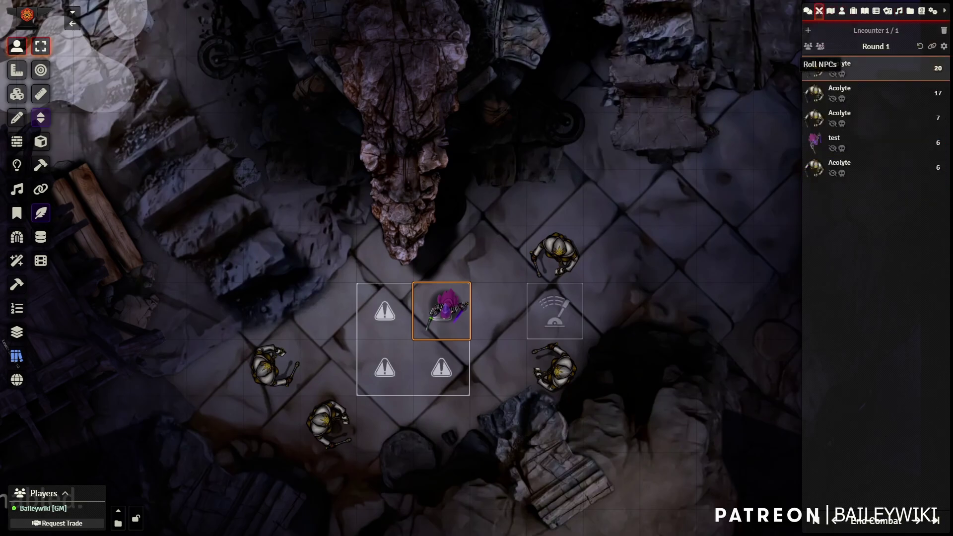
# End the current combat encounter and confirm ending it.
pyautogui.click(872, 522)
pyautogui.click(417, 285)
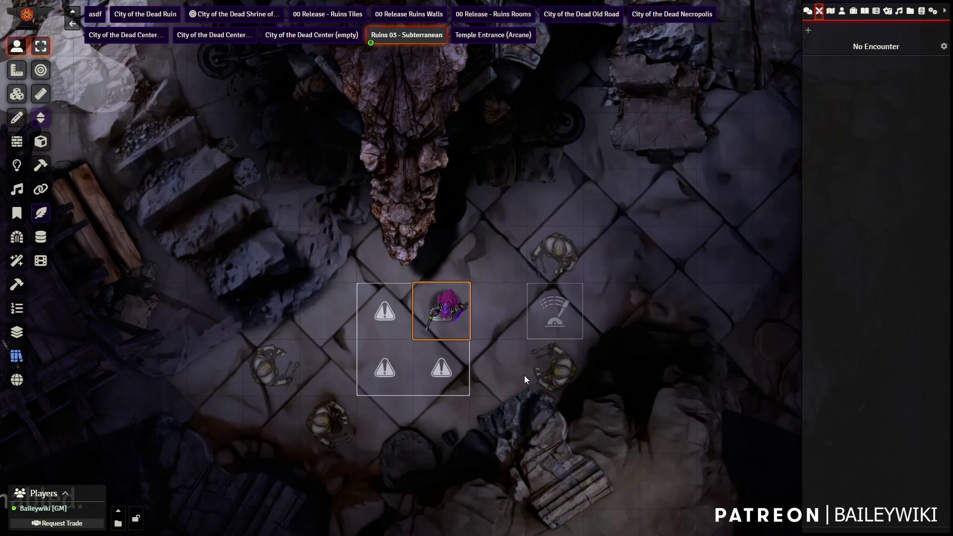
# Show the foreground tiles, return to the token controls, and move the test token up across the pawprint tile onto the rocks beyond.
pyautogui.click(16, 93)
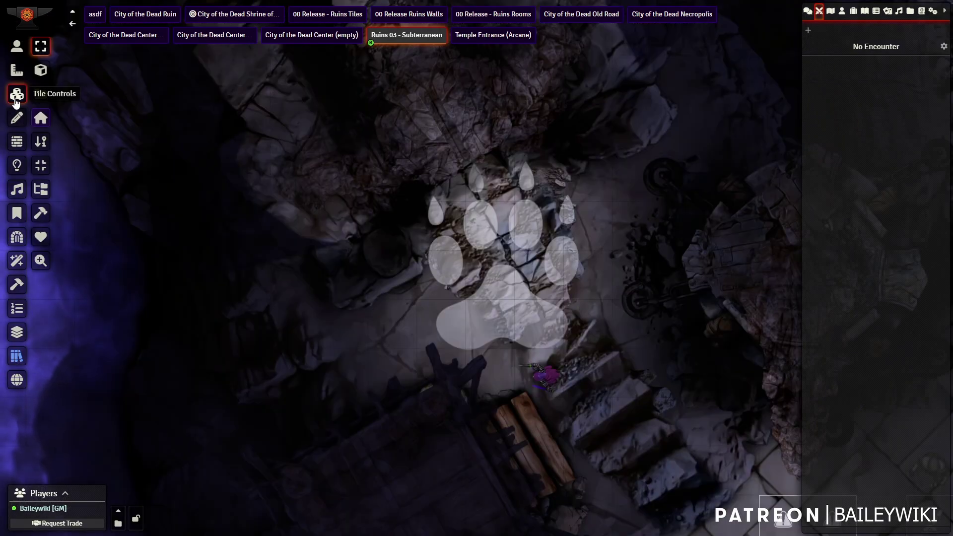
pyautogui.click(41, 117)
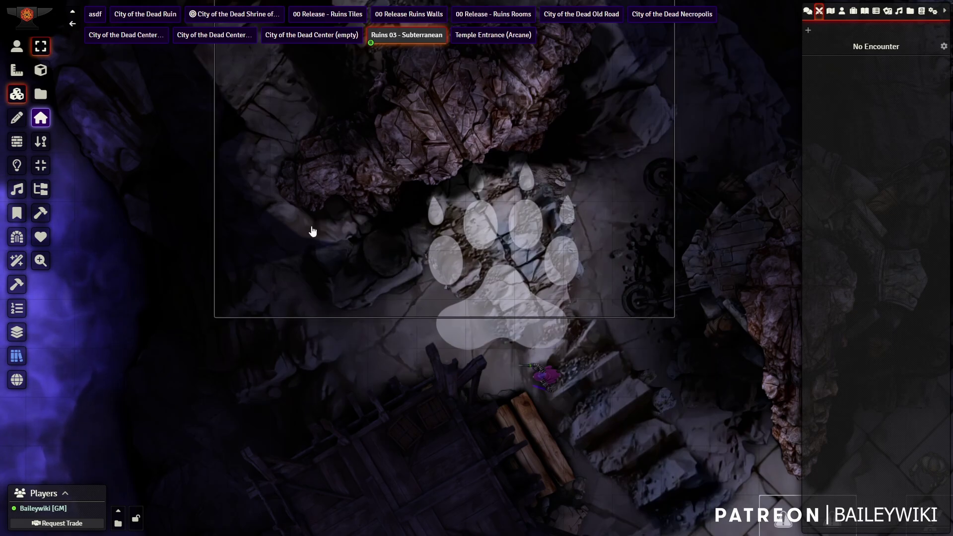
pyautogui.click(17, 46)
pyautogui.moveTo(543, 379)
pyautogui.mouseDown()
pyautogui.moveTo(541, 368)
pyautogui.moveTo(545, 379)
pyautogui.mouseUp()
pyautogui.press('Up')
pyautogui.press('Up')
pyautogui.press('Left')
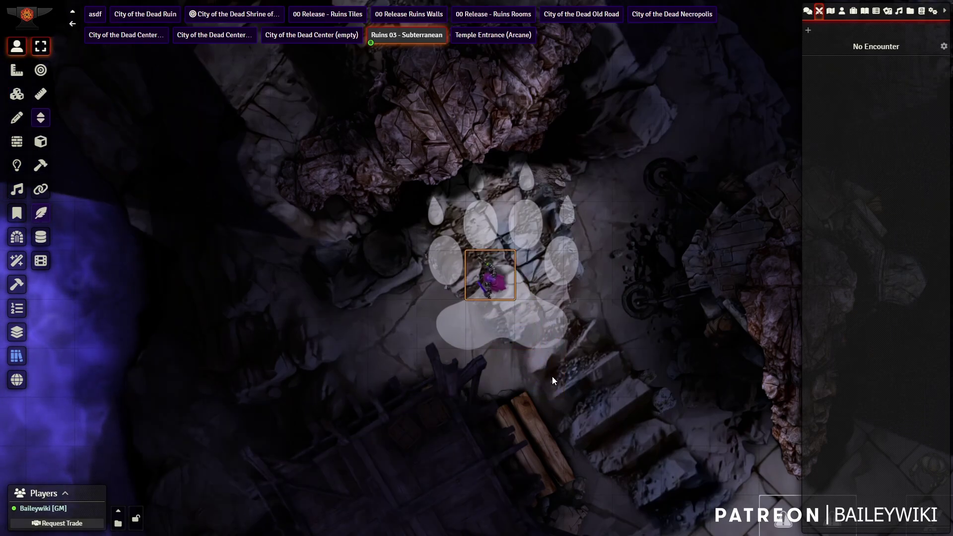
pyautogui.press('Up')
pyautogui.press('Up')
pyautogui.press('Up')
pyautogui.press('Up')
pyautogui.press('Left')
pyautogui.press('Left')
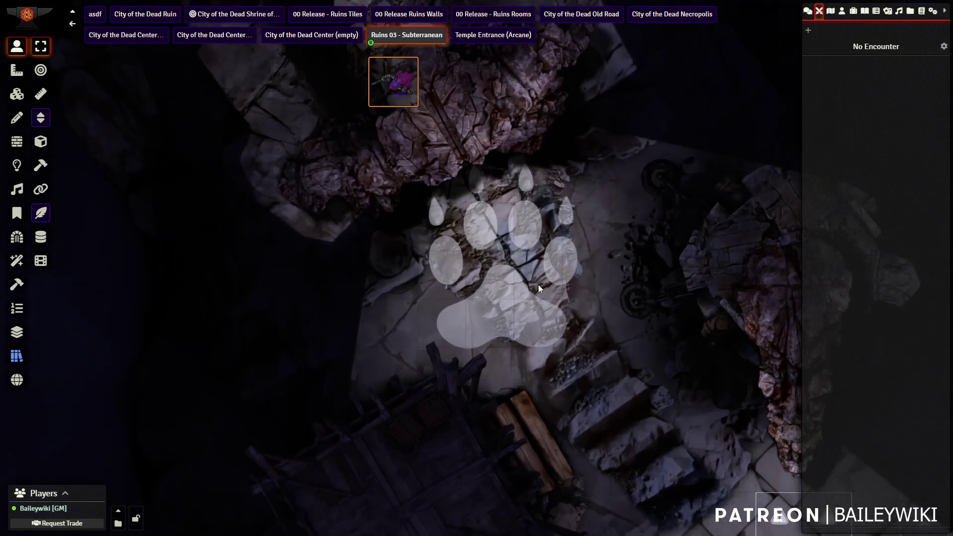
# Move the test token back down across the pawprint tile to the stone steps below it.
pyautogui.press('Down')
pyautogui.press('Down')
pyautogui.press('Down')
pyautogui.press('Down')
pyautogui.press('Right')
pyautogui.press('Right')
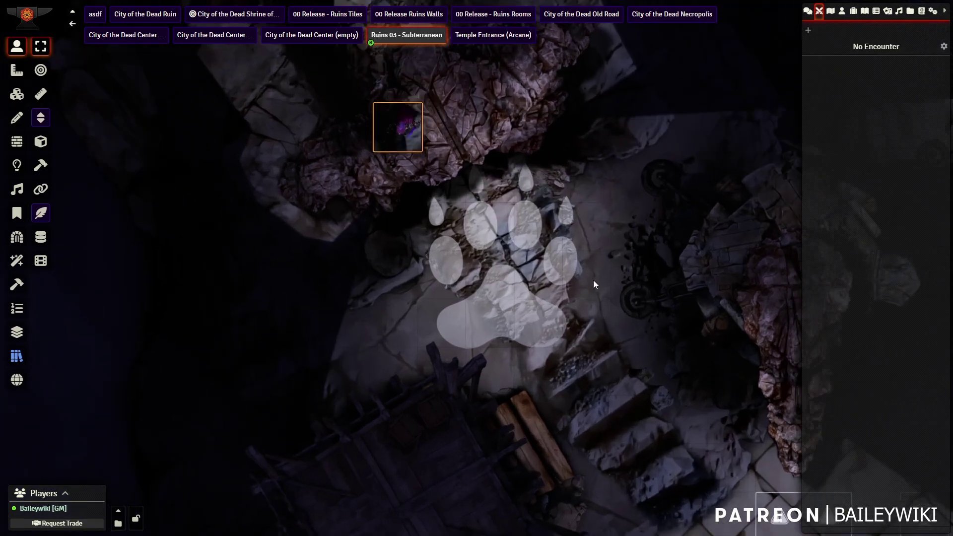
pyautogui.press('Down')
pyautogui.press('Down')
pyautogui.press('Down')
pyautogui.press('Right')
pyautogui.press('Right')
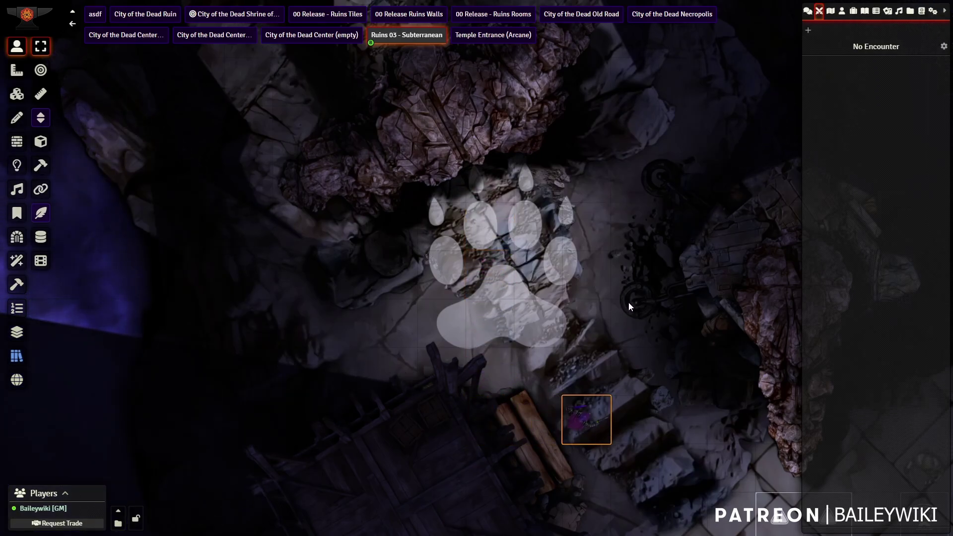
# Trigger the pawprint tile again by moving the test token up from the steps and out past the tile's upper edge.
pyautogui.press('Up')
pyautogui.press('Up')
pyautogui.press('Up')
pyautogui.press('Right')
pyautogui.press('Left')
pyautogui.press('Left')
pyautogui.press('Left')
pyautogui.press('Up')
pyautogui.press('Up')
pyautogui.press('Up')
pyautogui.press('Up')
pyautogui.press('Up')
pyautogui.press('Left')
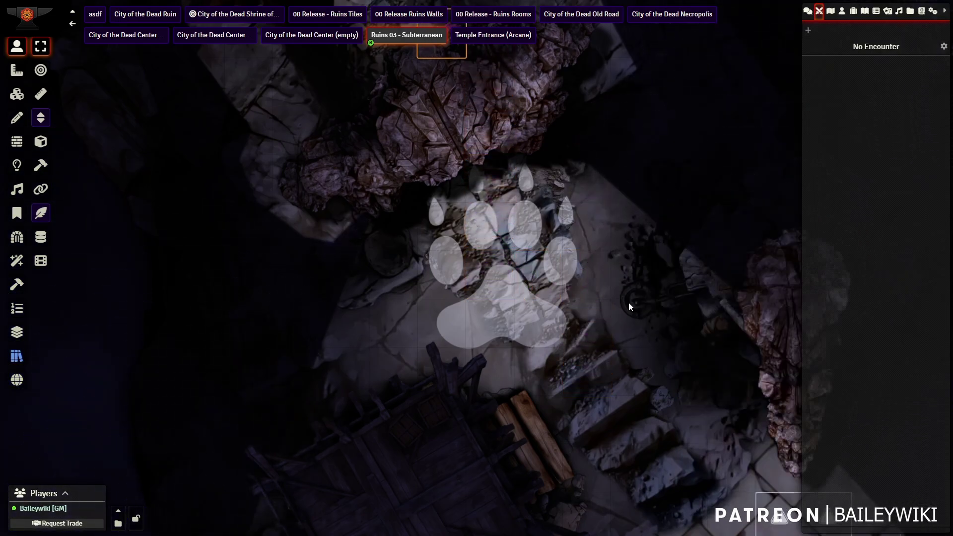
# Bring the test token back down into the pawprint tile and continue toward the steps below it.
pyautogui.press('Down')
pyautogui.press('Down')
pyautogui.press('Down')
pyautogui.press('Down')
pyautogui.press('Down')
pyautogui.press('Right')
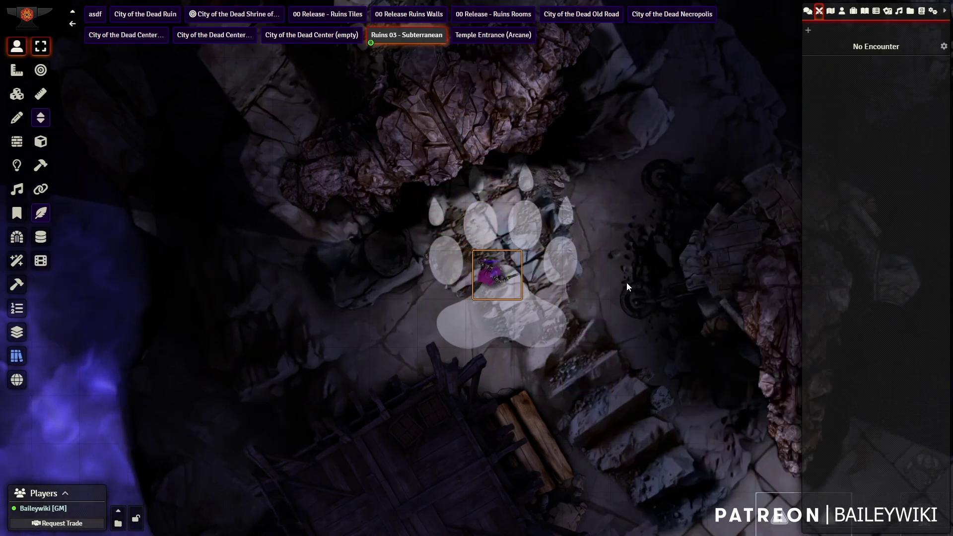
pyautogui.press('Right')
pyautogui.press('Right')
pyautogui.press('Down')
pyautogui.press('Down')
pyautogui.press('Left')
pyautogui.press('Down')
# Move the test token up out of the pawprint tile, and step back down onto its upper-left toes.
pyautogui.press('Up')
pyautogui.press('Up')
pyautogui.press('Up')
pyautogui.press('Up')
pyautogui.press('Up')
pyautogui.press('Left')
pyautogui.press('Left')
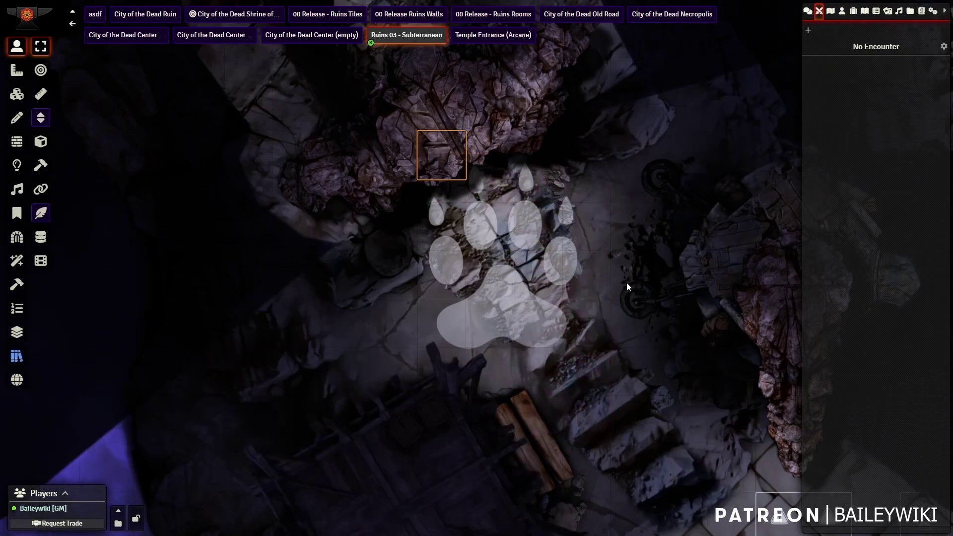
pyautogui.press('Down')
pyautogui.press('Down')
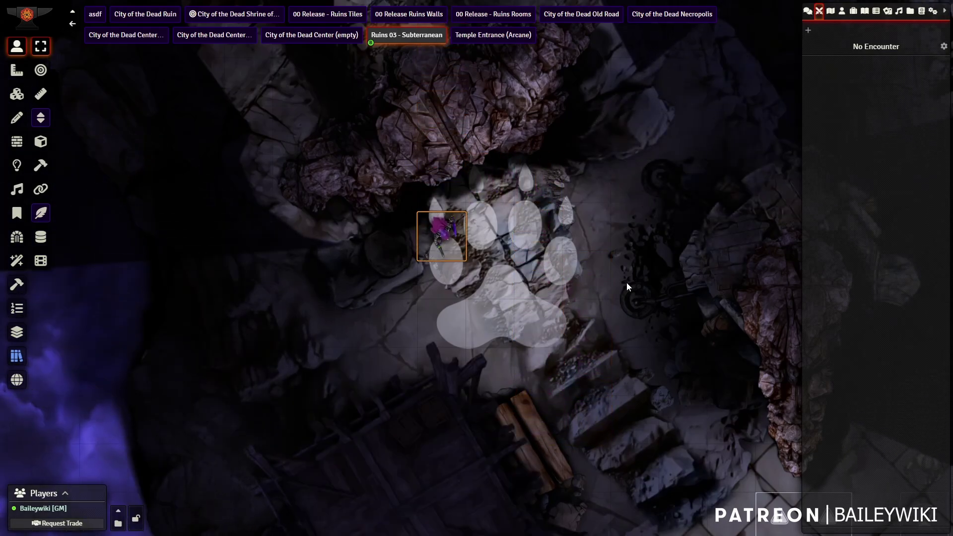
# Move the test token diagonally across the pawprint tile and off it, onto the top of the stone steps.
pyautogui.press('Down')
pyautogui.press('Right')
pyautogui.press('Right')
pyautogui.press('Right')
pyautogui.press('Down')
pyautogui.press('Down')
pyautogui.press('Down')
pyautogui.press('Up')
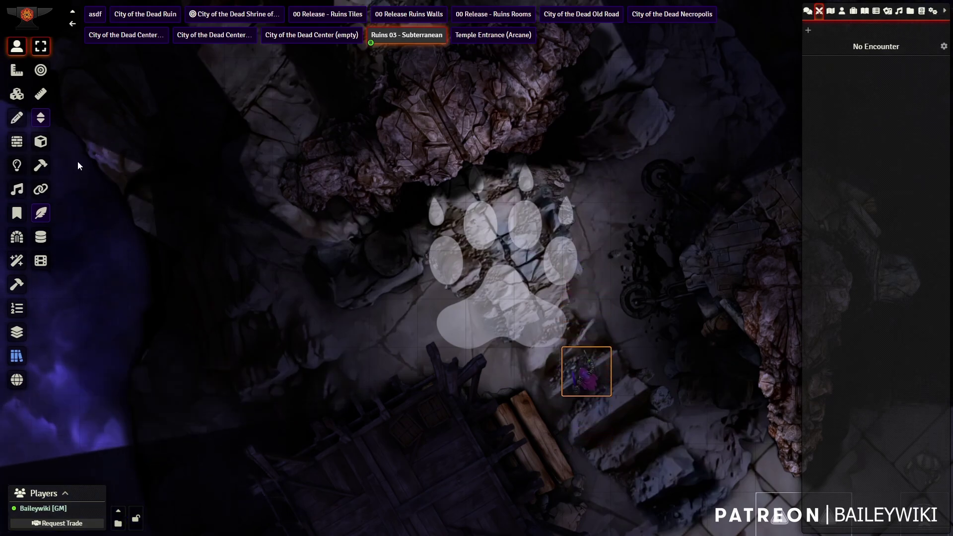
# Open the foreground pawprint tile's trigger setup and examine its cooldown setting.
pyautogui.click(17, 94)
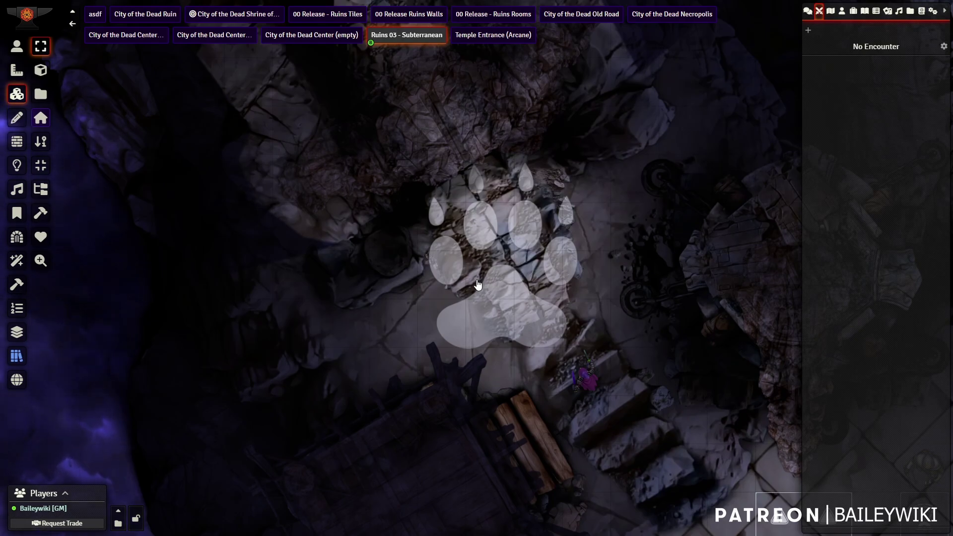
pyautogui.click(40, 119)
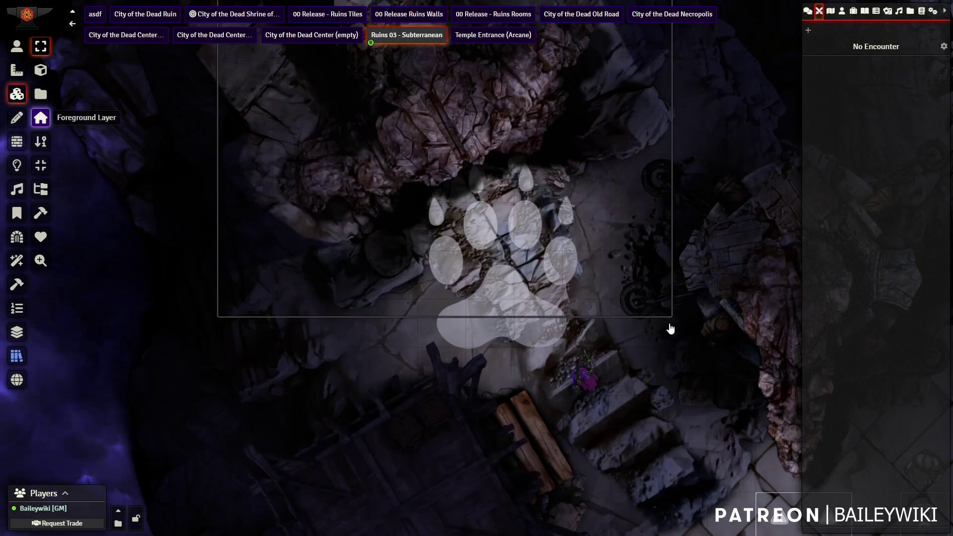
pyautogui.doubleClick(549, 335)
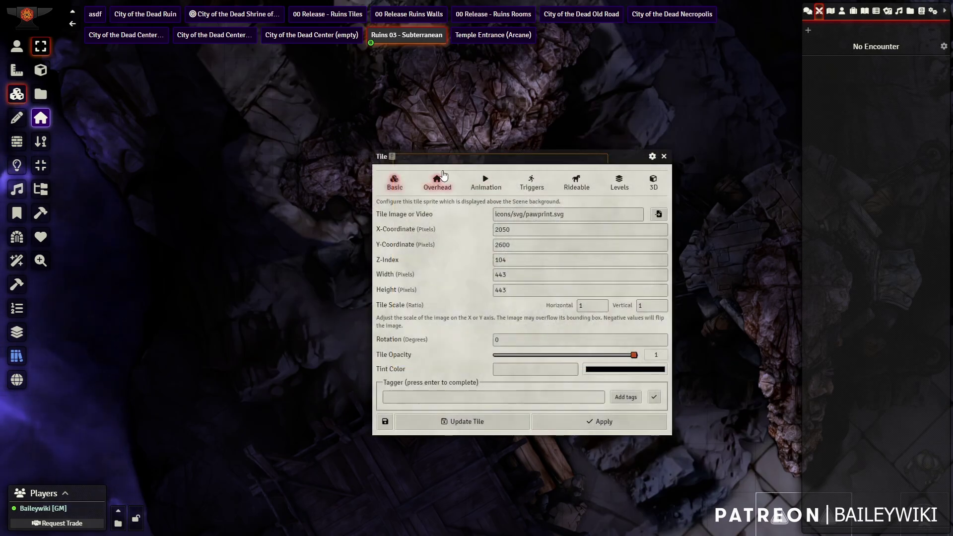
pyautogui.click(531, 183)
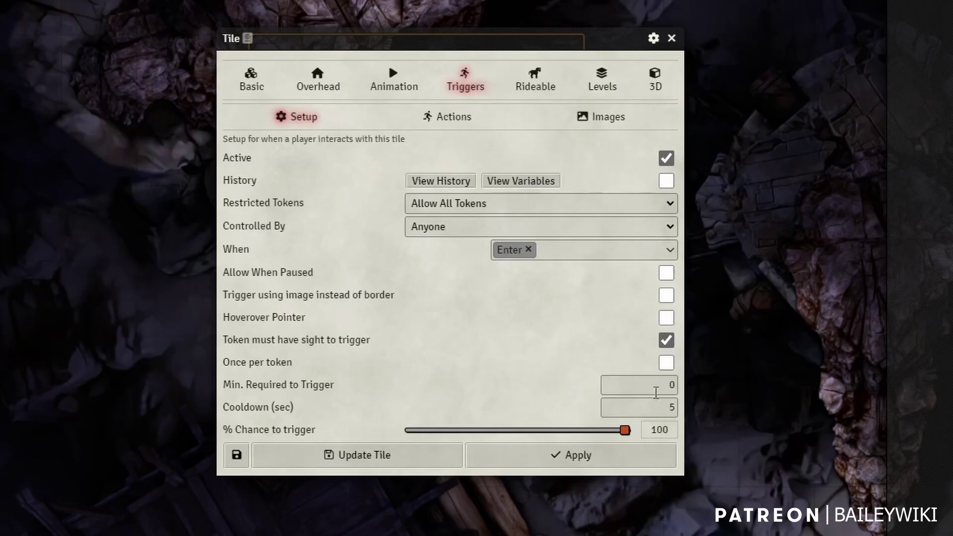
pyautogui.doubleClick(654, 410)
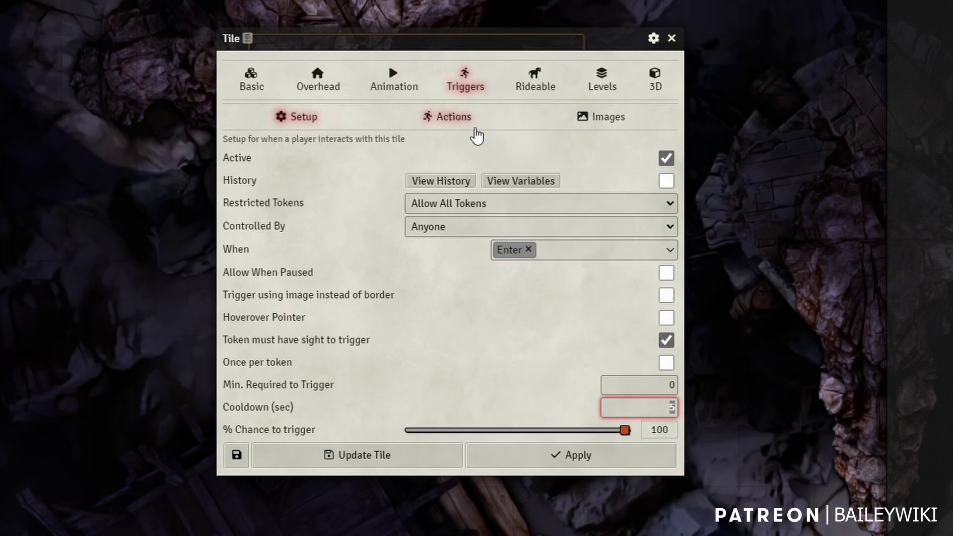
# Open the pawprint tile's trigger actions and review the first Random Number action's percentage and failure landing.
pyautogui.click(445, 117)
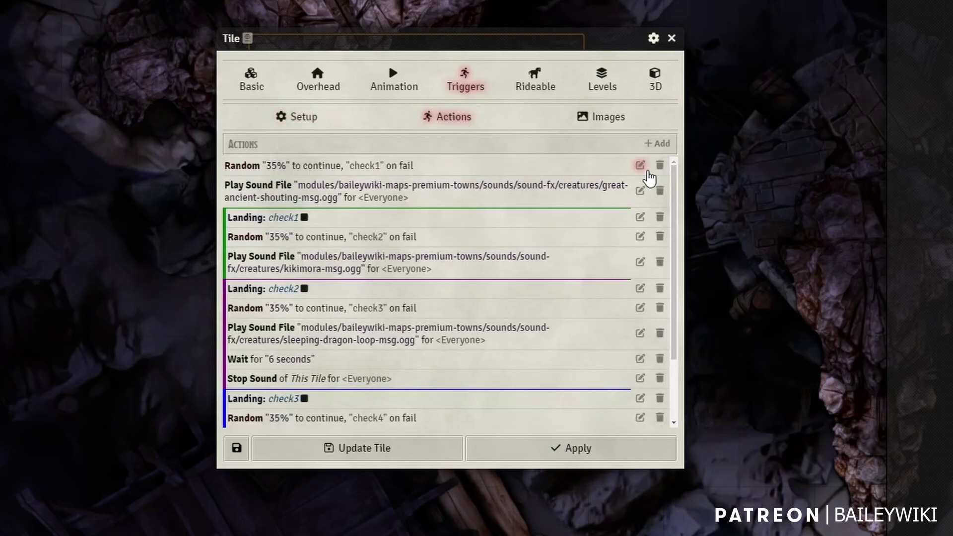
pyautogui.click(641, 166)
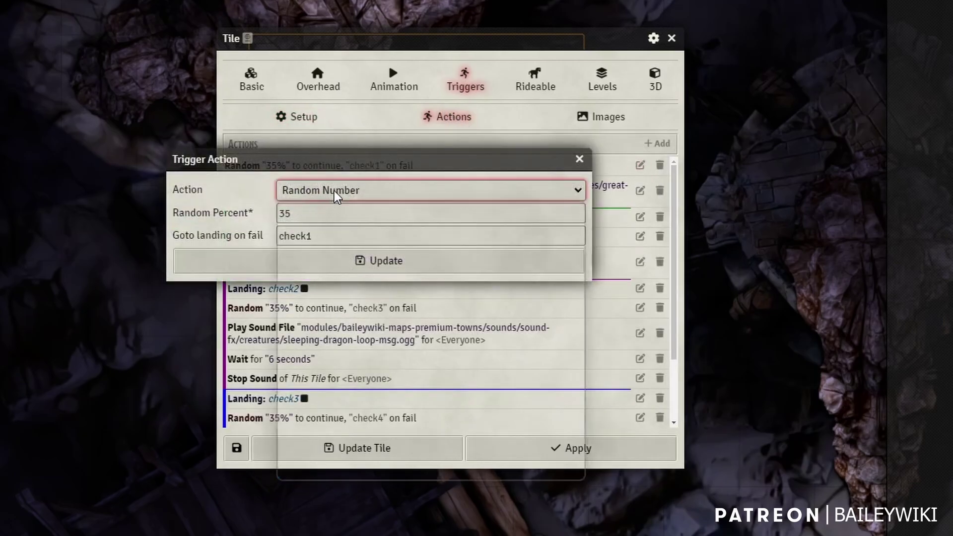
pyautogui.click(326, 192)
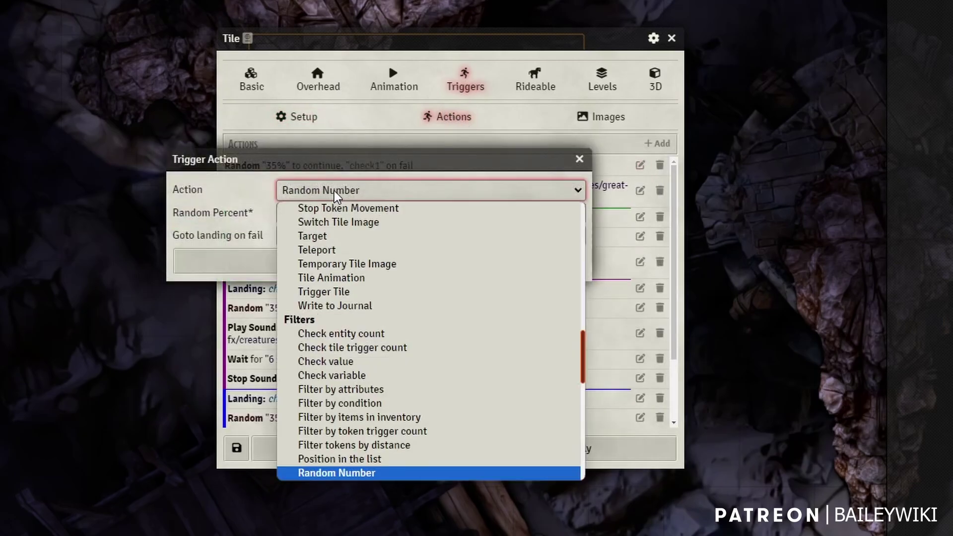
pyautogui.click(355, 475)
pyautogui.moveTo(314, 214); pyautogui.dragTo(269, 218)
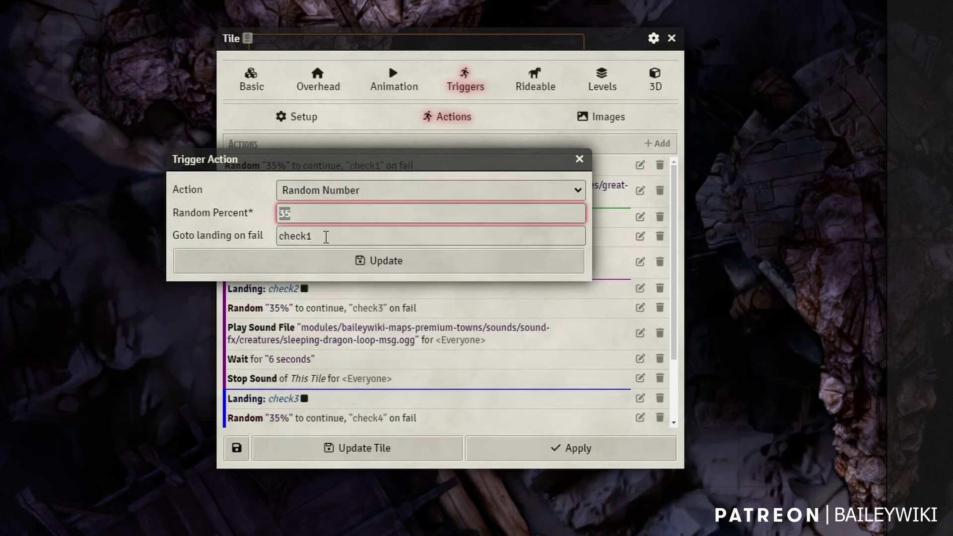
pyautogui.click(321, 239)
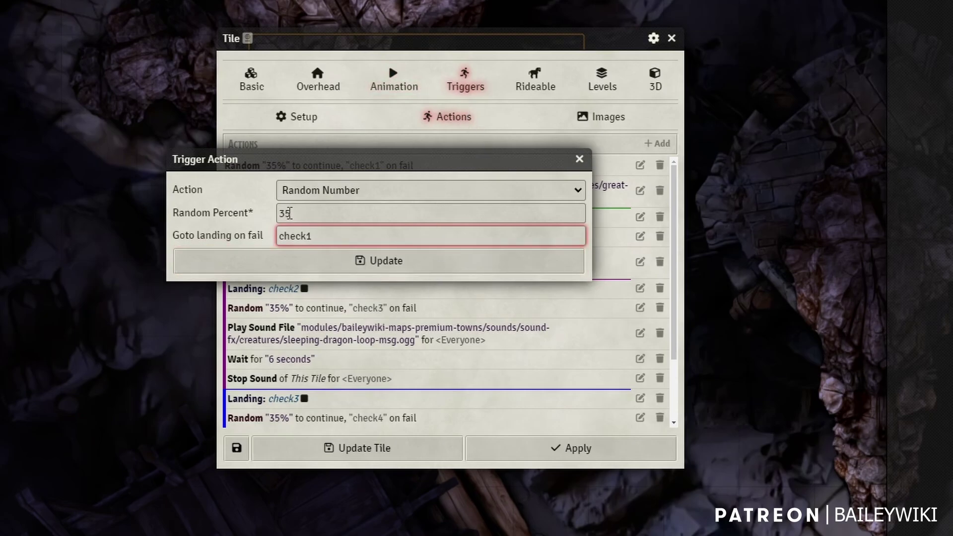
pyautogui.click(417, 269)
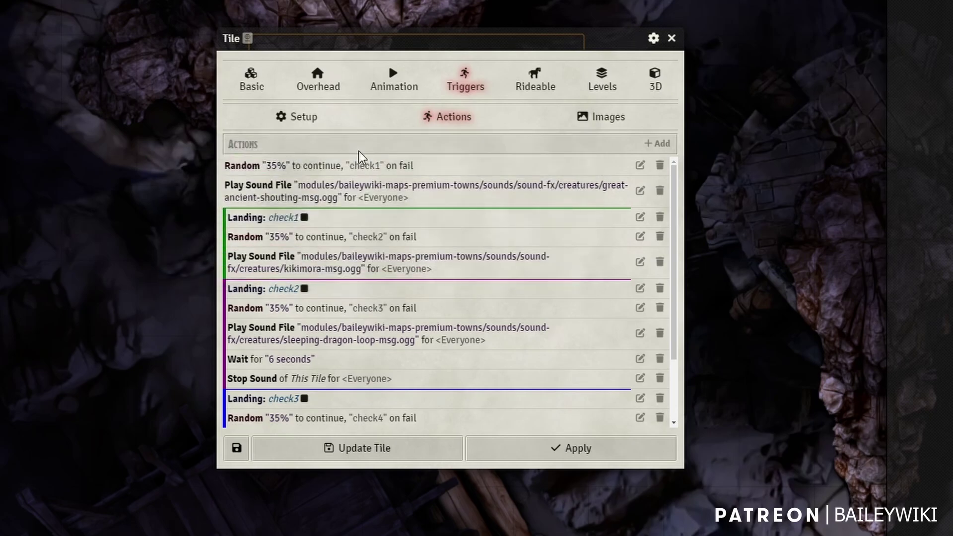
# Review the first Play Sound File action's sound path and playback options, and close it without changes.
pyautogui.click(641, 191)
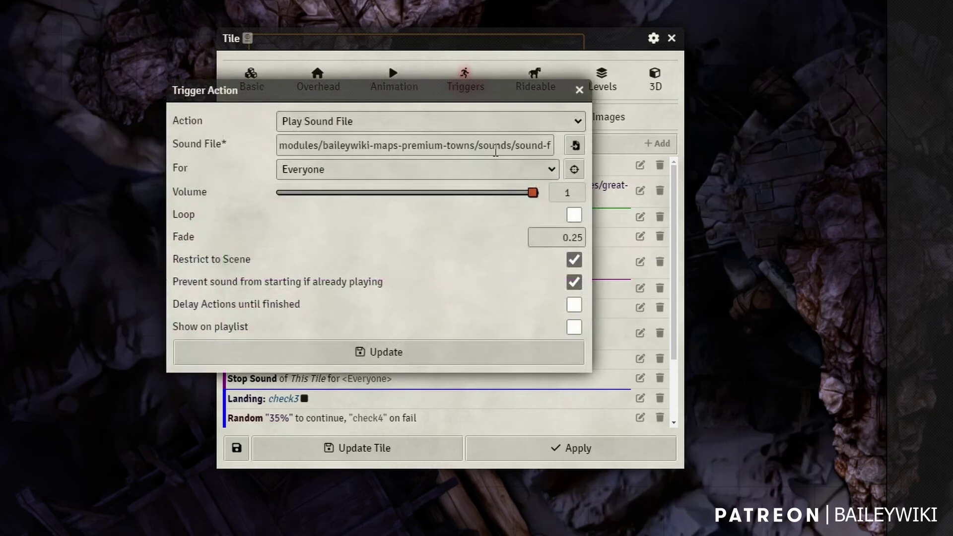
pyautogui.click(456, 146)
pyautogui.moveTo(456, 145); pyautogui.dragTo(576, 169)
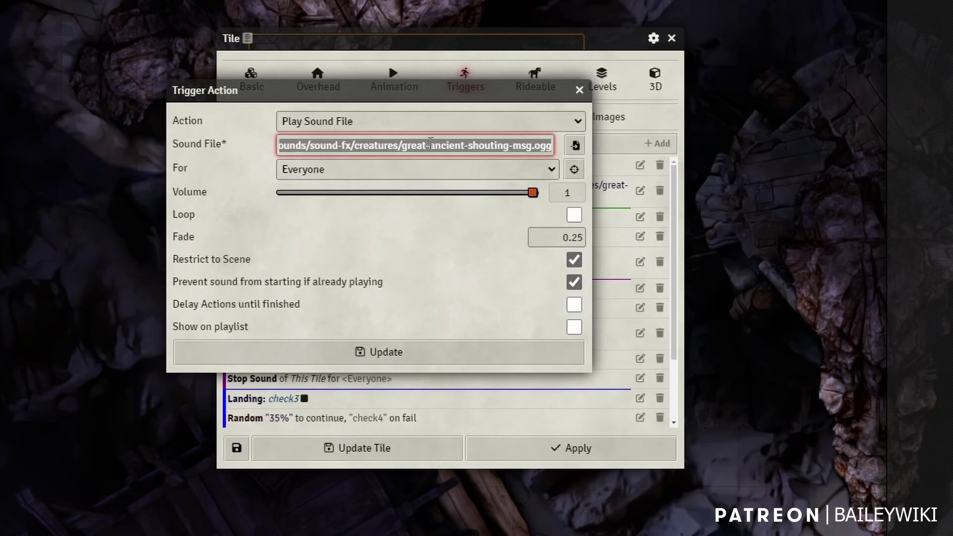
pyautogui.click(504, 145)
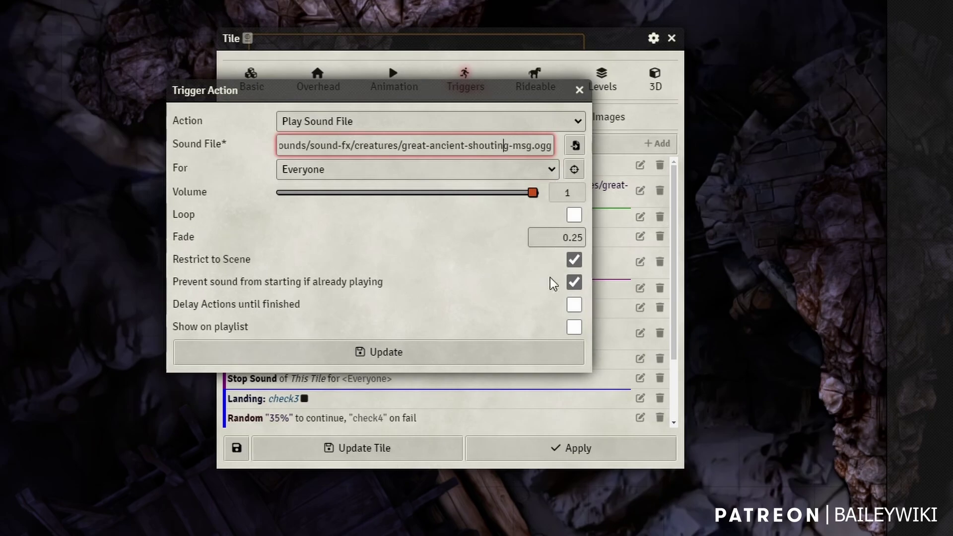
pyautogui.click(580, 91)
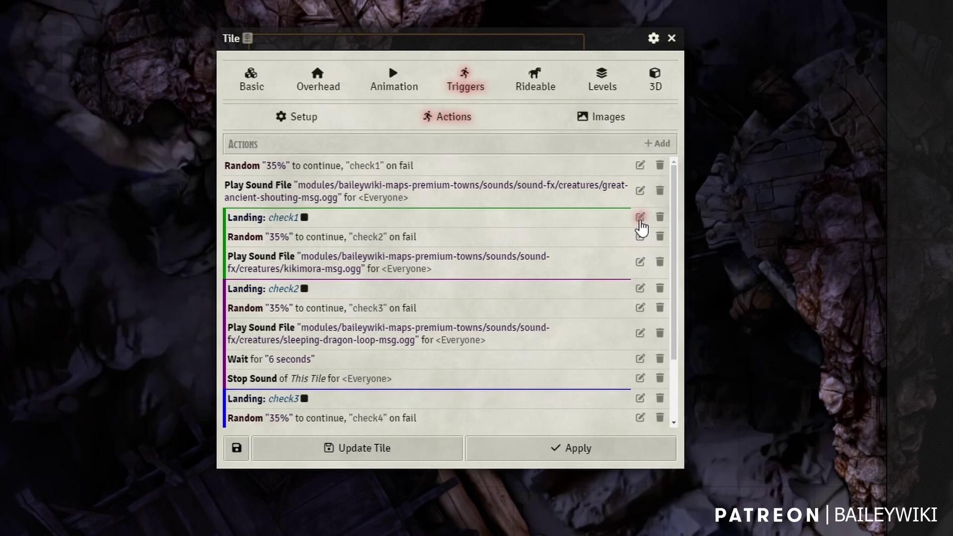
# Examine the check1 Landing action's stop setting, moving its window off the action list before updating it.
pyautogui.click(640, 218)
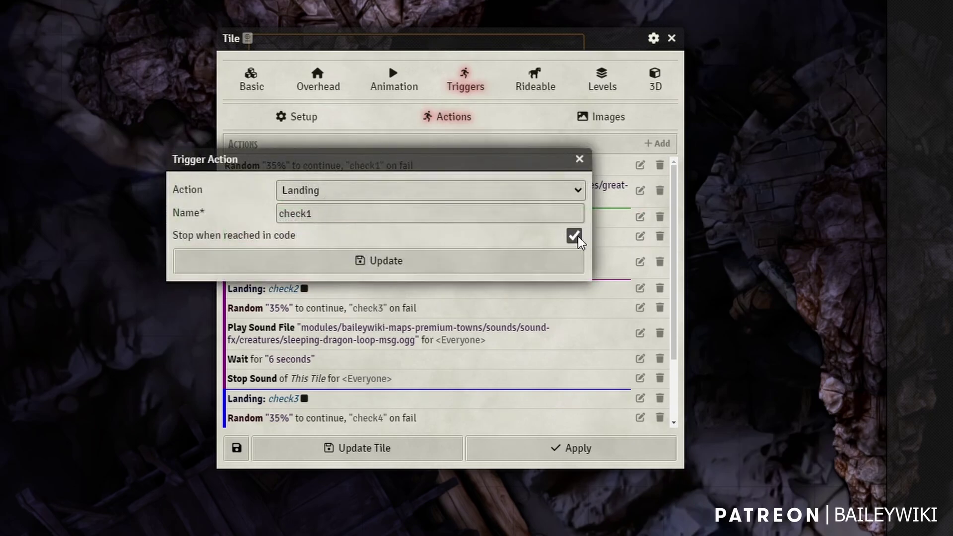
pyautogui.moveTo(521, 162); pyautogui.dragTo(94, 58)
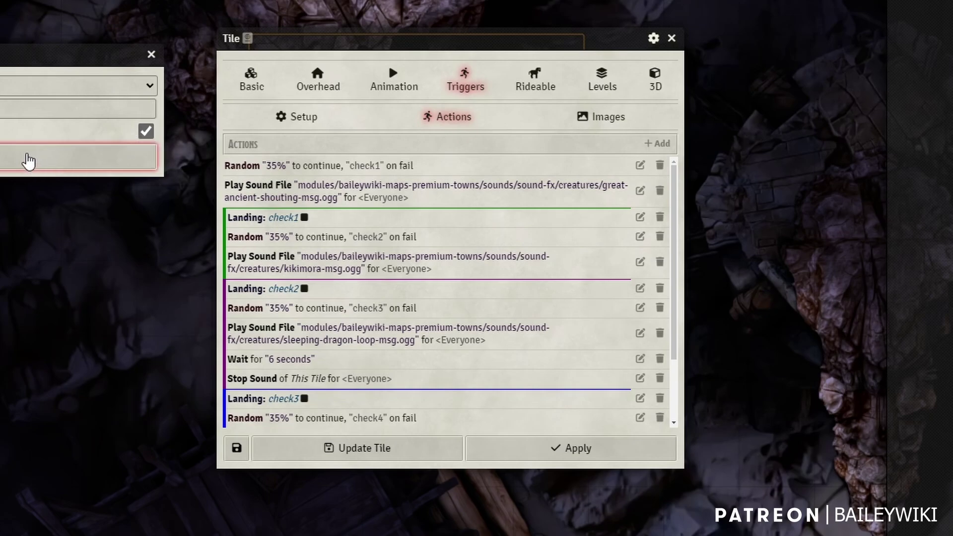
pyautogui.click(29, 161)
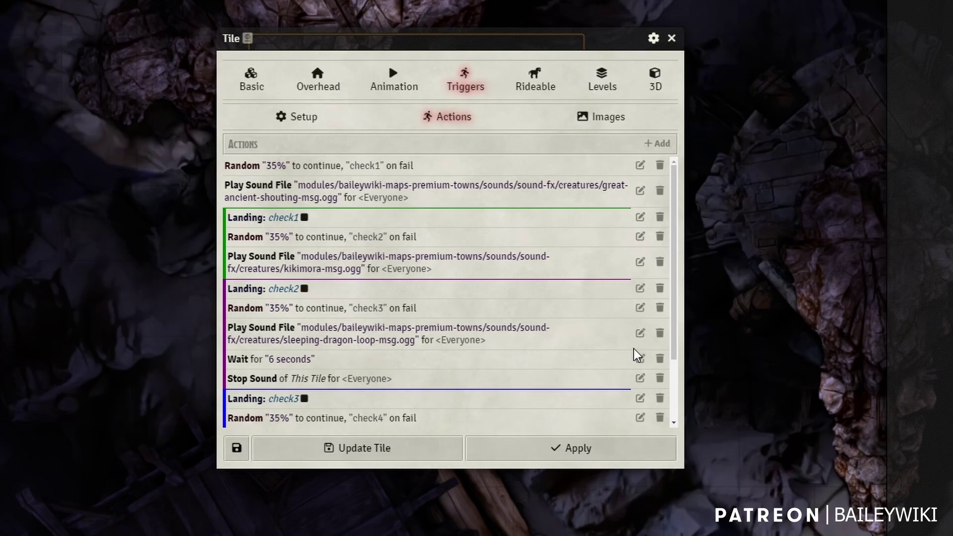
# Review the Delay actions and Stop Sound settings under the check2 landing, closing each one.
pyautogui.click(642, 360)
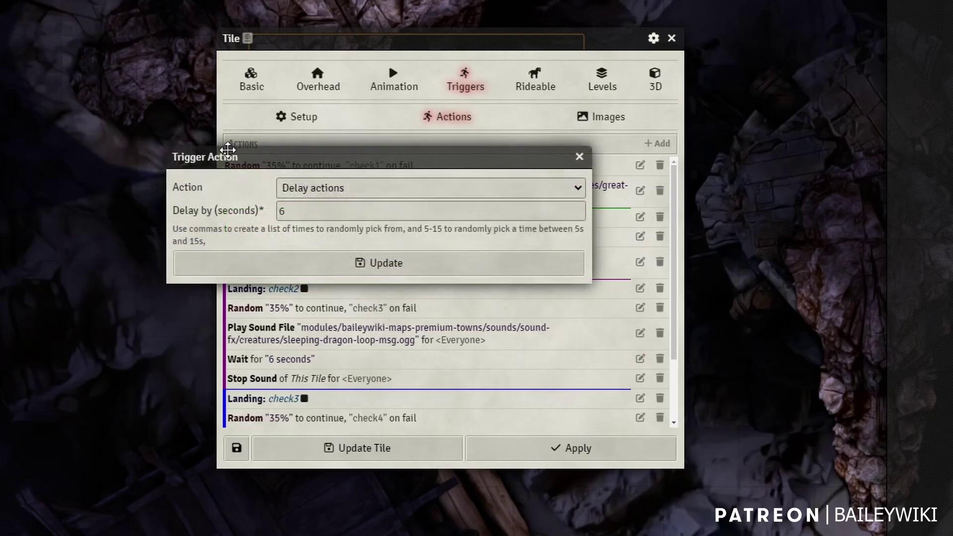
pyautogui.click(320, 190)
pyautogui.click(322, 192)
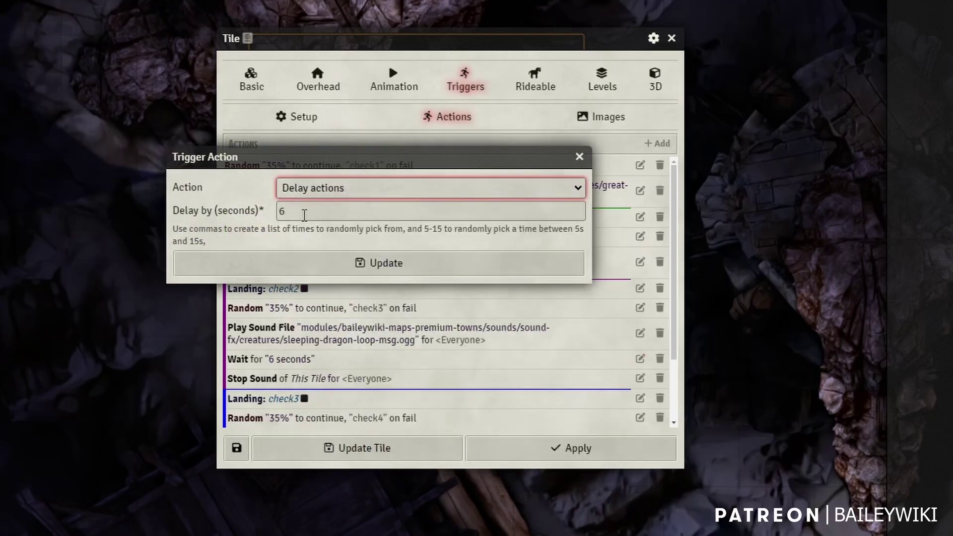
pyautogui.click(398, 258)
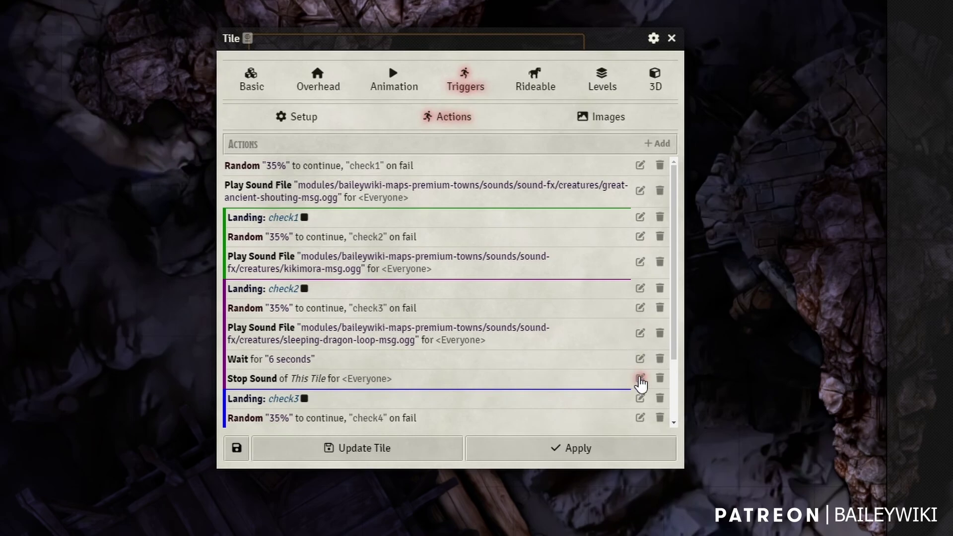
pyautogui.click(640, 379)
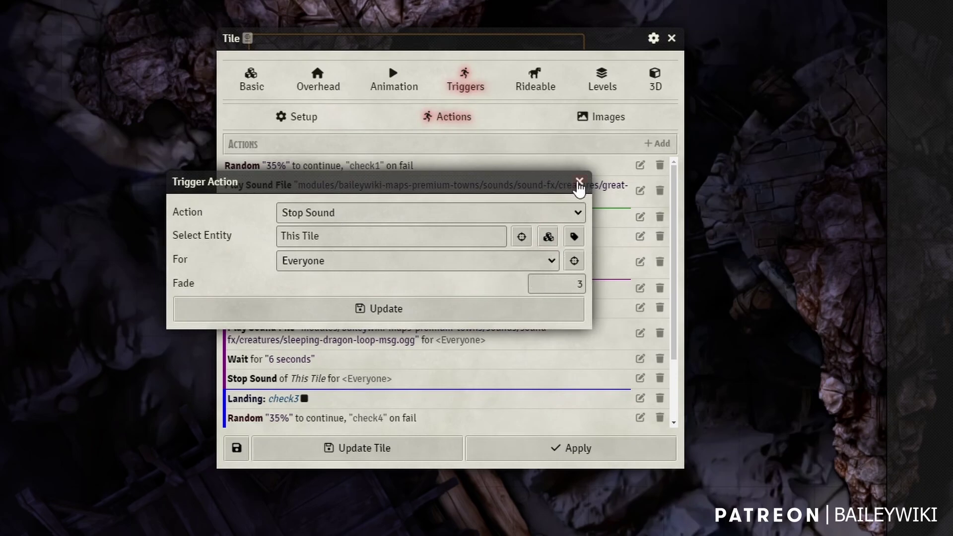
pyautogui.click(579, 181)
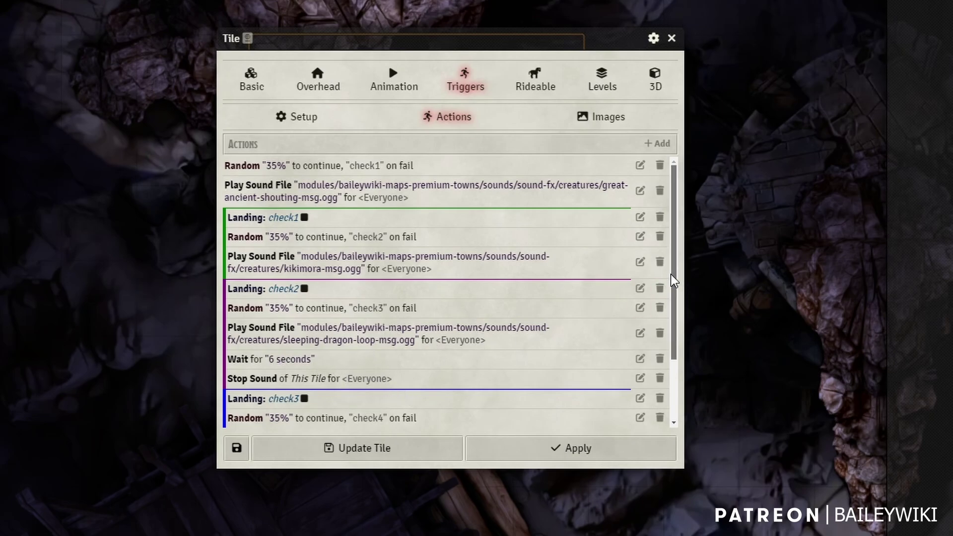
# Review the remaining actions under the check2, check3 and check4 landings, and update the tile to close its configuration.
pyautogui.scroll(-1, 667, 301)
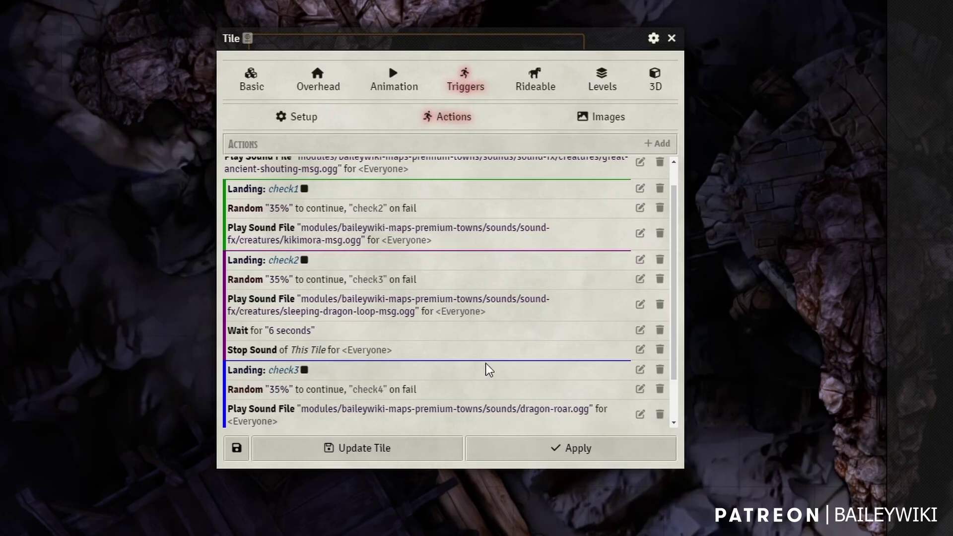
pyautogui.scroll(-1, 676, 366)
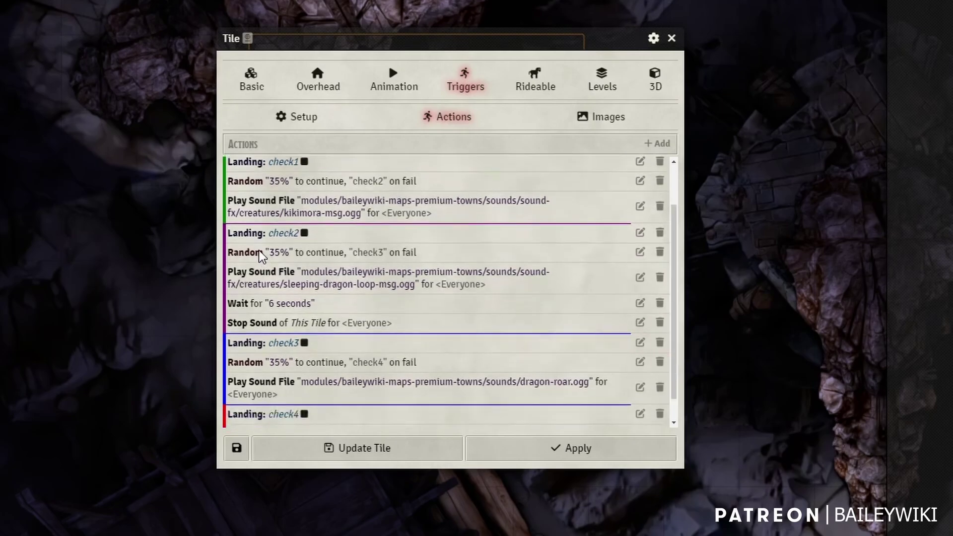
pyautogui.scroll(-1, 331, 375)
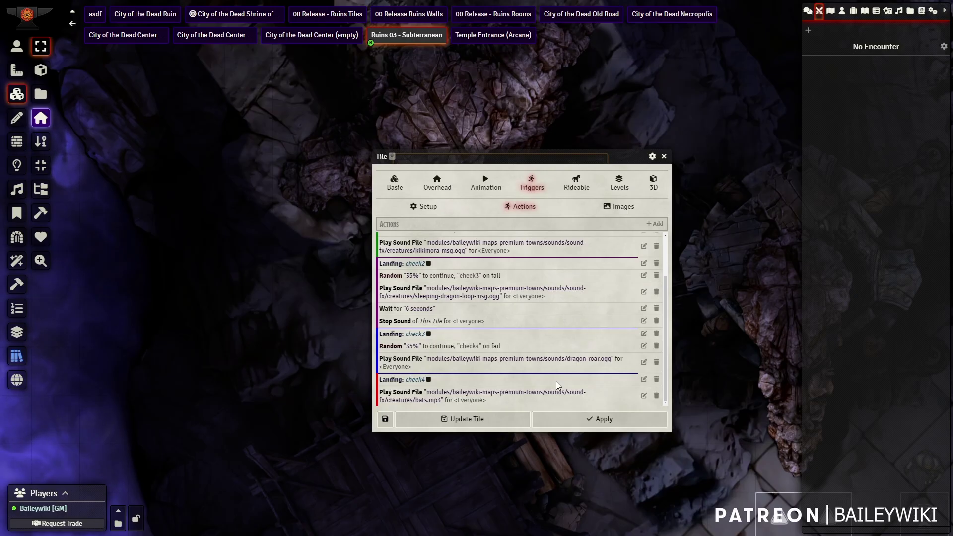
pyautogui.click(462, 419)
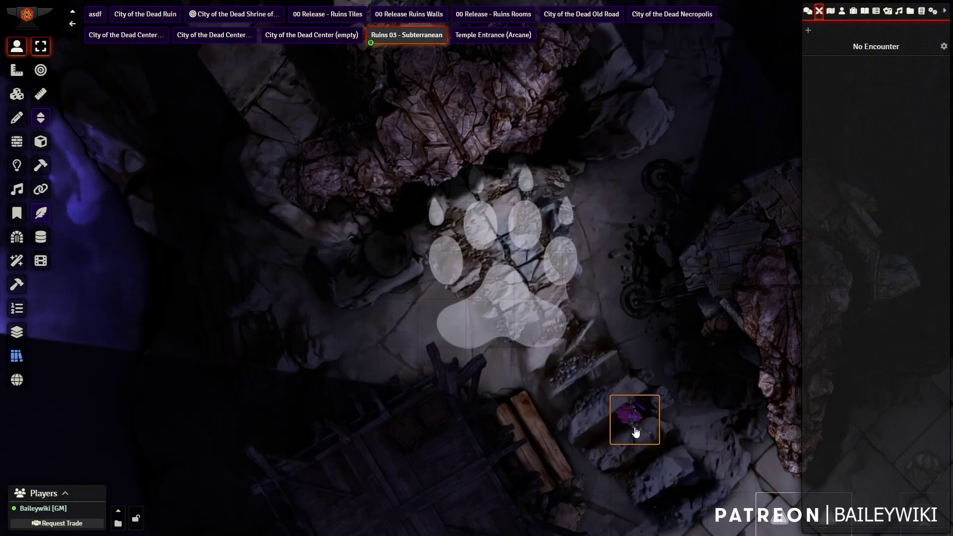
# Test the random creature sounds by moving the token onto the pawprint tile and back to the stairs, and return to the tile controls.
pyautogui.moveTo(637, 432); pyautogui.dragTo(466, 197)
pyautogui.moveTo(467, 233); pyautogui.dragTo(612, 411)
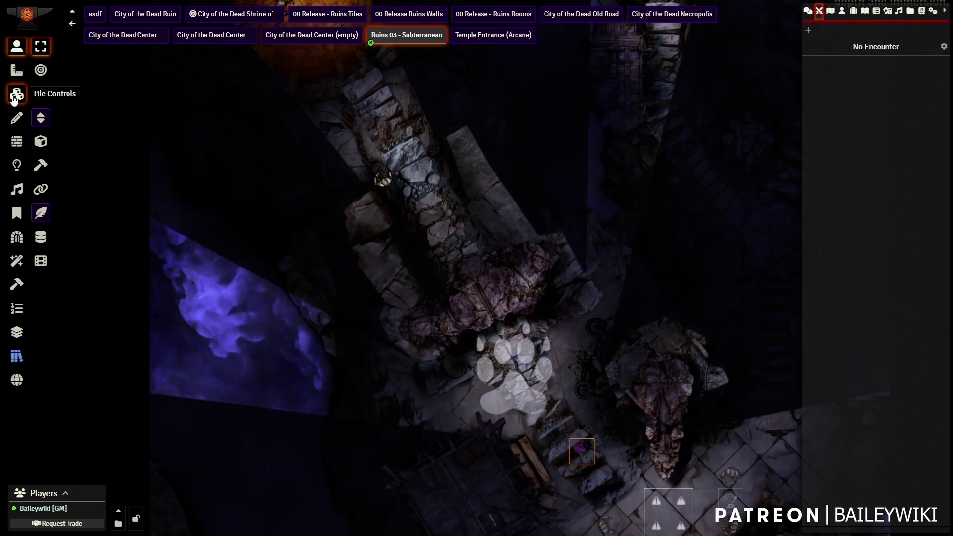
pyautogui.click(16, 95)
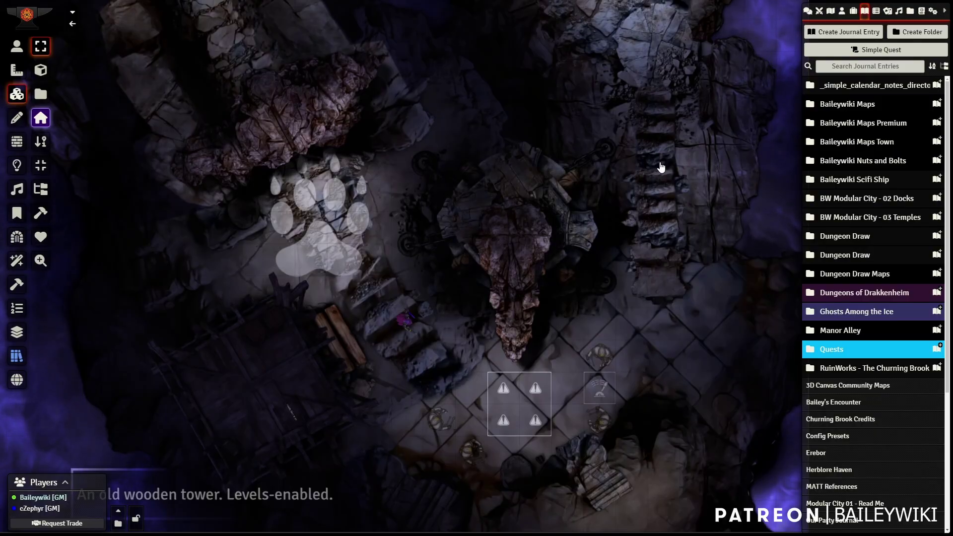